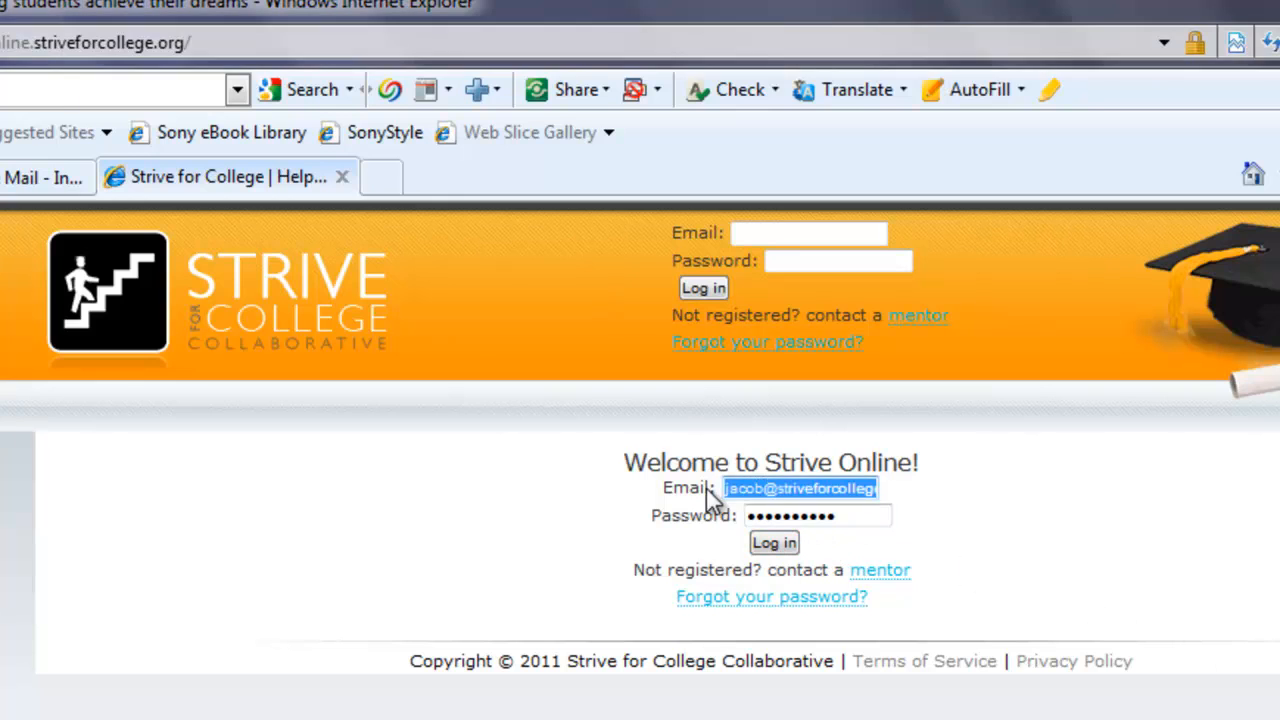
Log in with the saved chapter e-mail and go to the My Chapter staff page
left_click(771, 484)
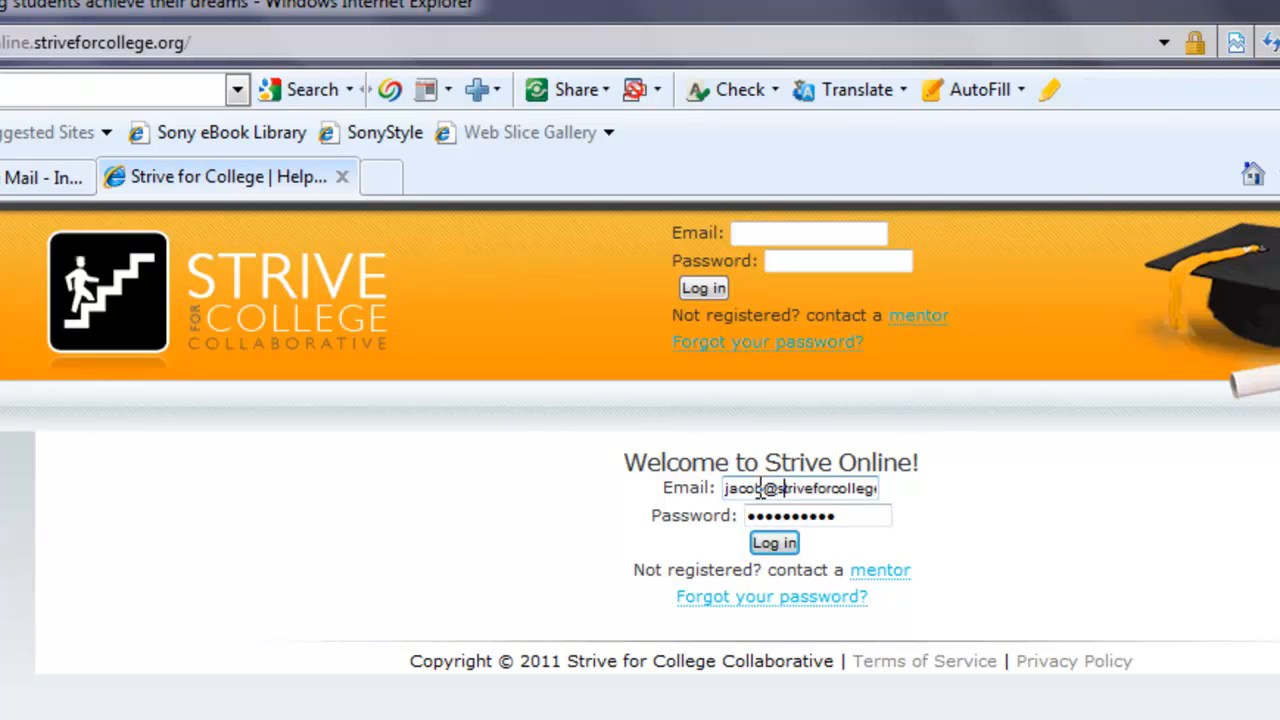
left_click(814, 489)
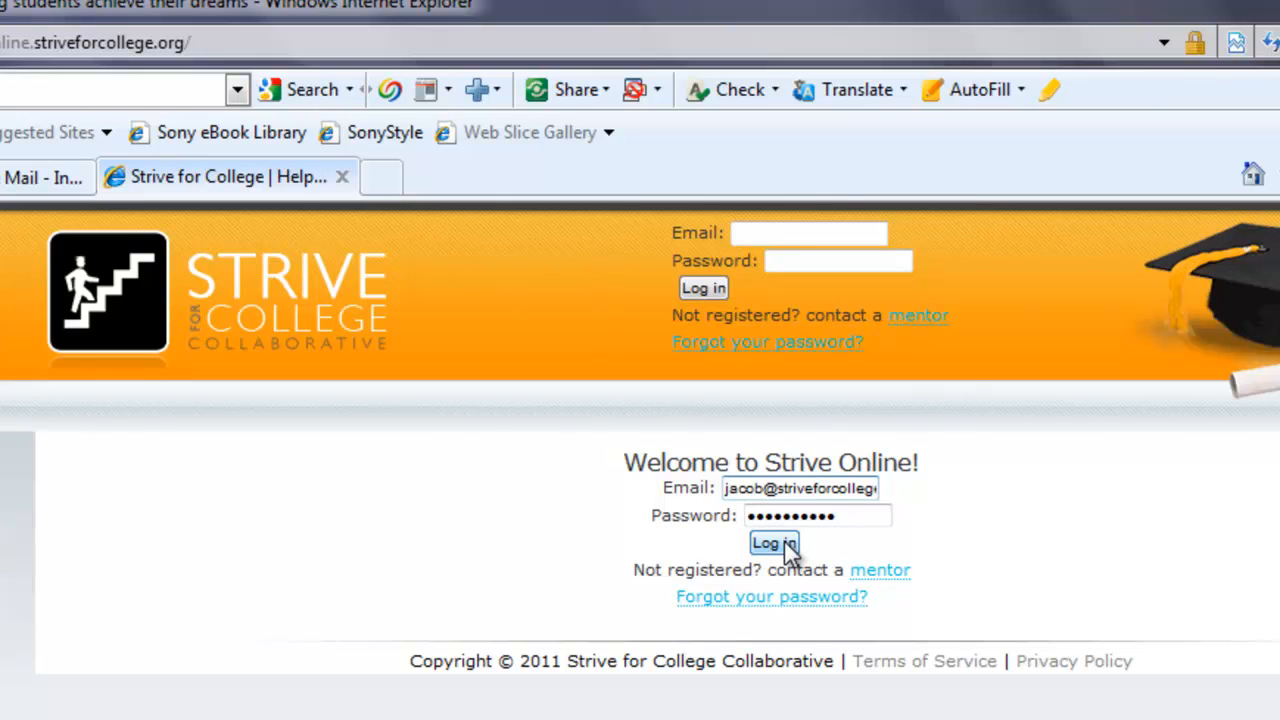
left_click(787, 546)
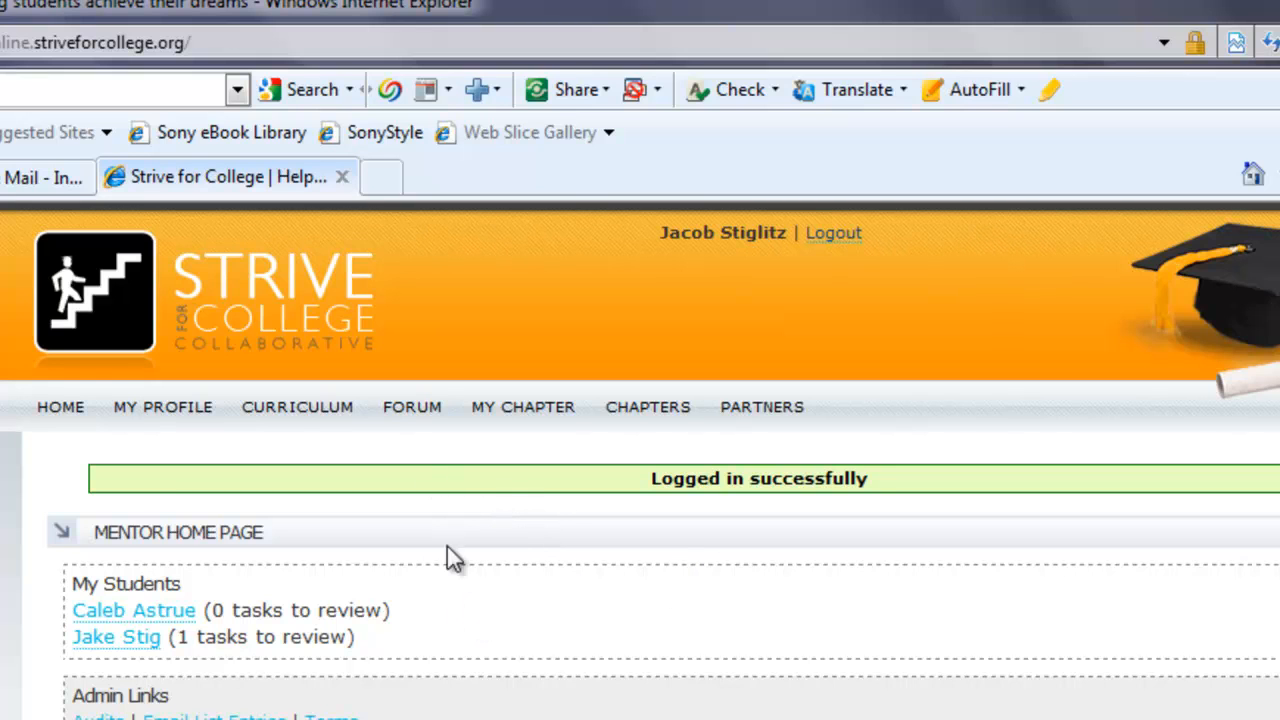
left_click(556, 422)
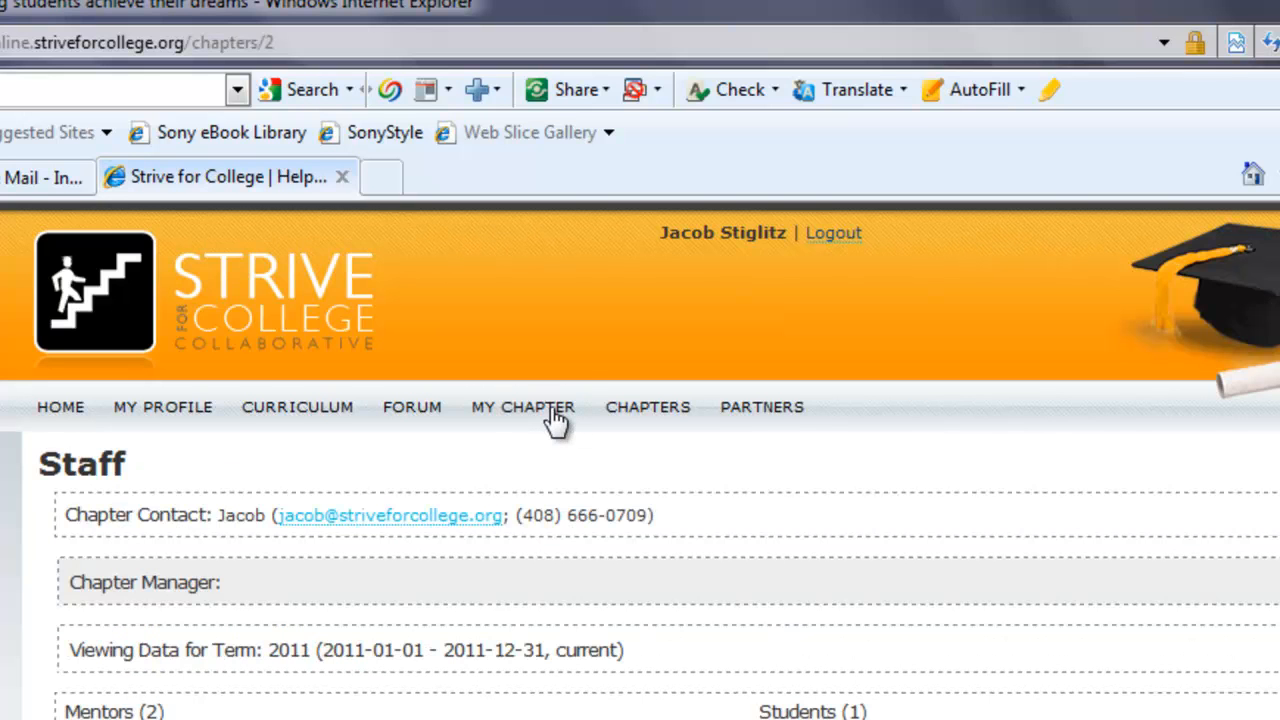
Start a new mentor account and enter the mentor's first and last name
scroll(550, 410, "down", 1)
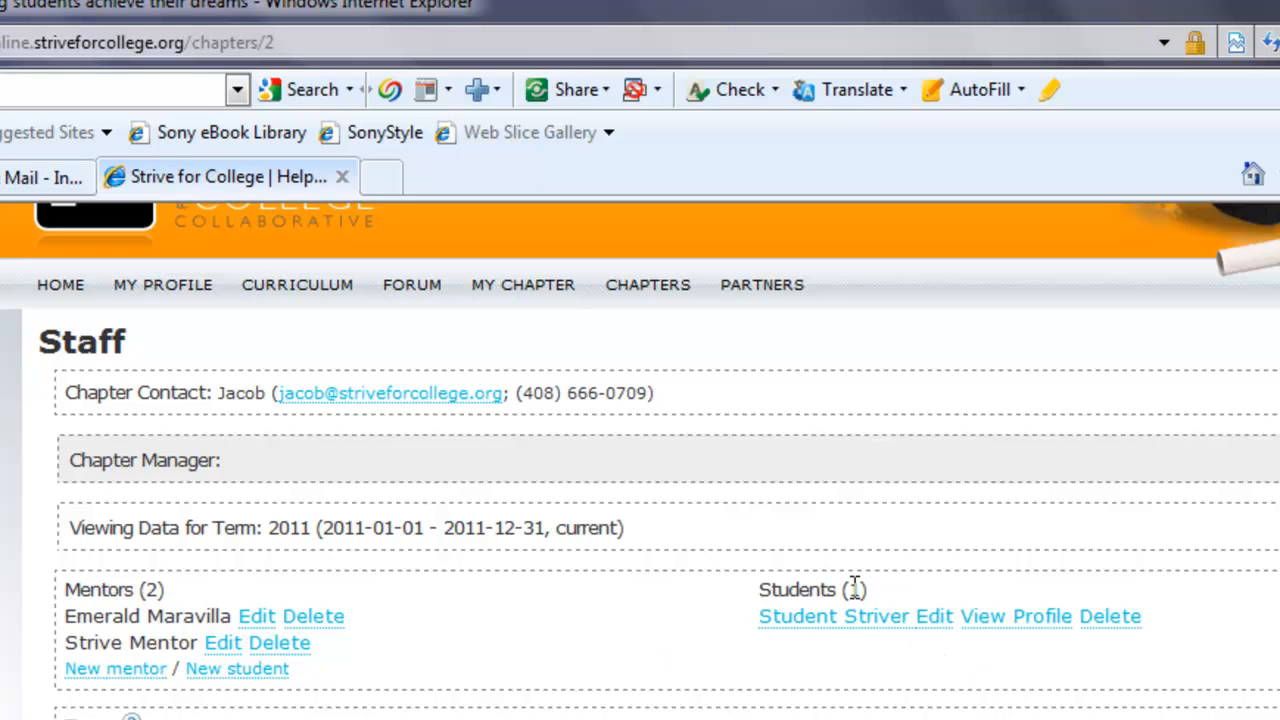
left_click(130, 670)
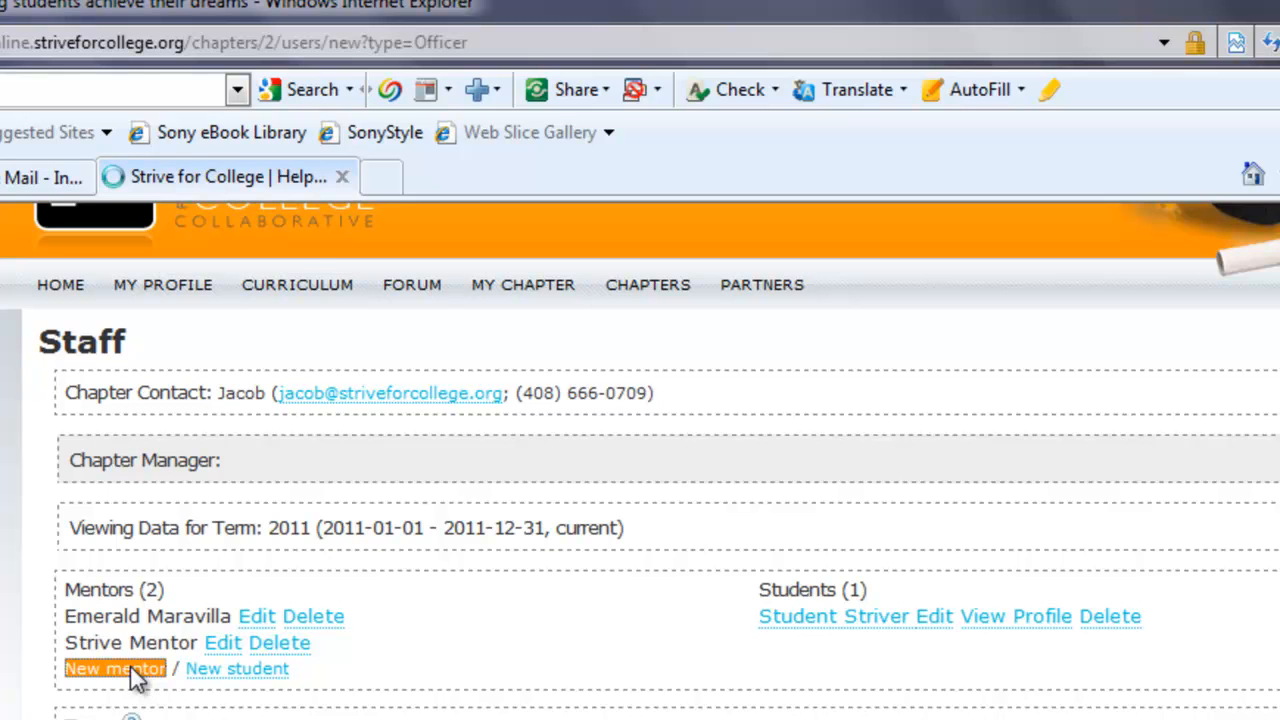
left_click(159, 591)
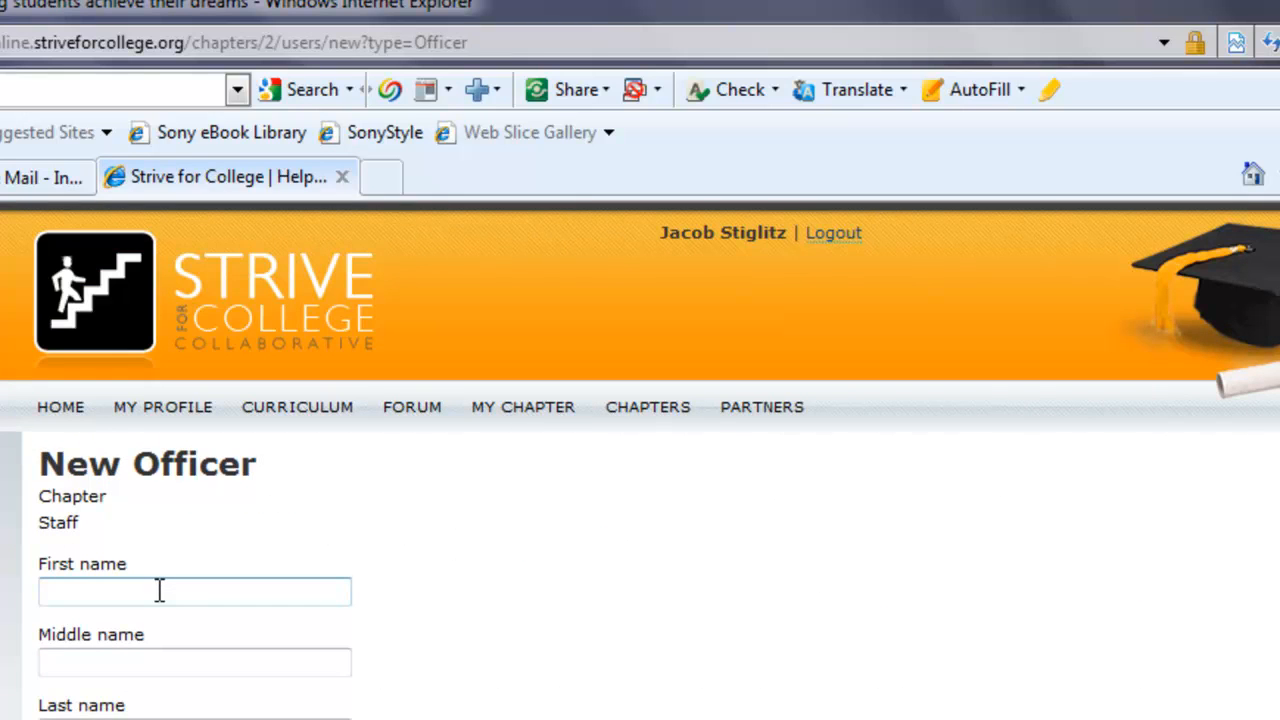
type("Mentor1")
left_click(120, 417)
type("Strive")
Fill in the mentor's e-mail, assign the 2011 term, and create the account
scroll(487, 365, "down", 3)
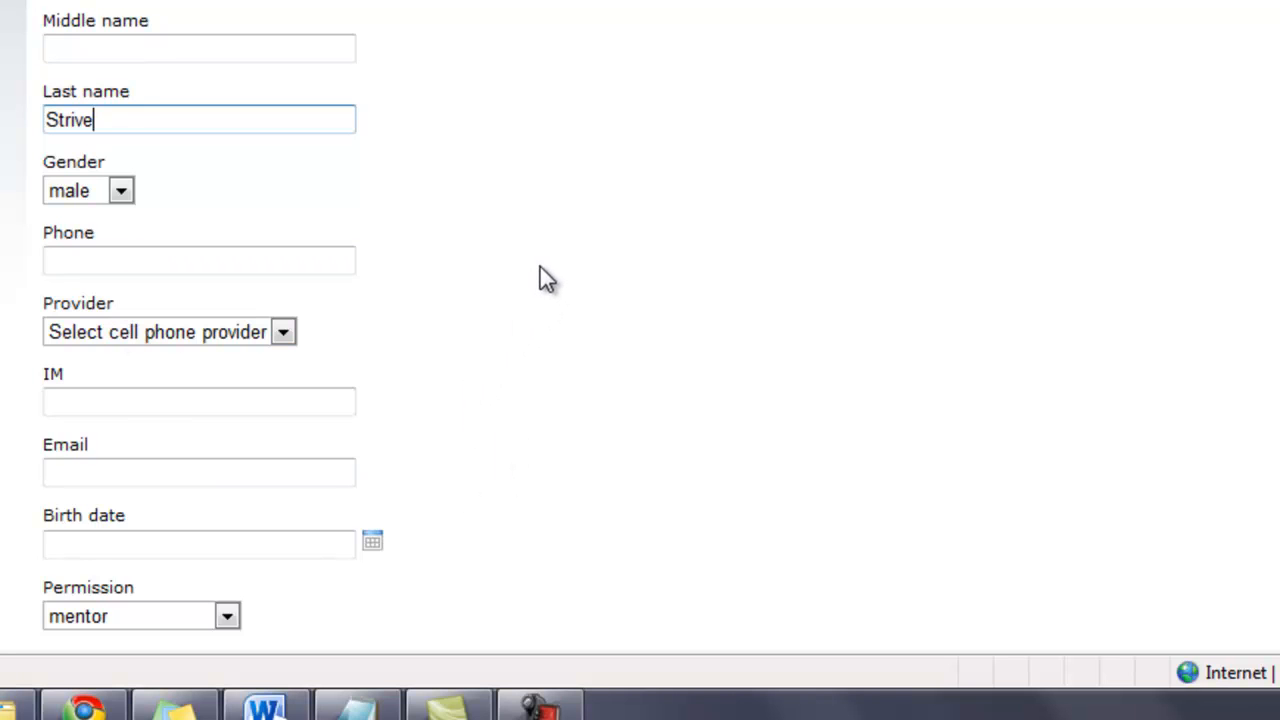
scroll(540, 278, "down", 2)
left_click(64, 350)
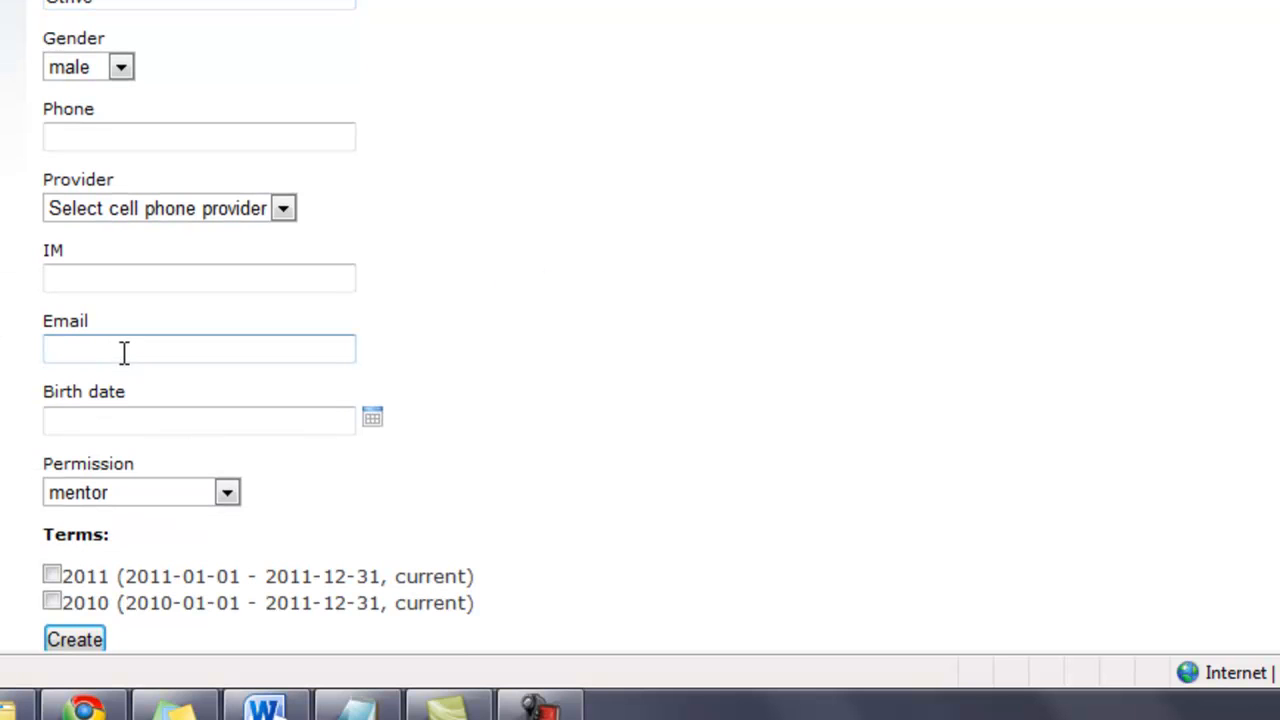
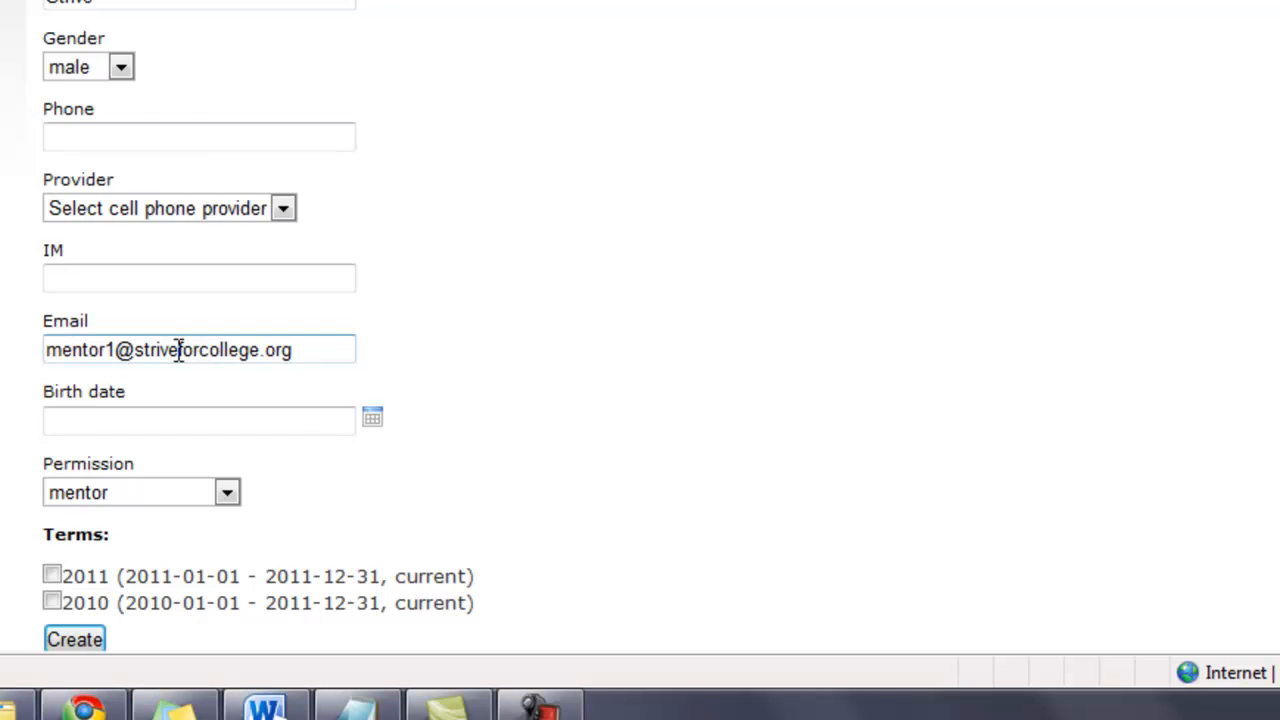
scroll(177, 352, "down", 2)
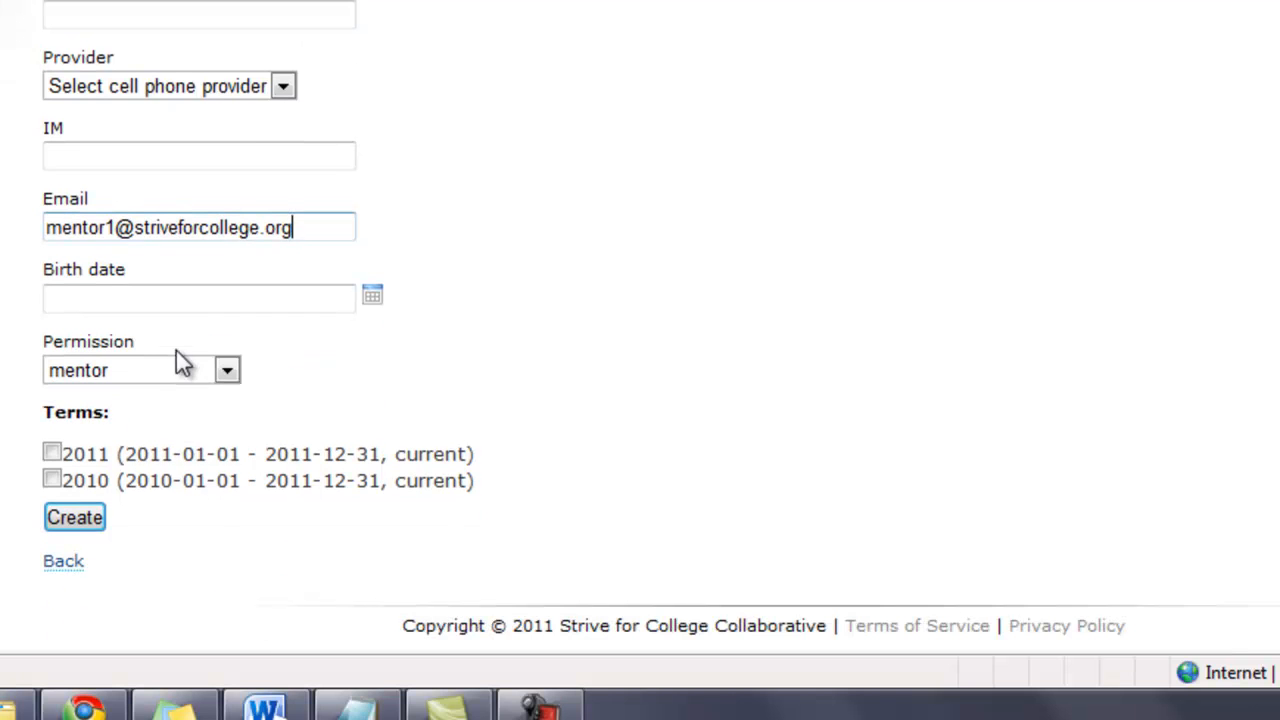
left_click(52, 454)
left_click_drag(68, 453, 182, 458)
left_click(213, 458)
left_click(95, 527)
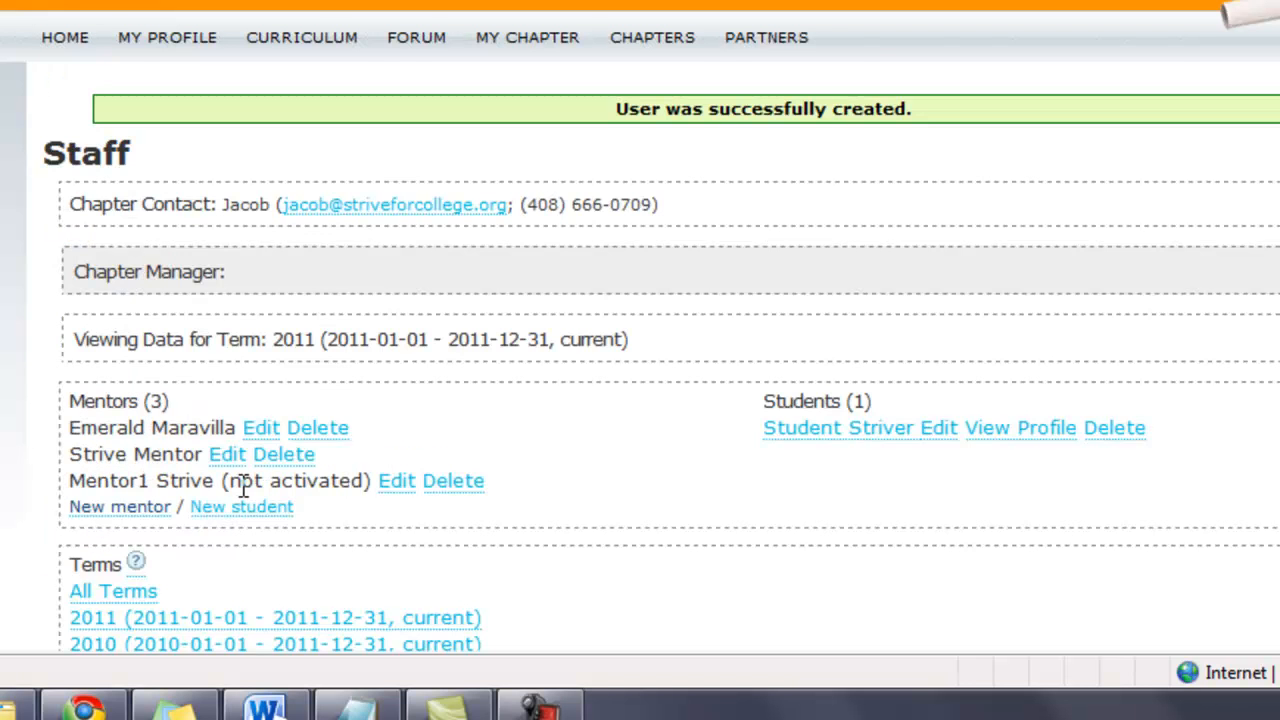
Open the Strive Online 'Please activate your new account' email and follow its activation link
left_click(278, 454)
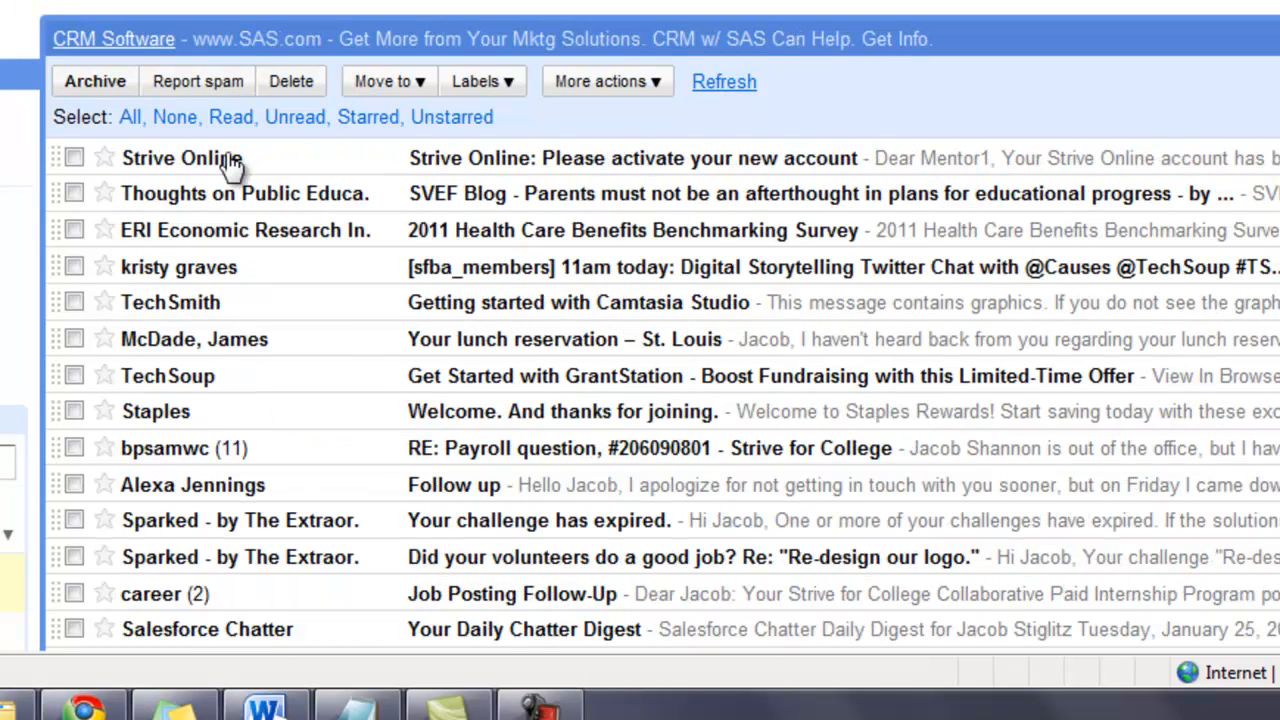
left_click(230, 160)
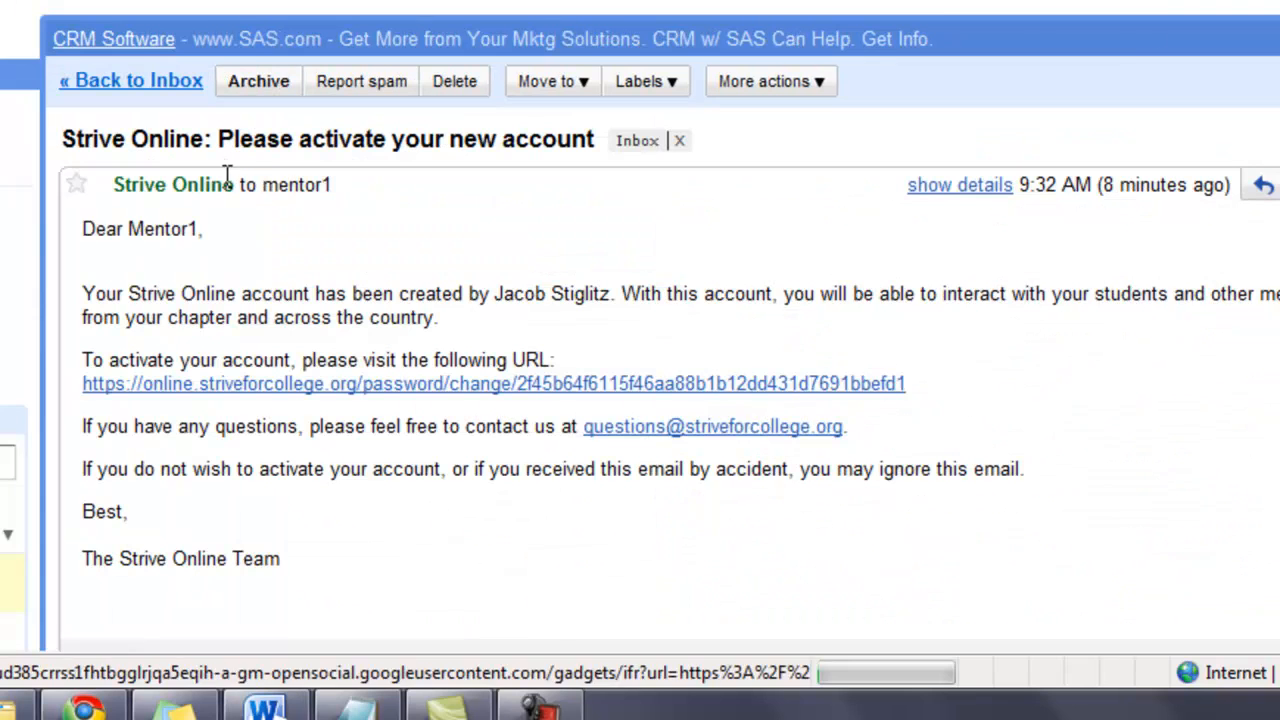
triple_click(108, 228)
left_click(189, 229)
scroll(257, 120, "down", 3)
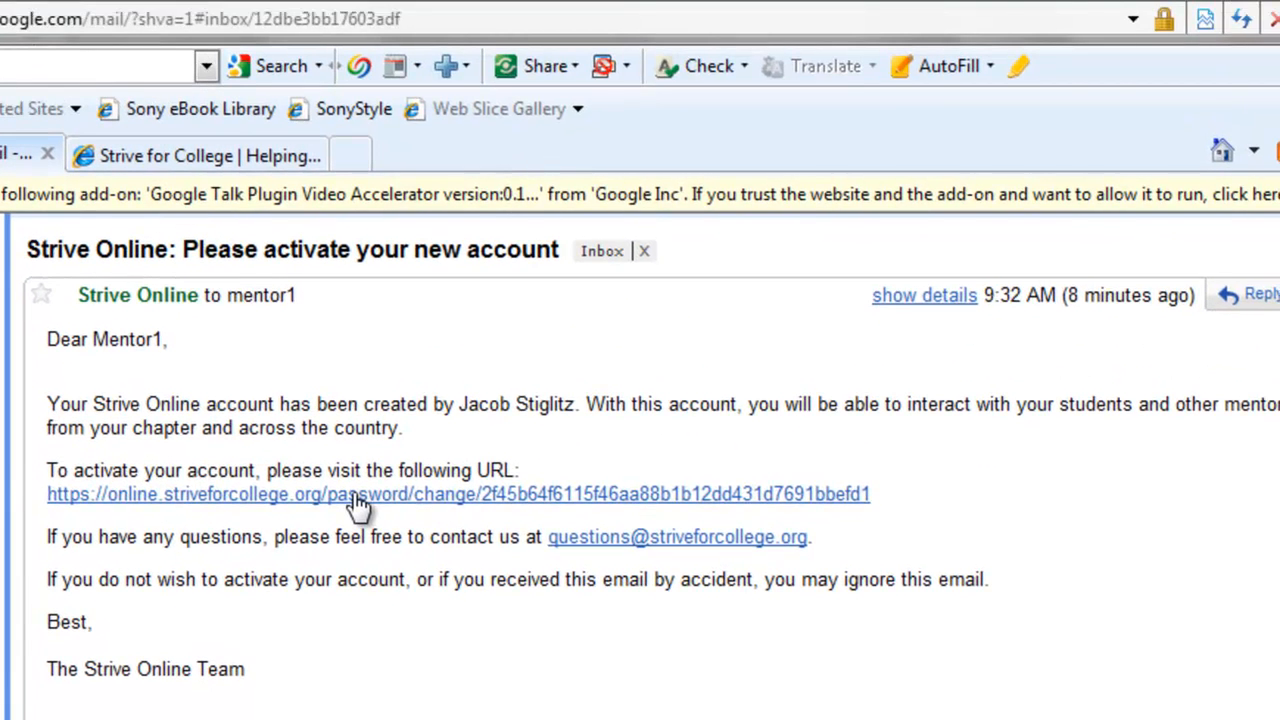
left_click(395, 158)
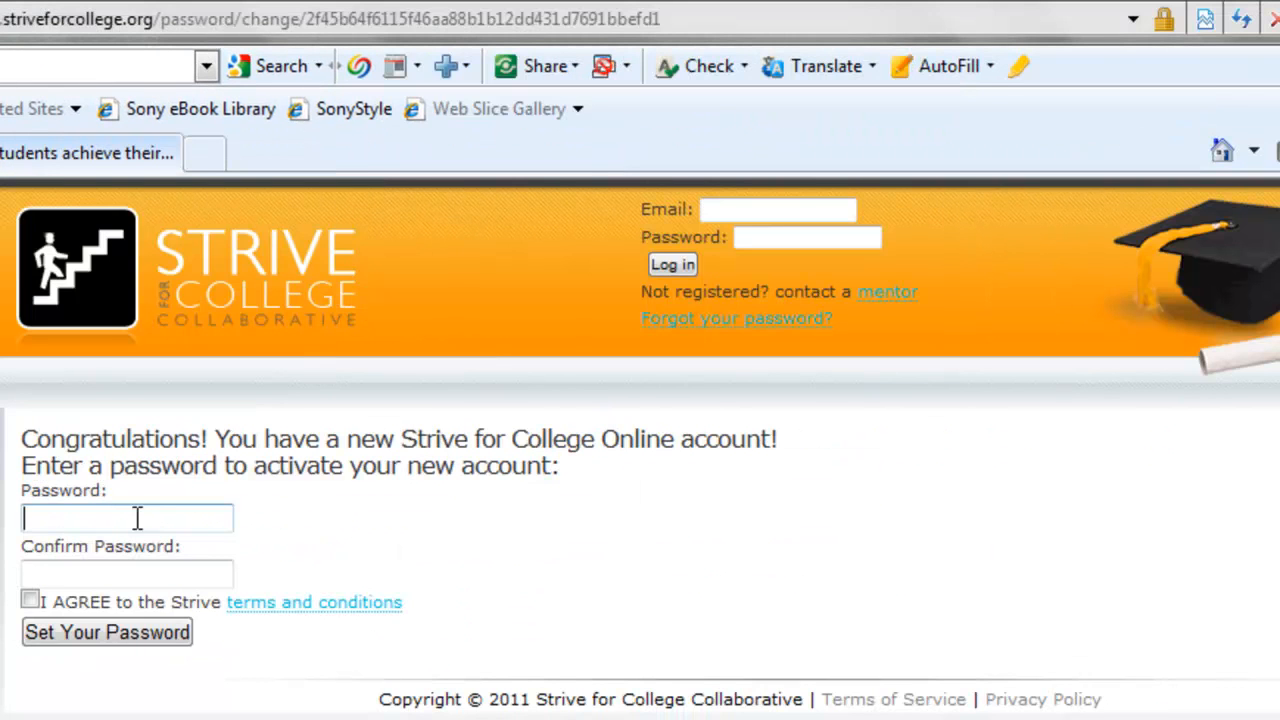
Set and confirm the mentor's password and agree to the Strive terms
type("••••••")
key("Tab")
type("••••••")
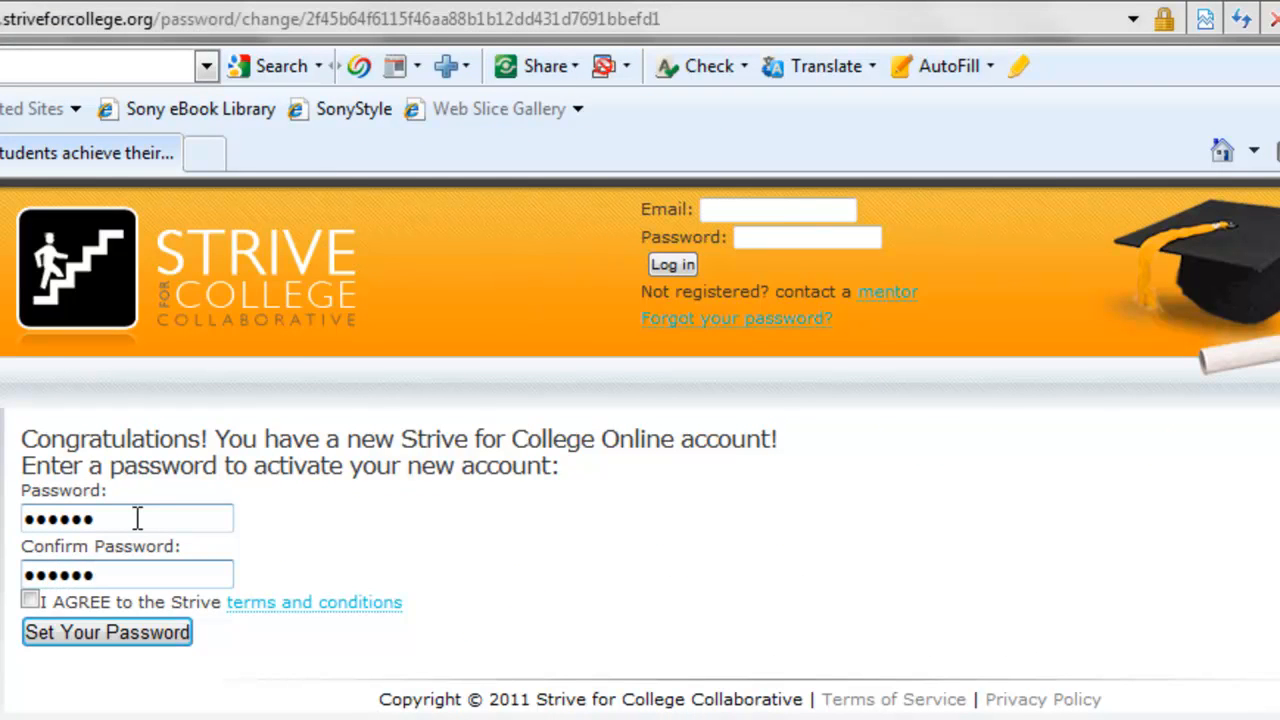
left_click(30, 600)
left_click(130, 636)
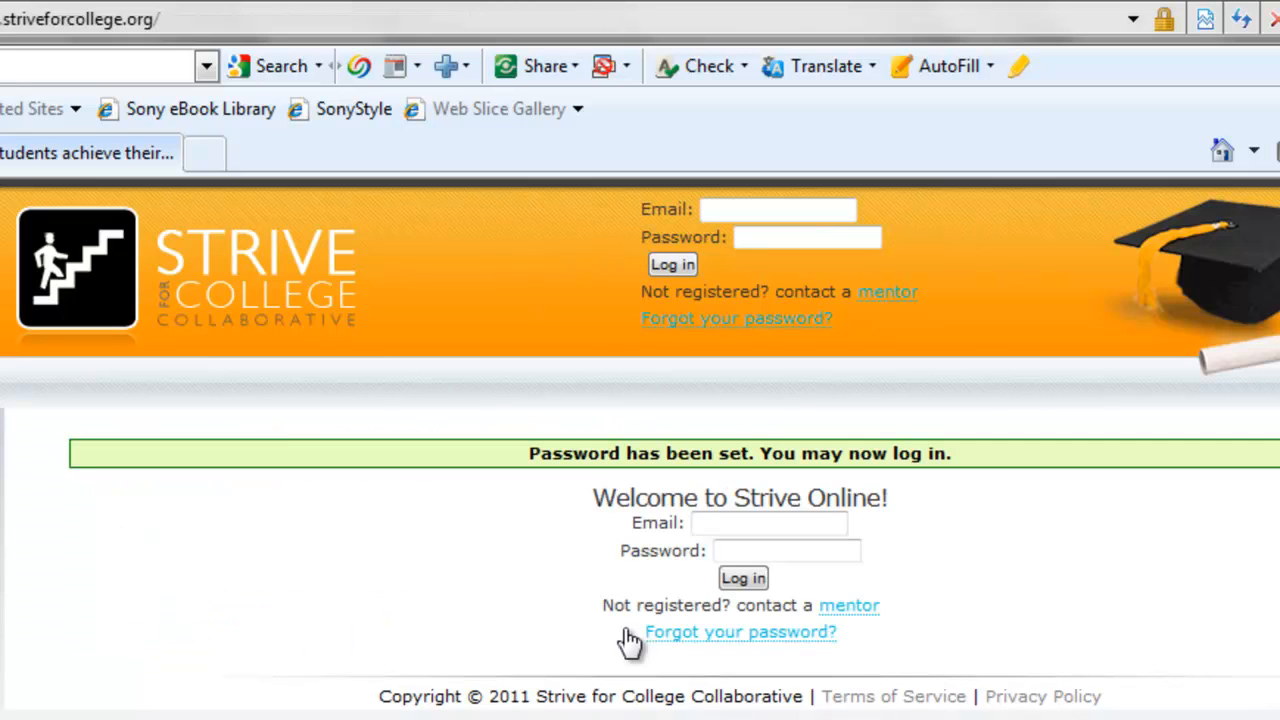
Log in with the new mentor's e-mail and password
left_click(778, 533)
type("me")
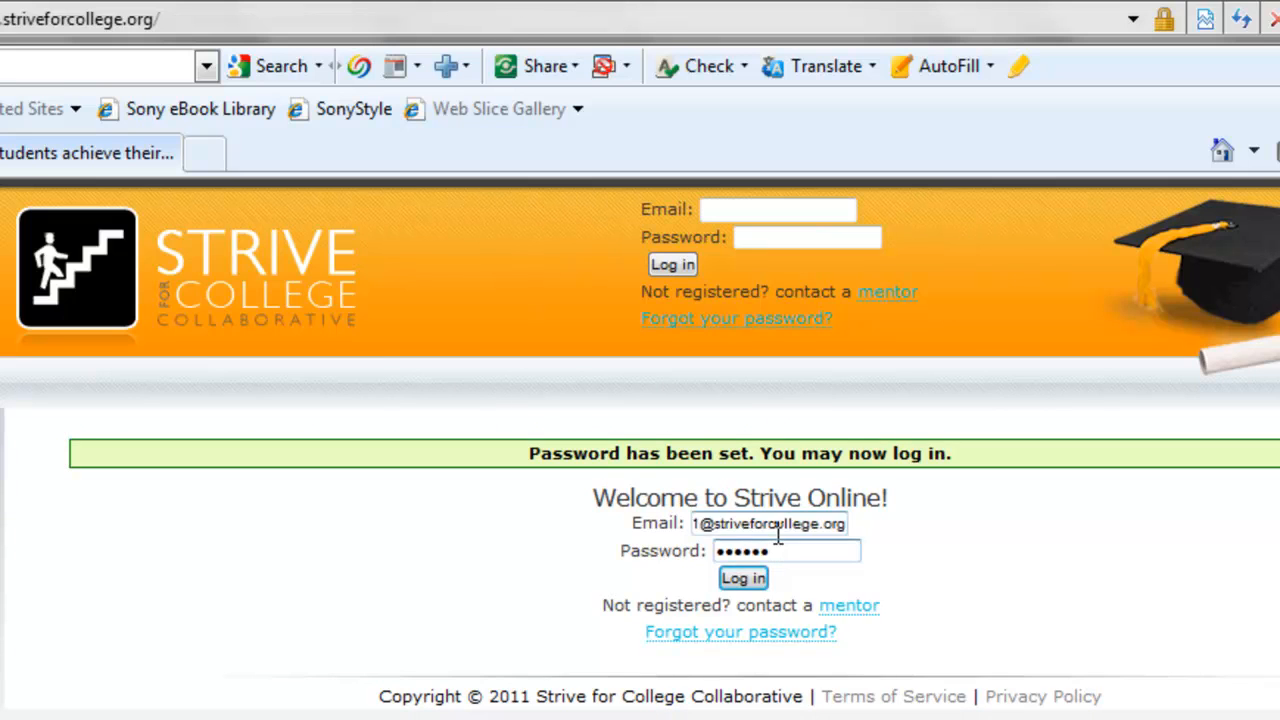
left_click(761, 577)
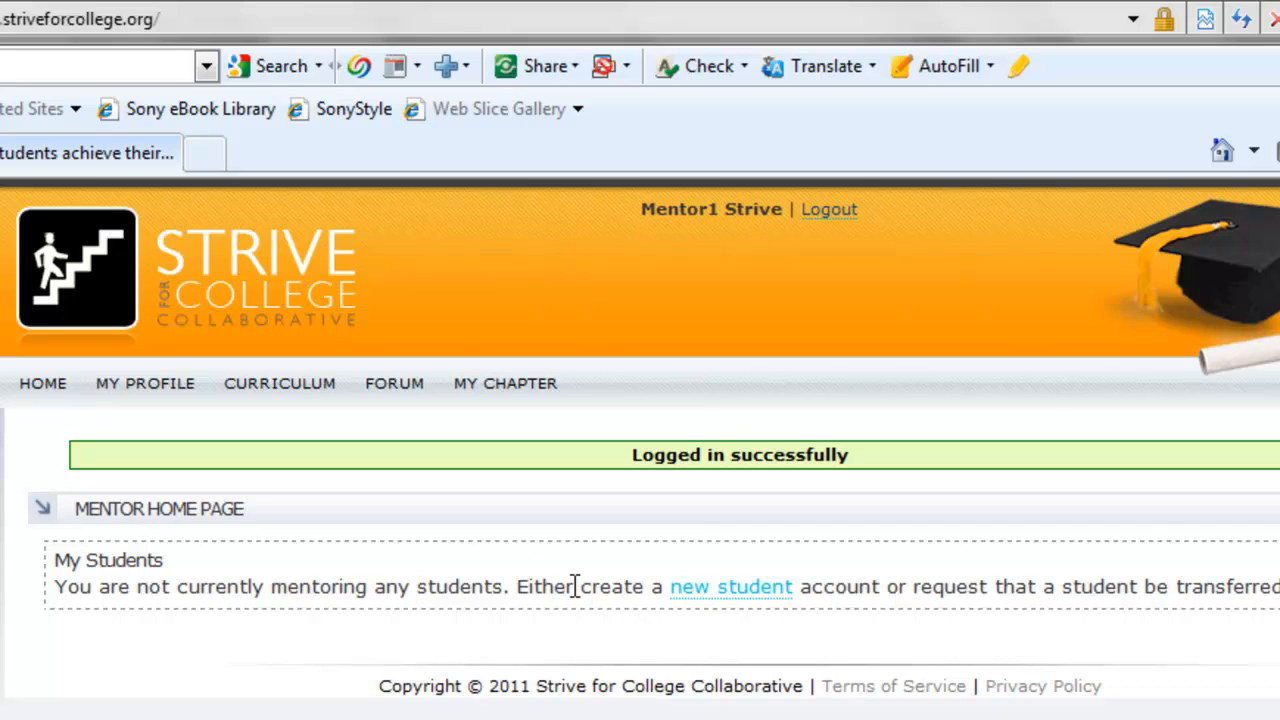
Start a new student account and enter the student's first and last name
left_click(713, 593)
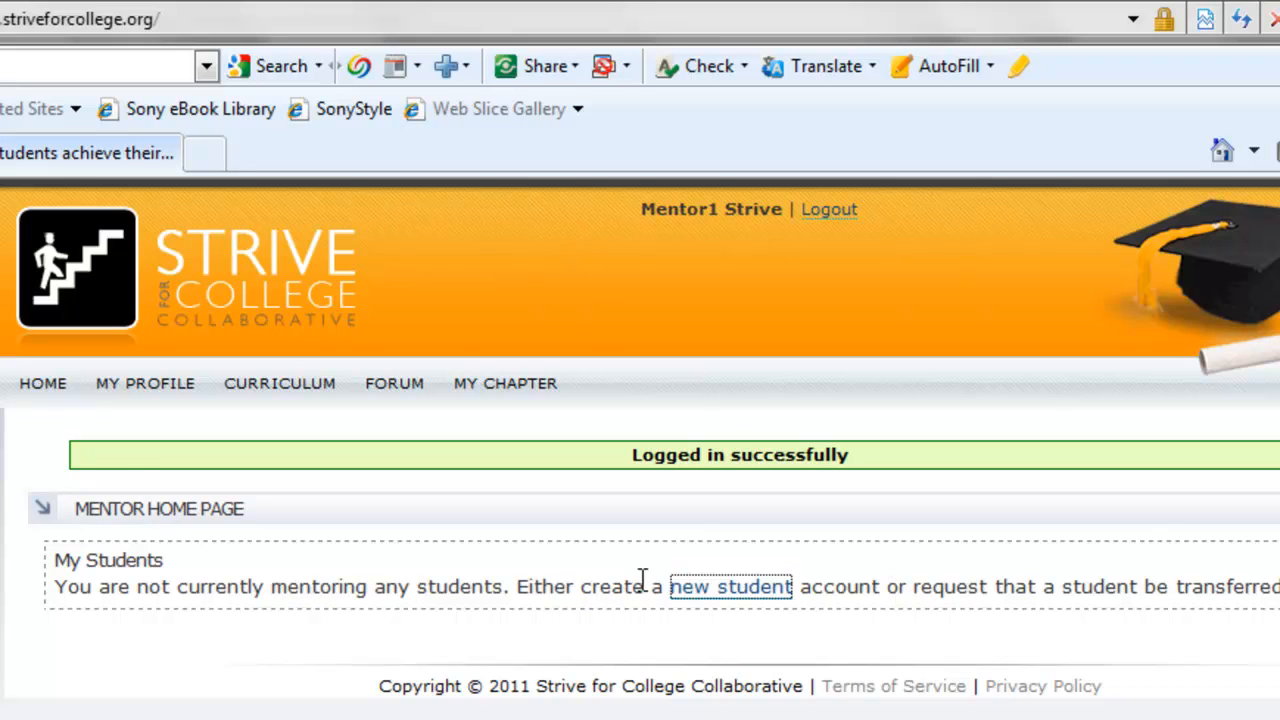
left_click(234, 568)
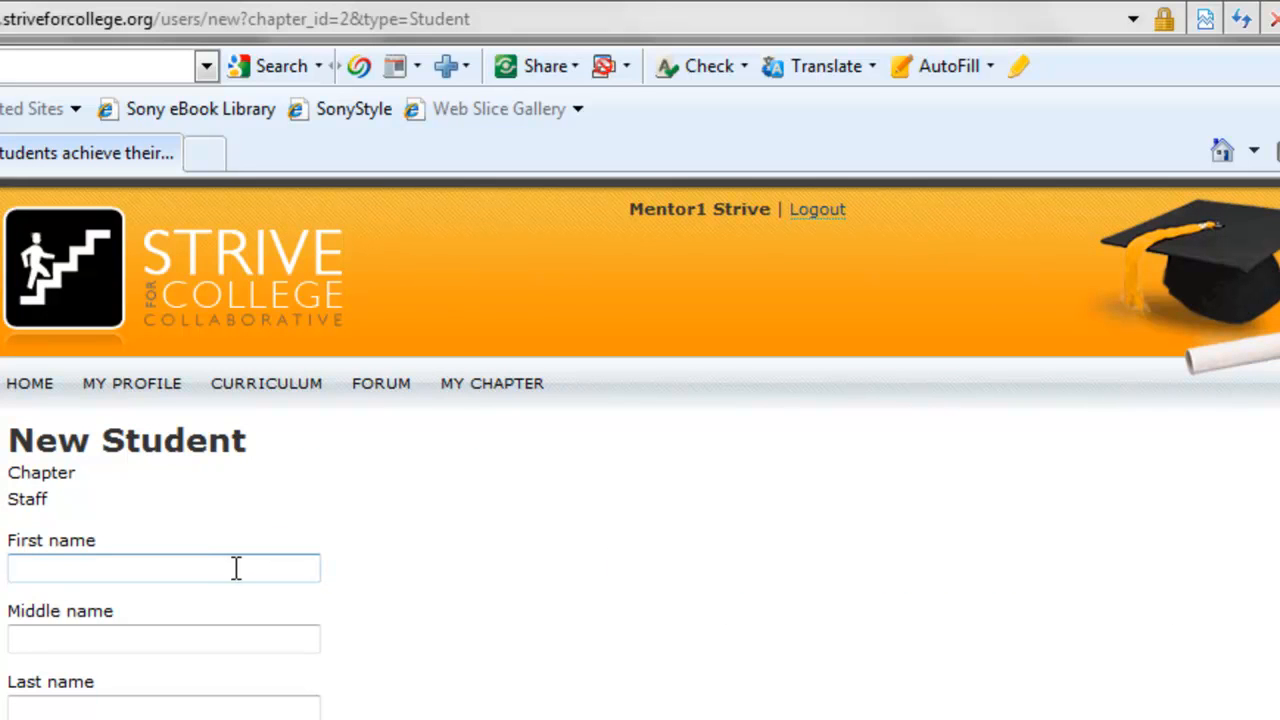
type("student1")
left_click(163, 707)
type("strive")
Complete the phone and e-mail fields and create the student account
scroll(337, 586, "down", 2)
left_click(150, 610)
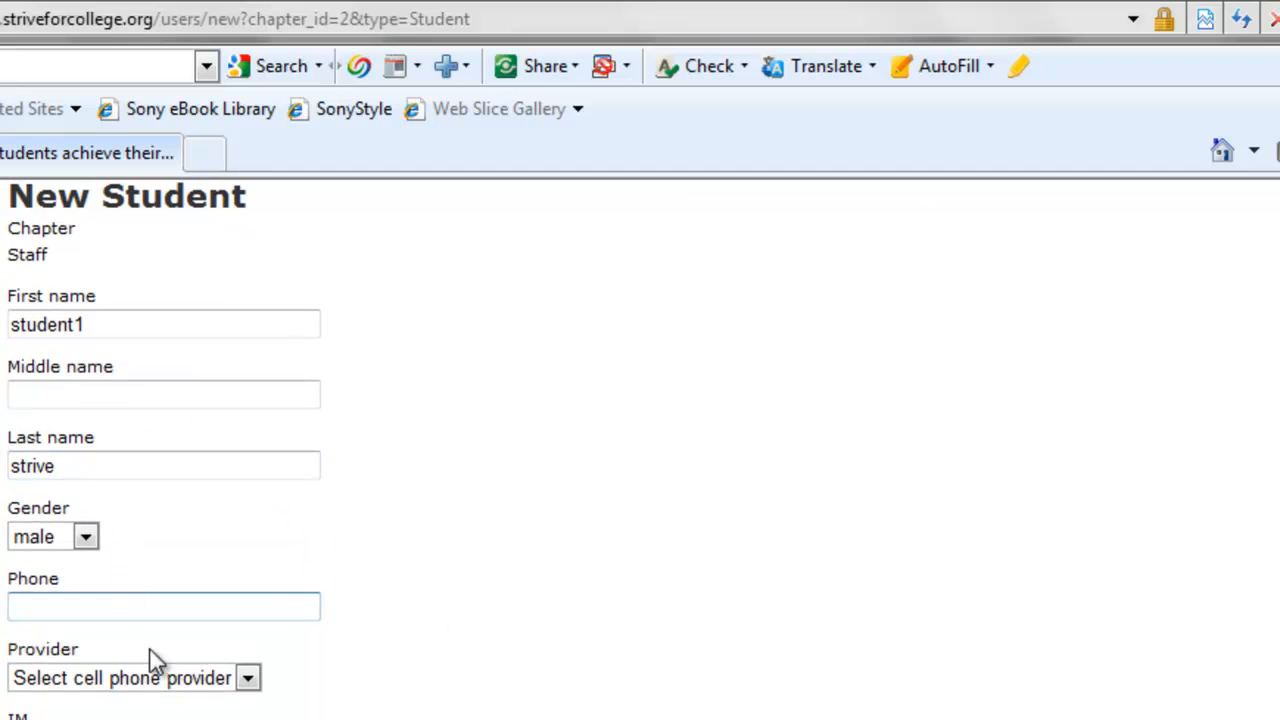
scroll(366, 670, "down", 1)
scroll(365, 668, "down", 1)
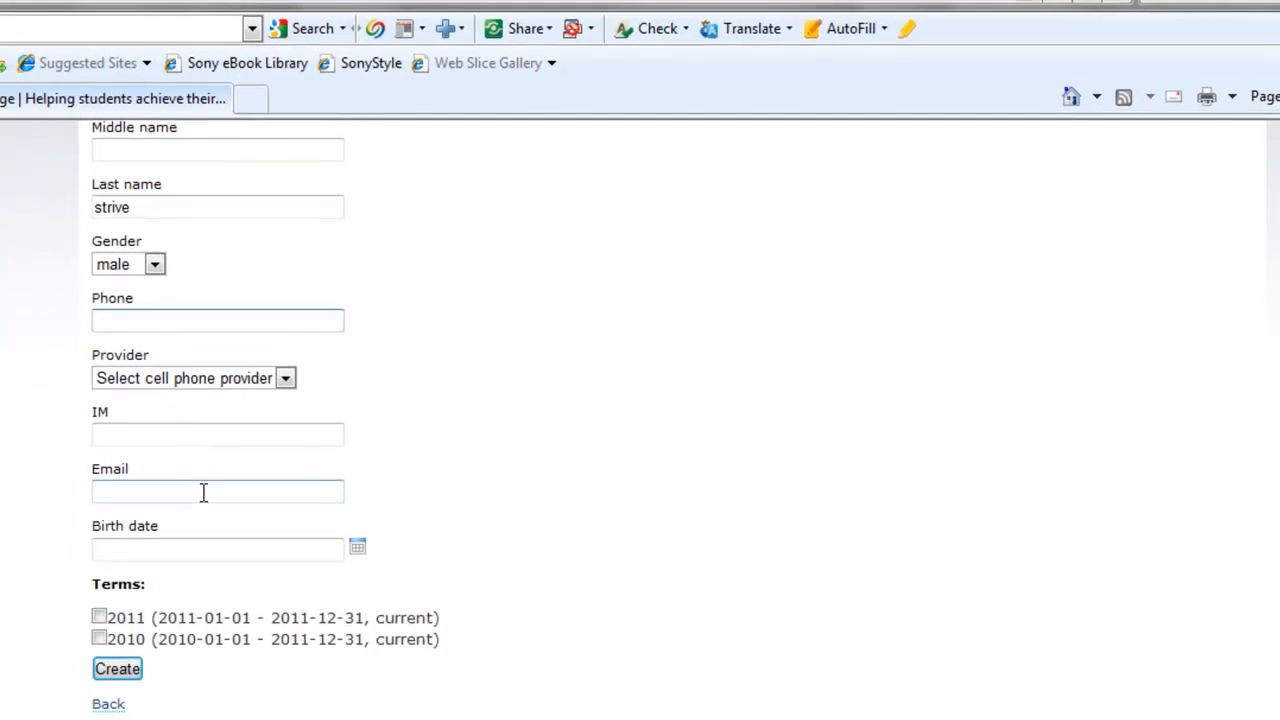
left_click(203, 491)
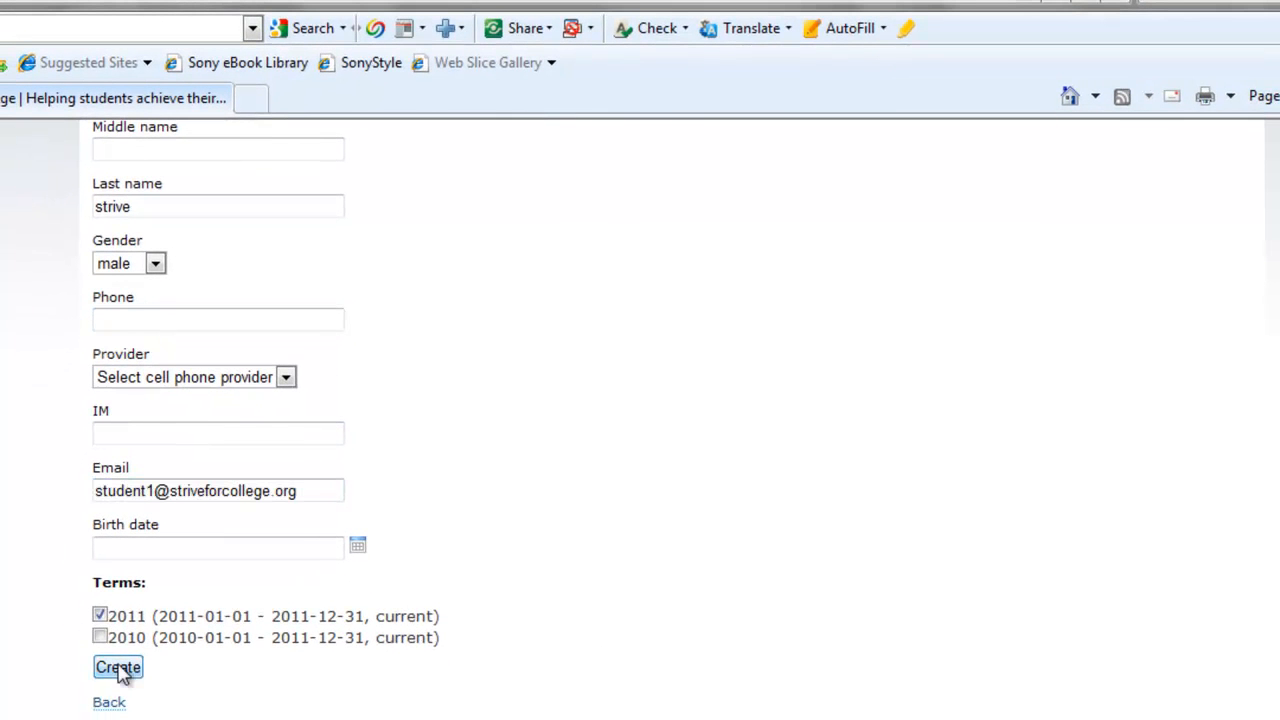
left_click(118, 668)
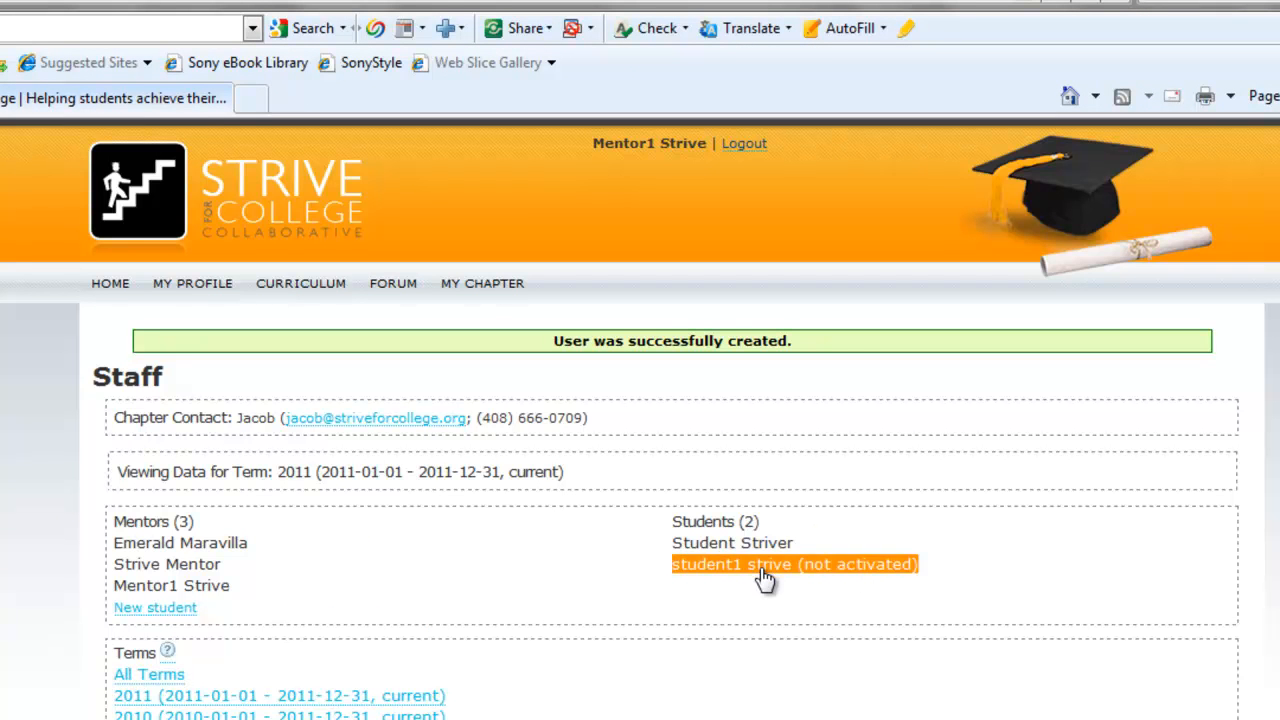
triple_click(212, 585)
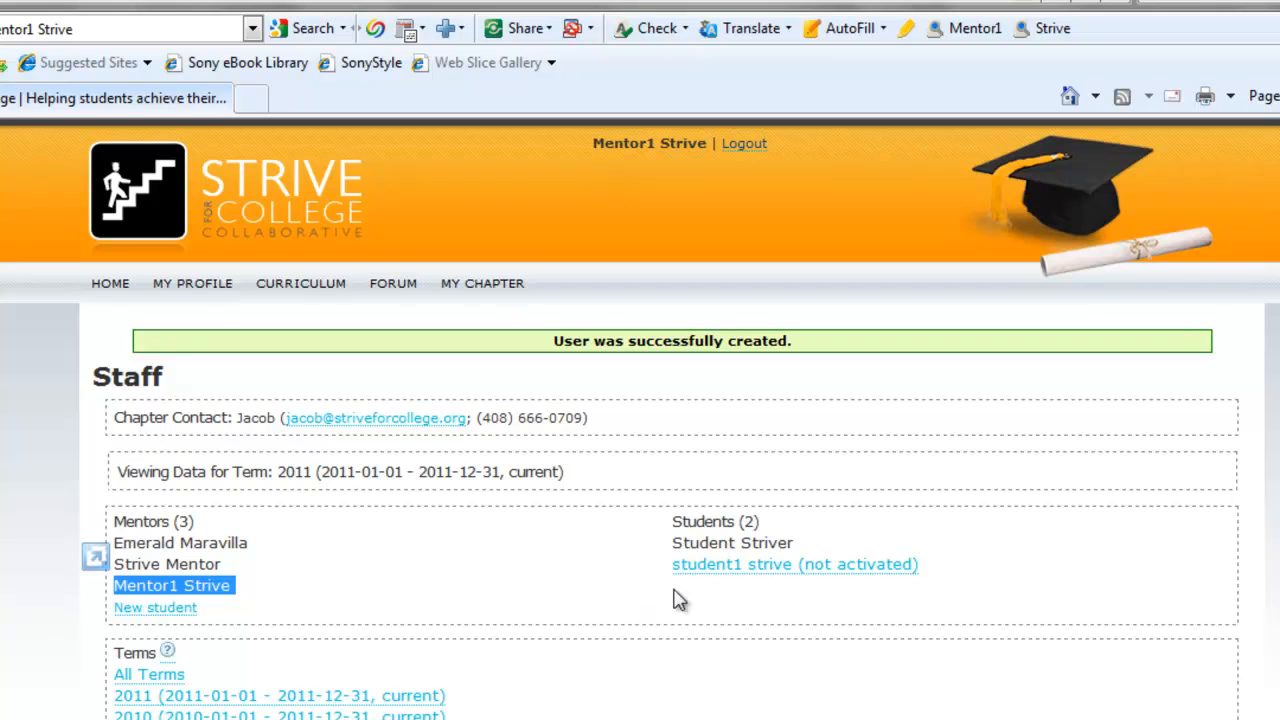
left_click(150, 719)
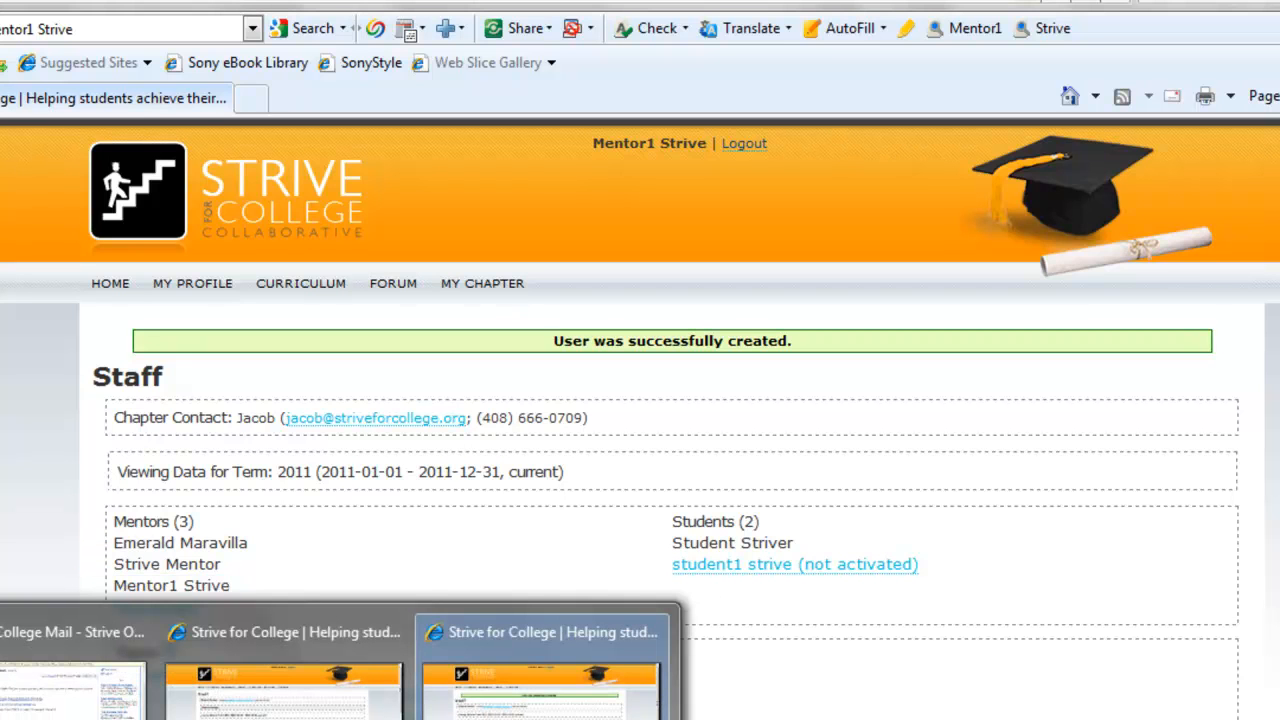
Open the newest Strive Online activation email in the inbox and follow the student's activation link
left_click(14, 662)
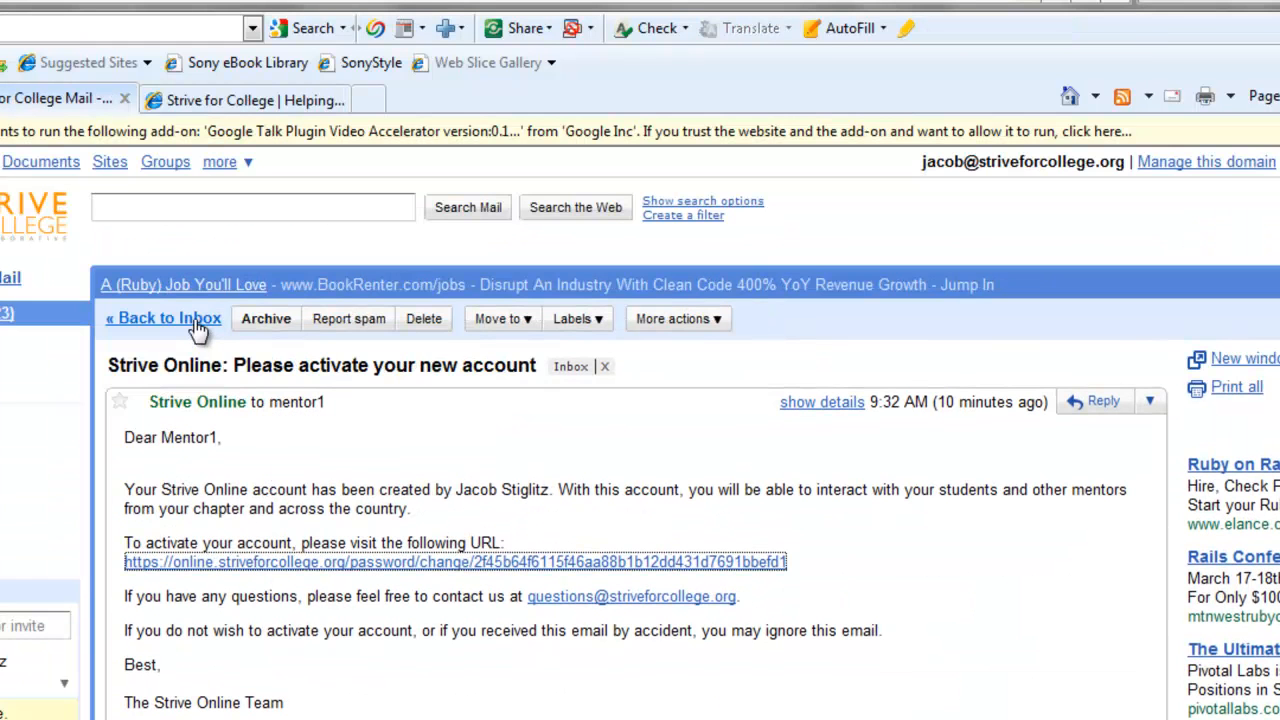
left_click(197, 318)
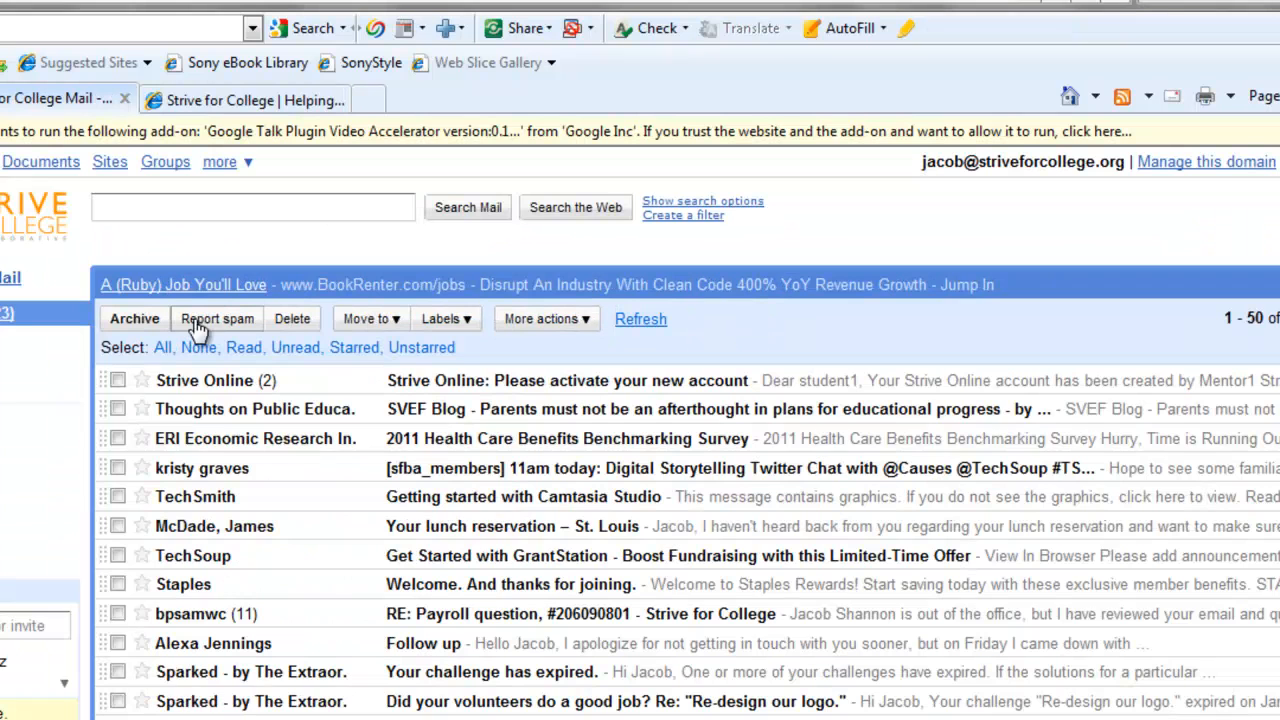
left_click(230, 388)
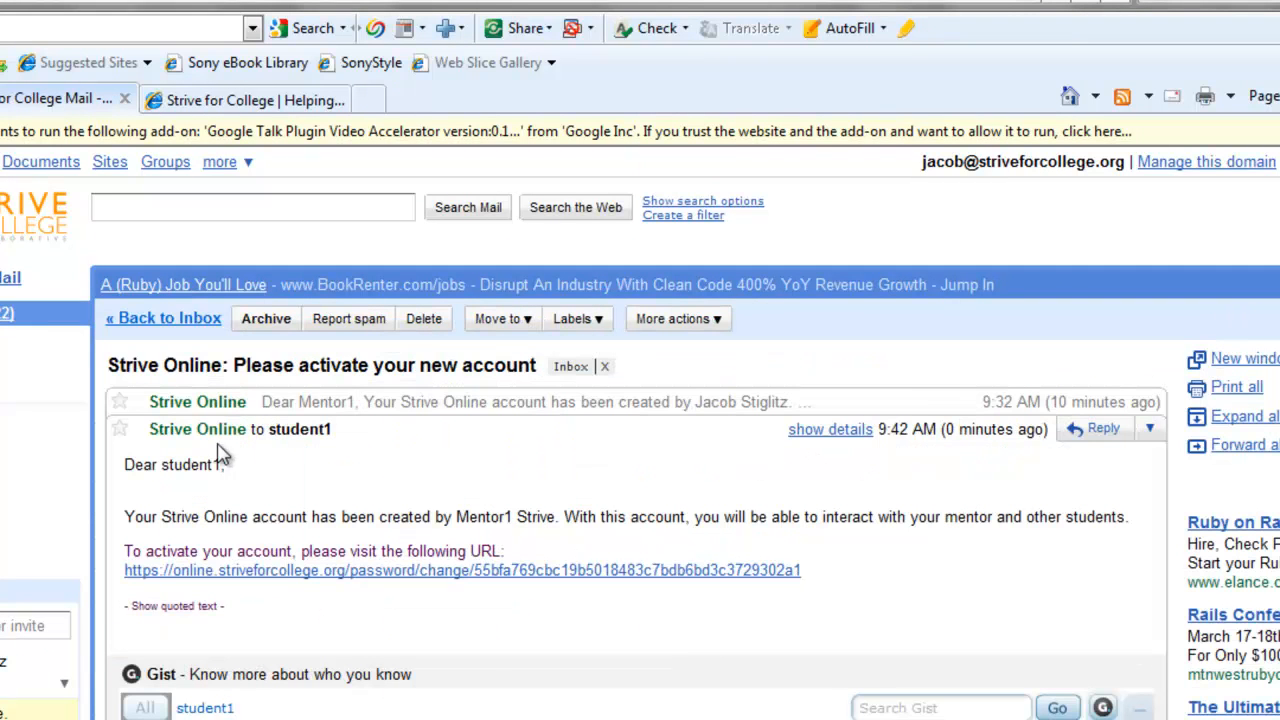
scroll(223, 455, "down", 3)
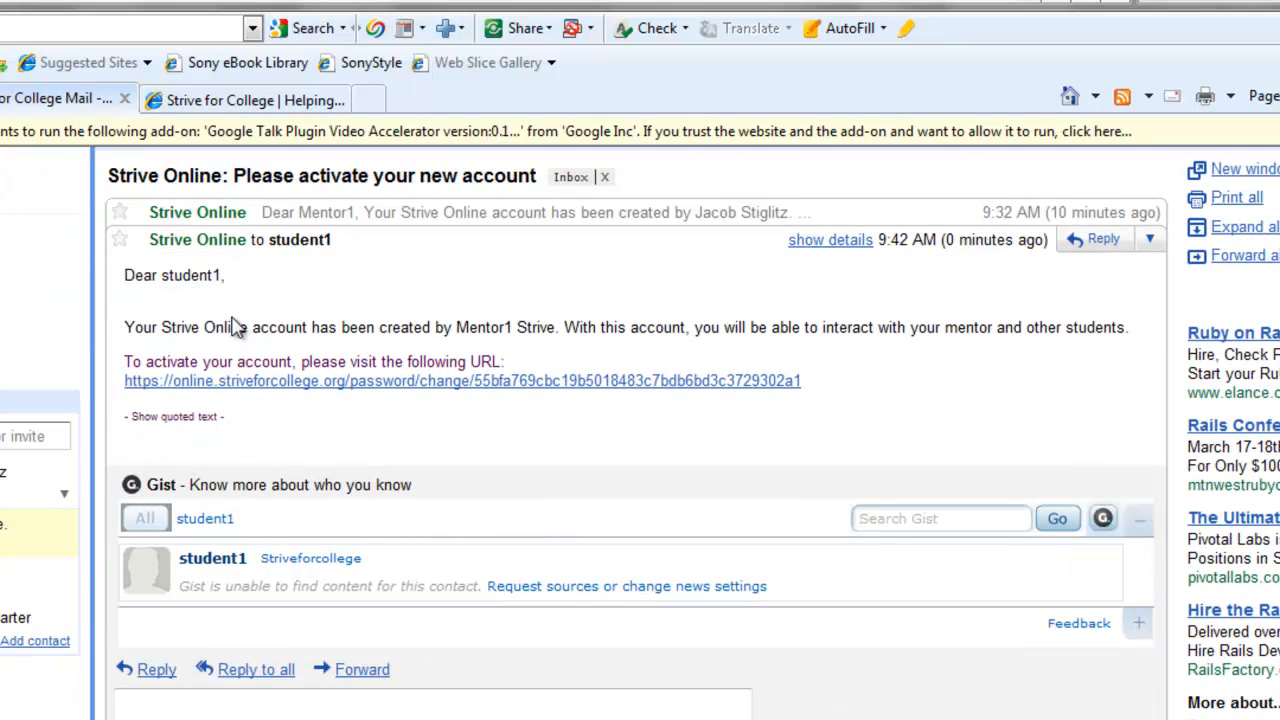
left_click(322, 388)
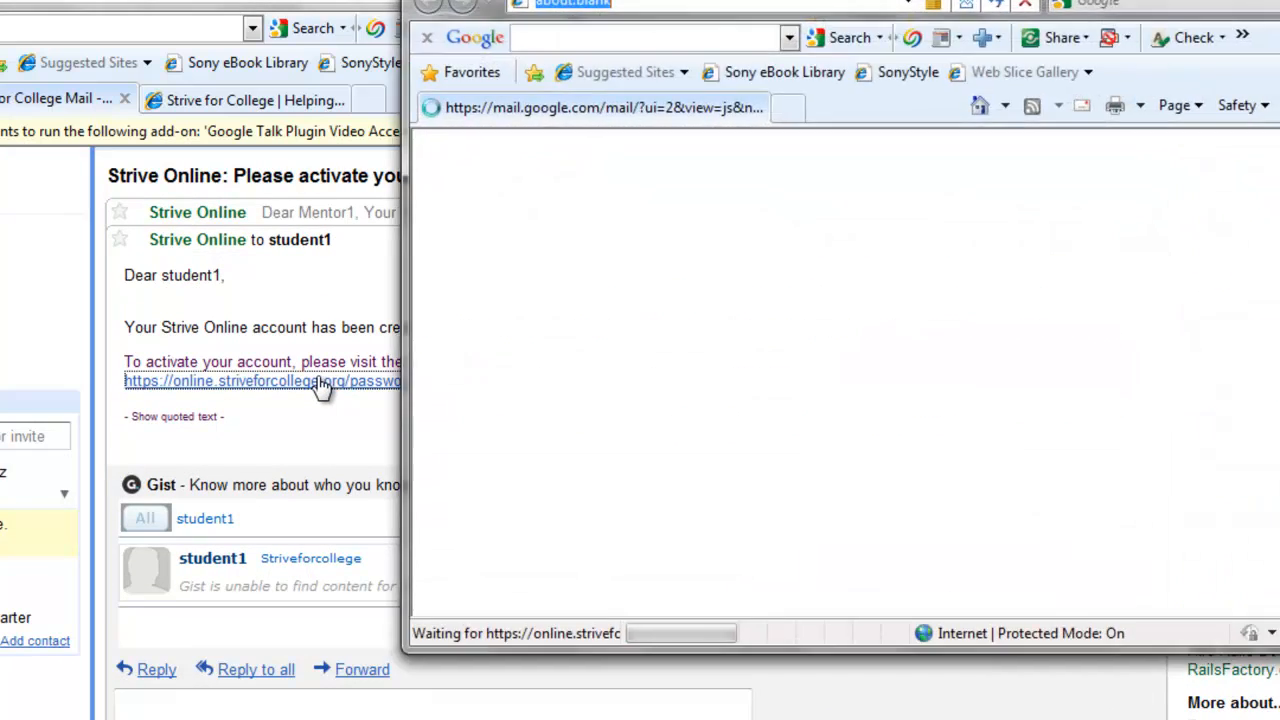
Set and confirm the student's password, agree to the terms, and activate the account
double_click(606, 1)
left_click(177, 398)
type("******")
key("Tab")
type("******")
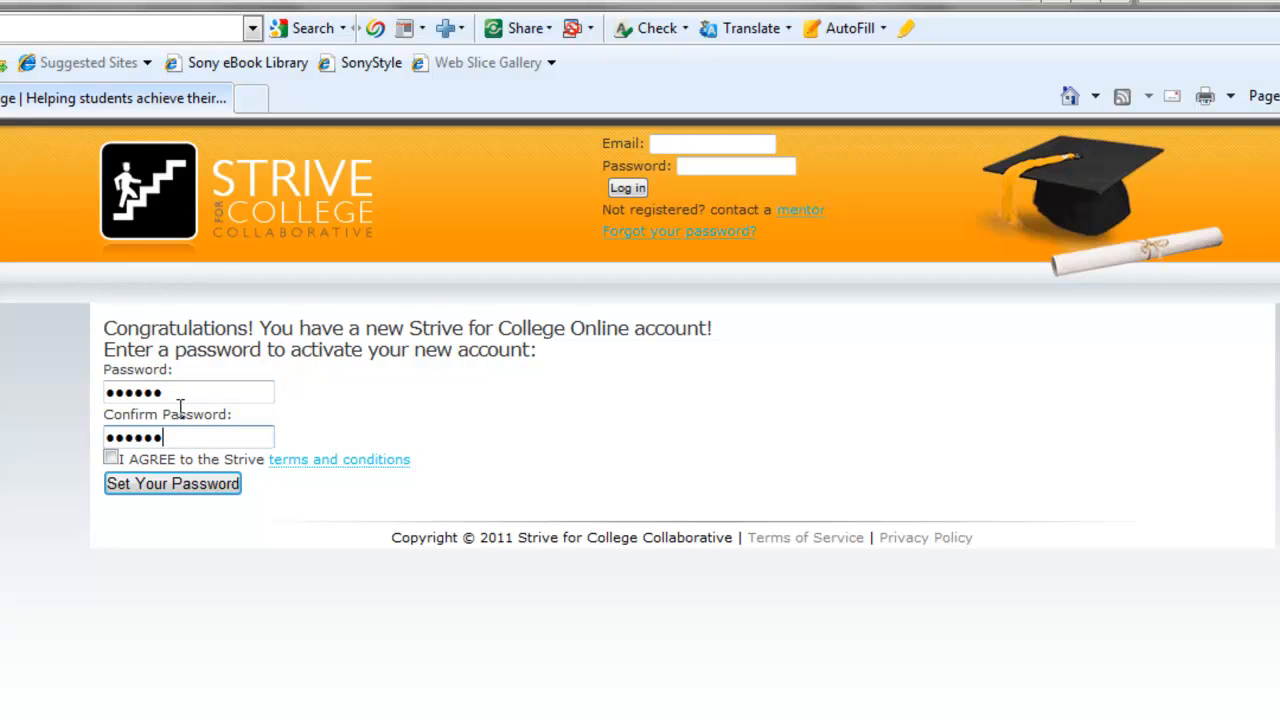
left_click(112, 459)
left_click(124, 484)
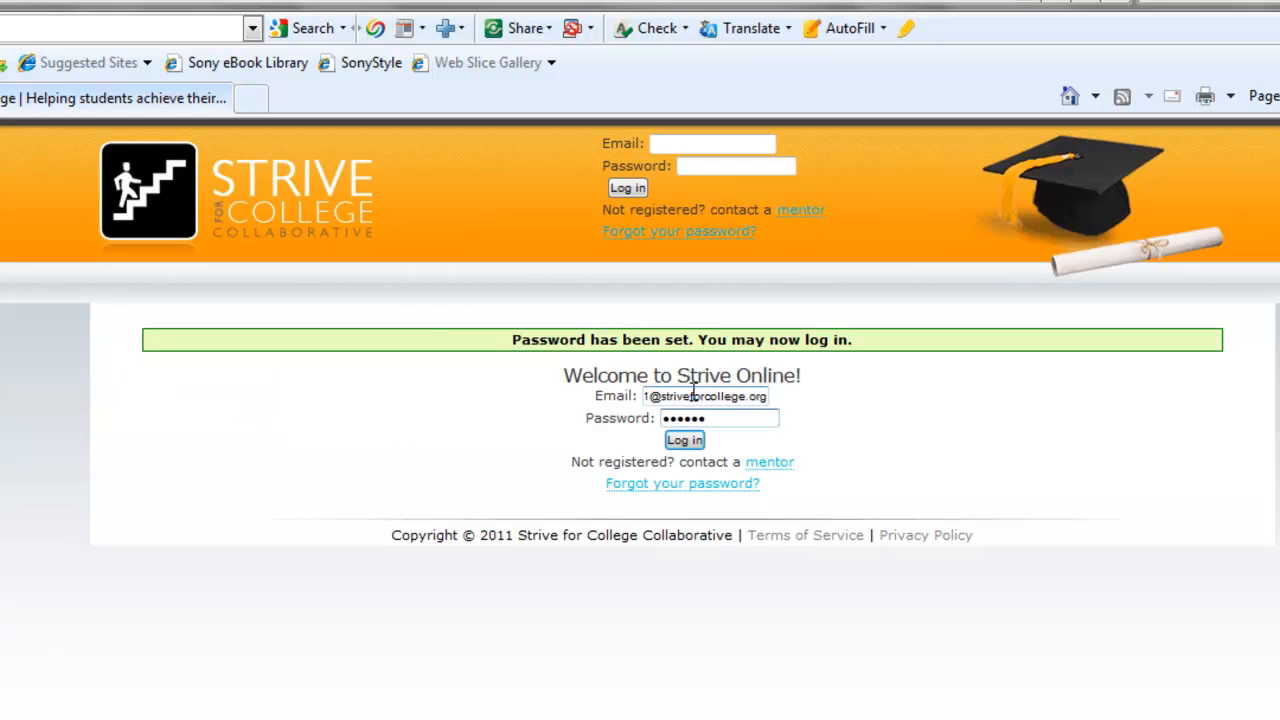
left_click(683, 440)
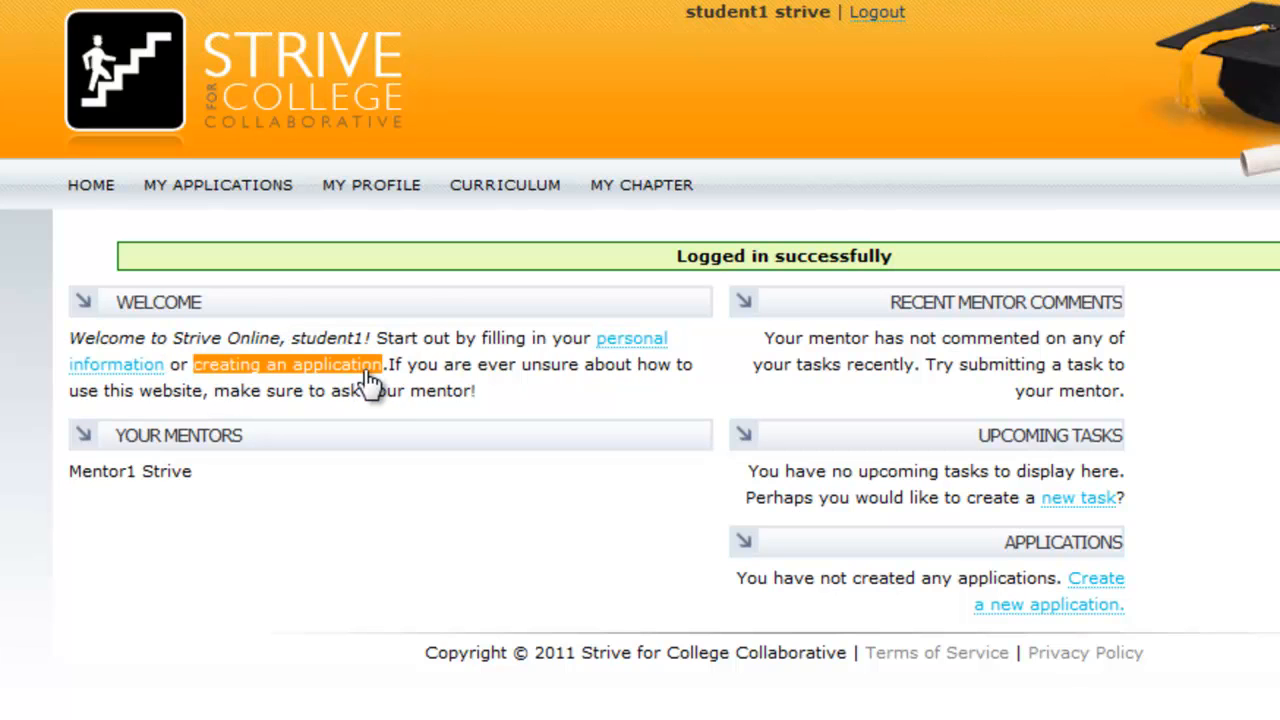
Enter the student's phone number and choose att as the phone provider
left_click(612, 342)
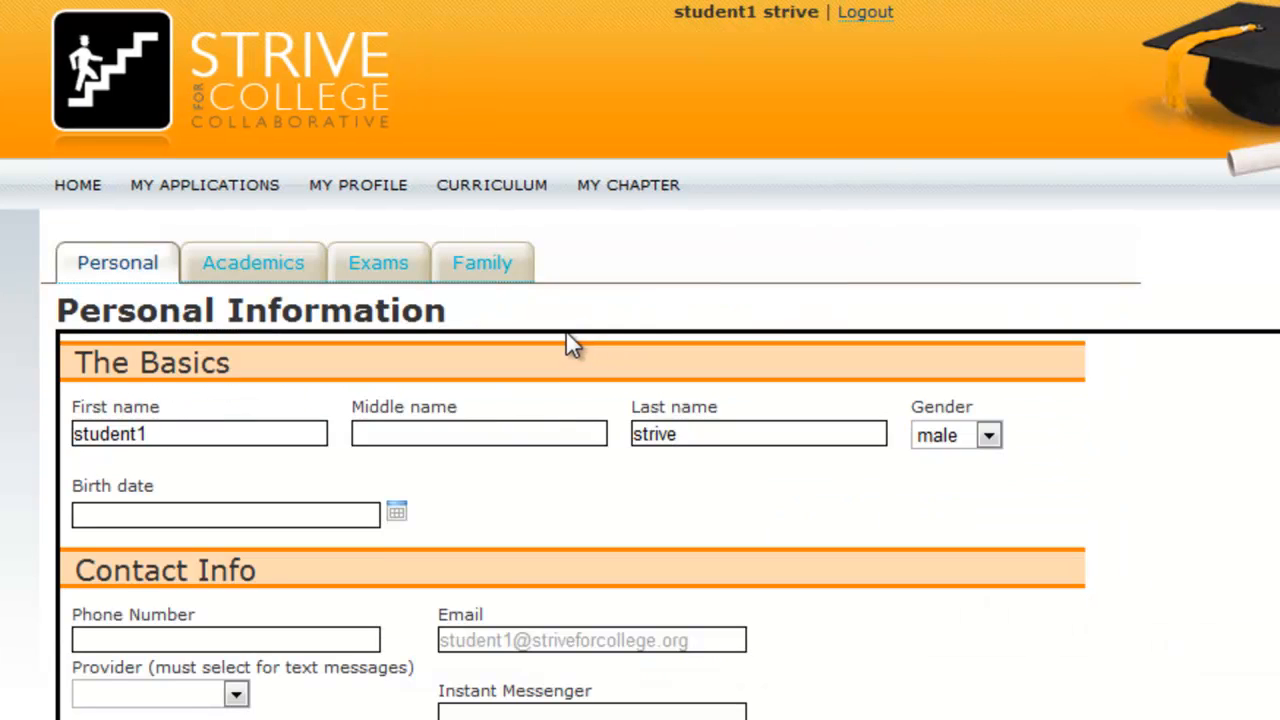
scroll(566, 334, "down", 1)
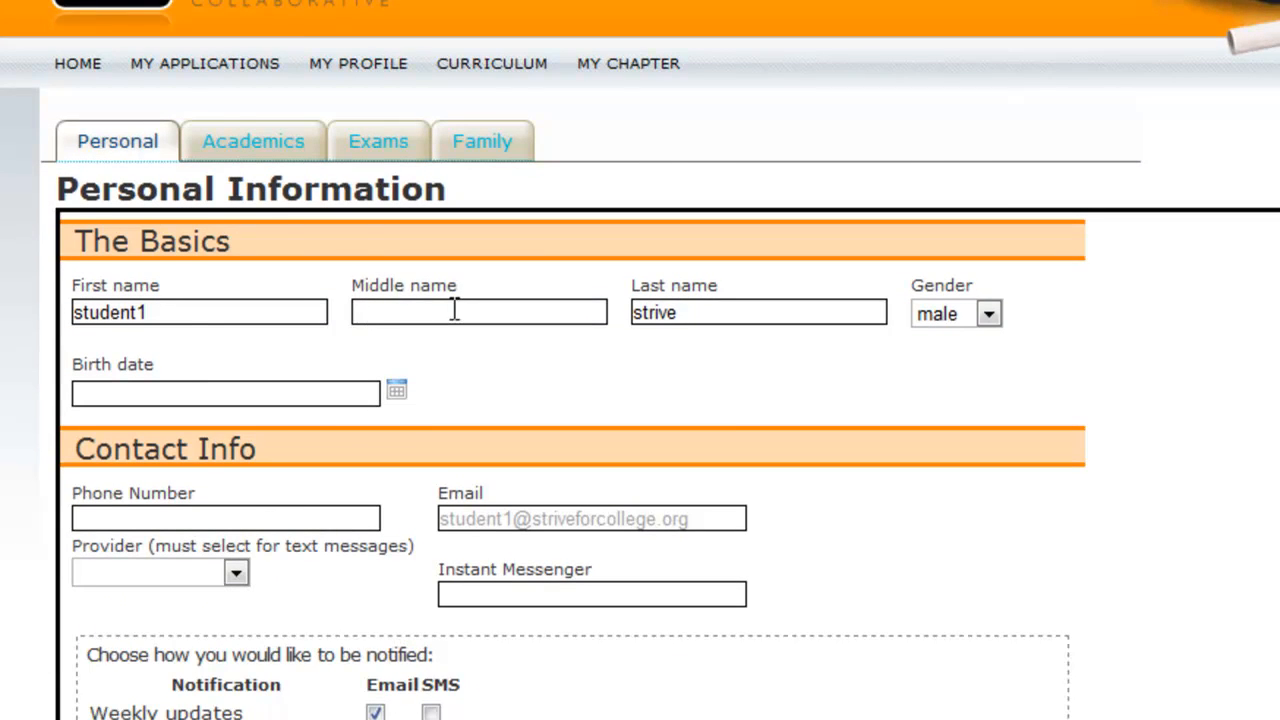
type("5555555")
type("555")
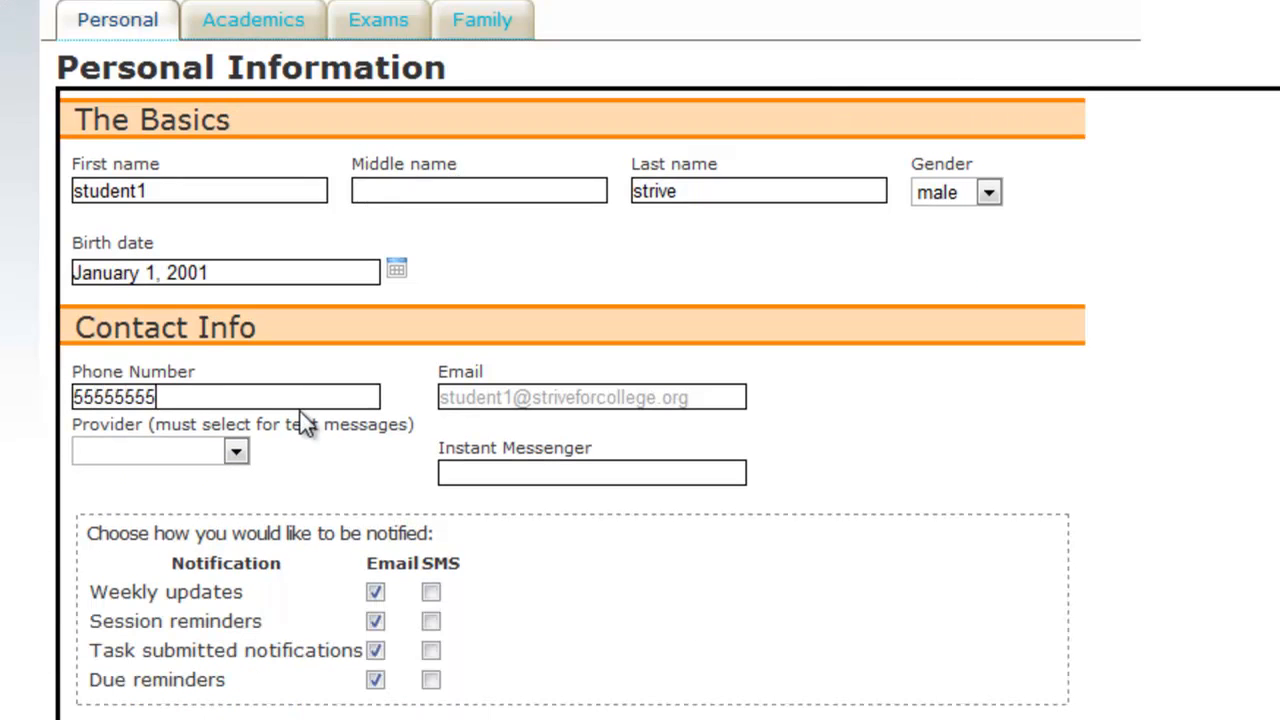
left_click(182, 456)
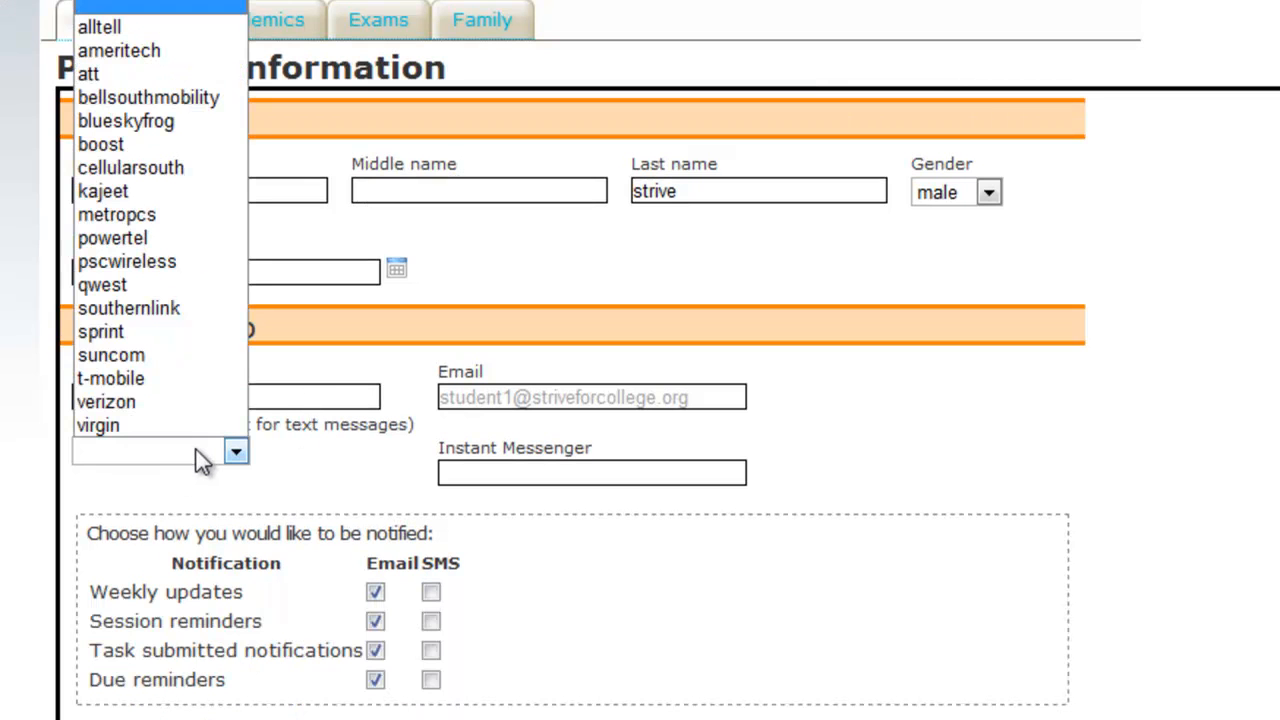
left_click(144, 80)
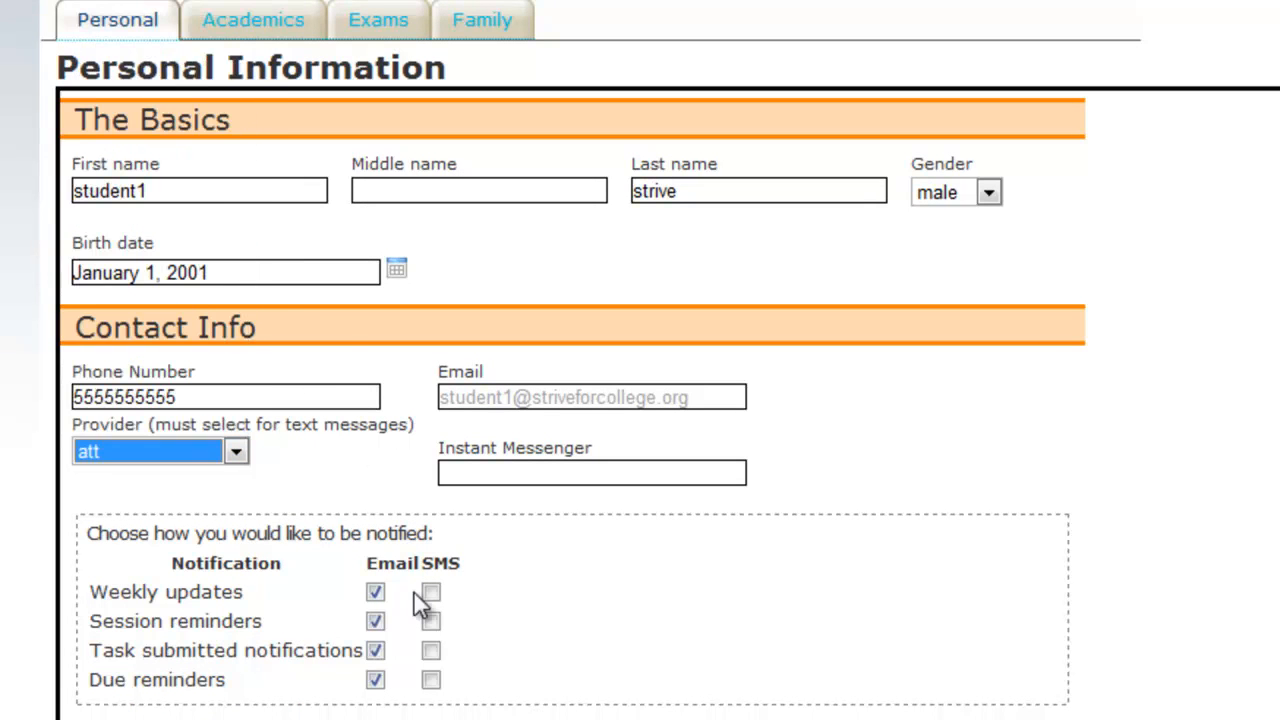
Turn on SMS for weekly updates, session reminders, task submitted and due reminders, then save
left_click(431, 592)
left_click(431, 621)
left_click(431, 650)
left_click(431, 680)
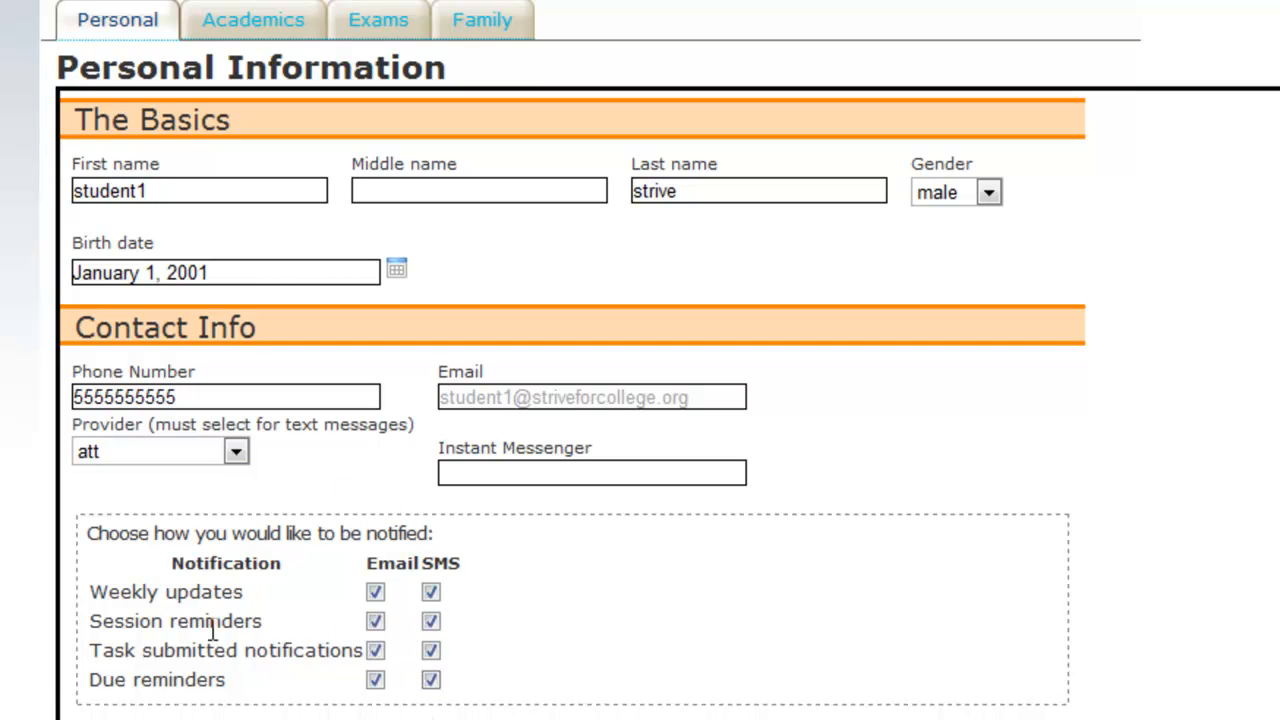
triple_click(129, 591)
triple_click(216, 620)
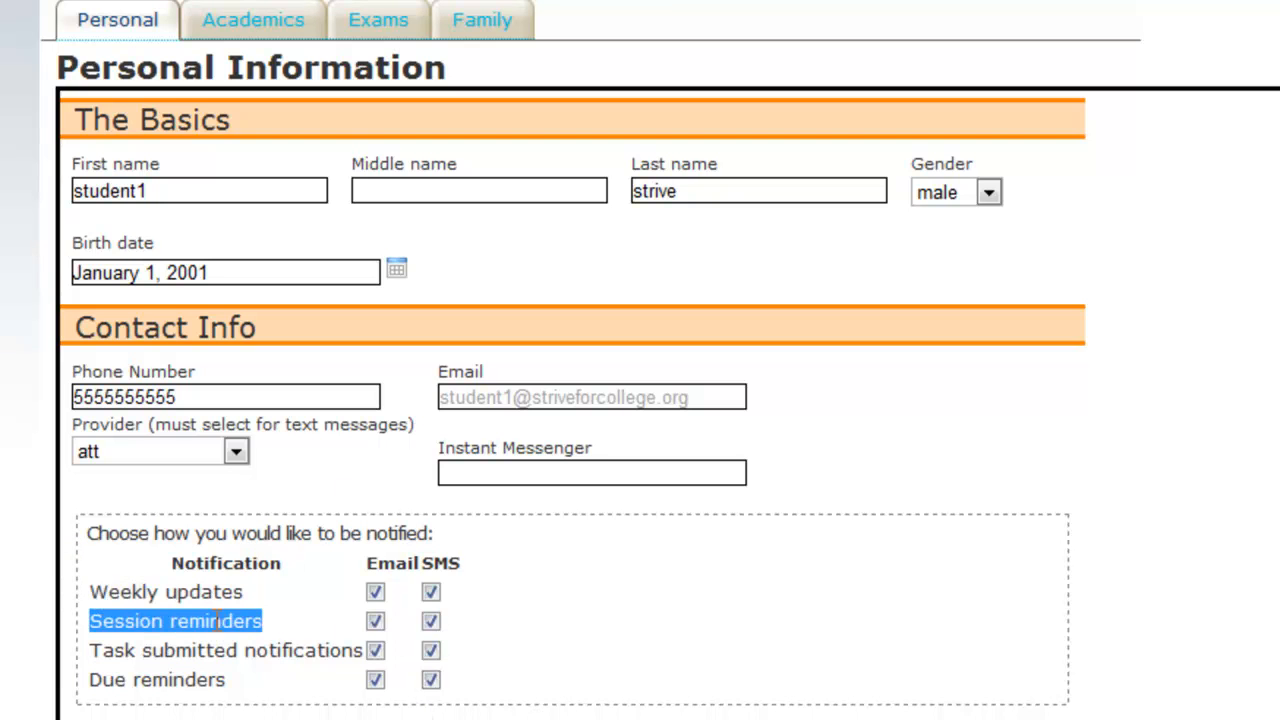
triple_click(100, 651)
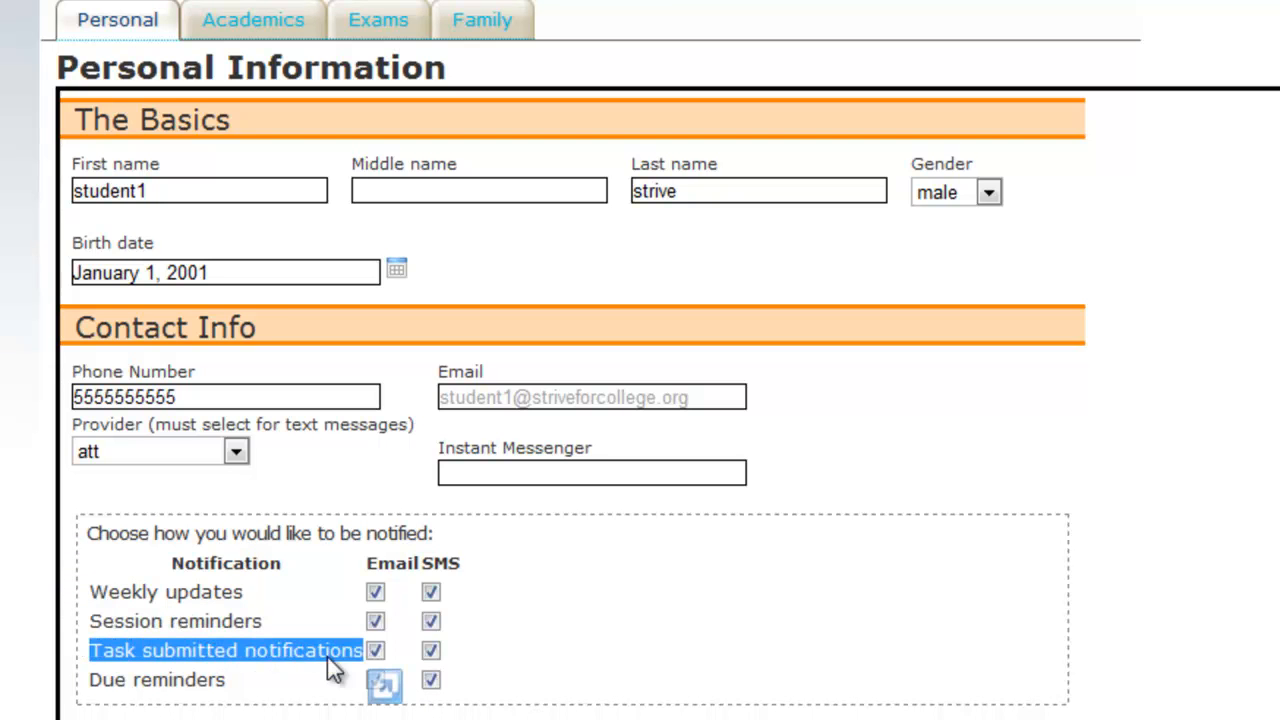
left_click_drag(104, 678, 211, 681)
left_click(223, 680)
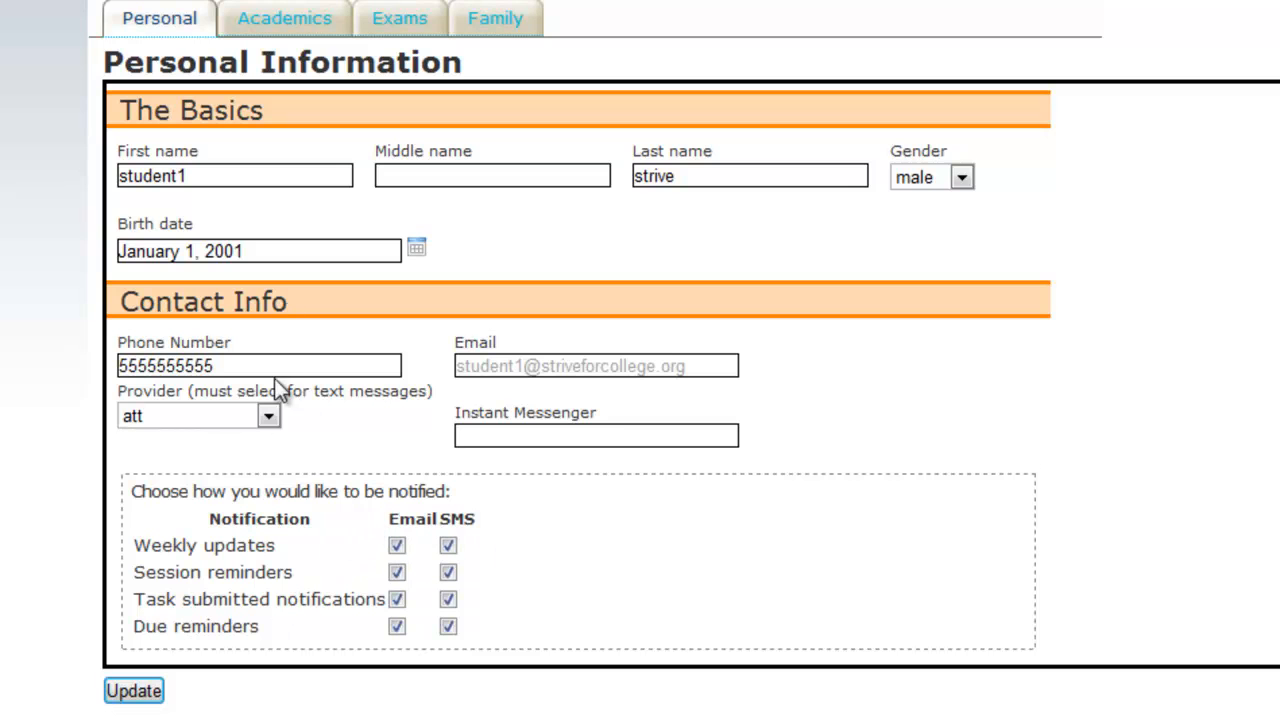
left_click(155, 690)
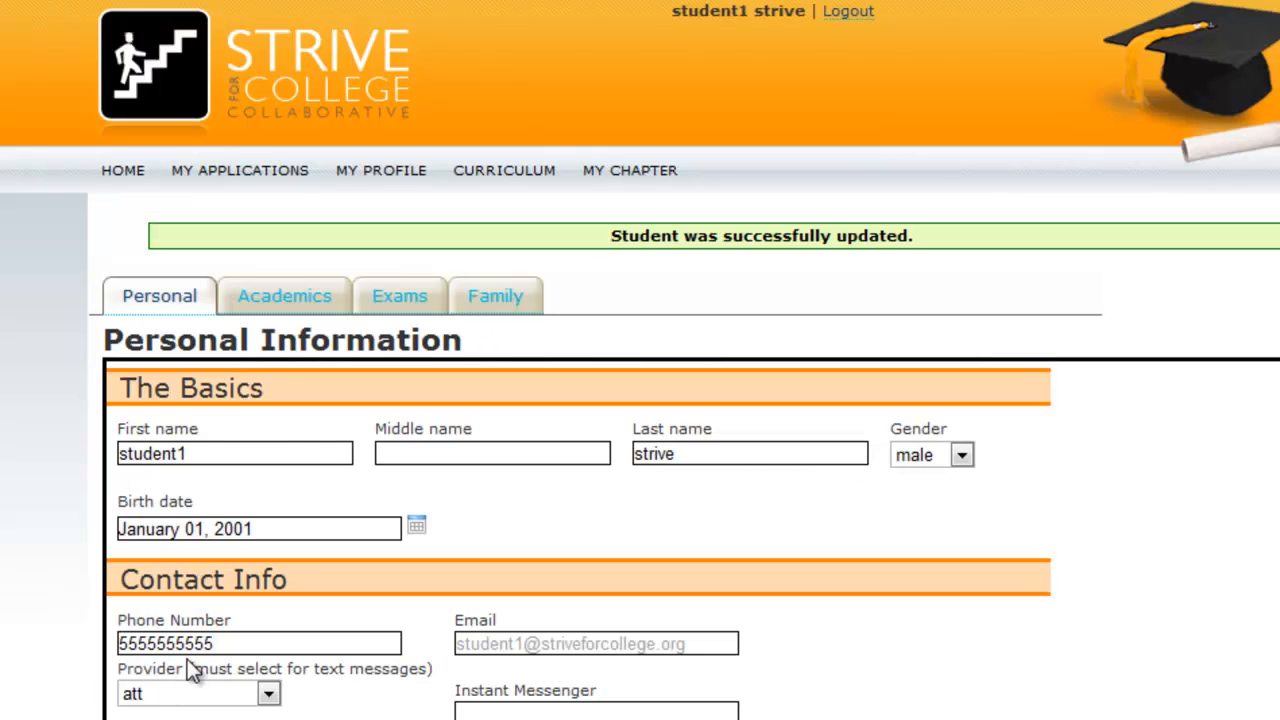
scroll(287, 365, "down", 3)
Open the Academics section and review its blank fields, including Other notes
left_click(300, 77)
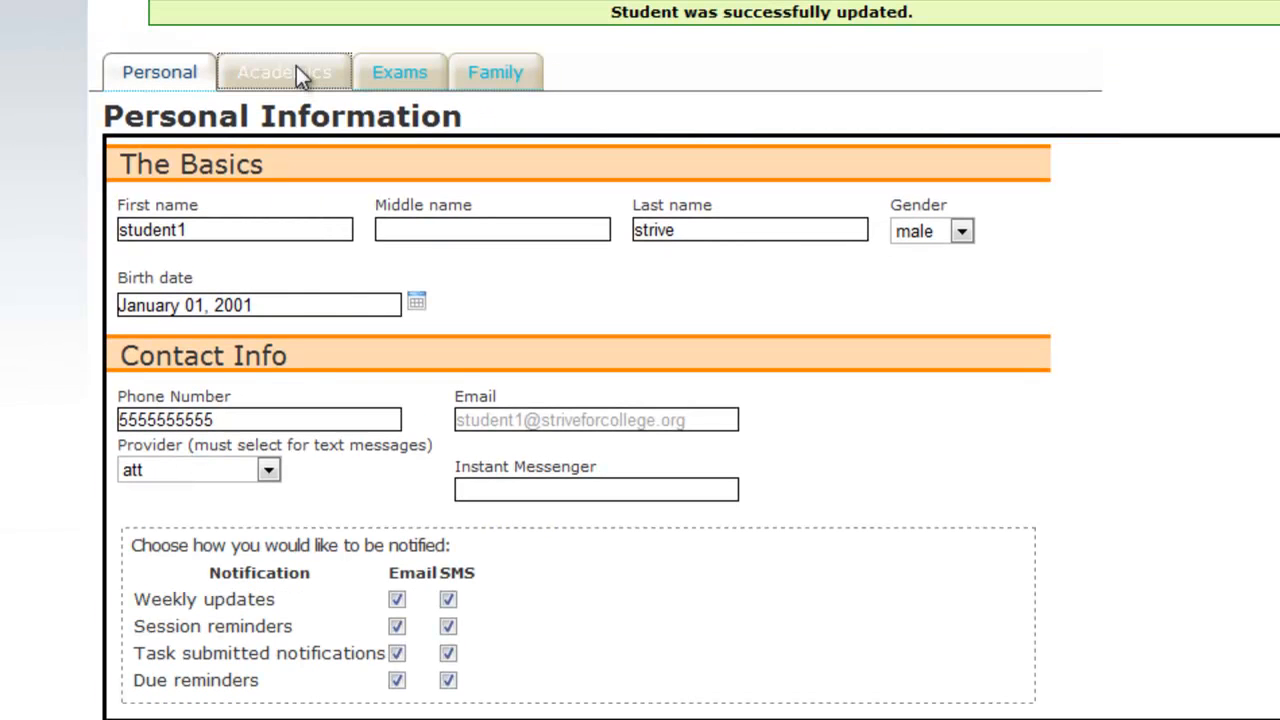
scroll(300, 150, "down", 3)
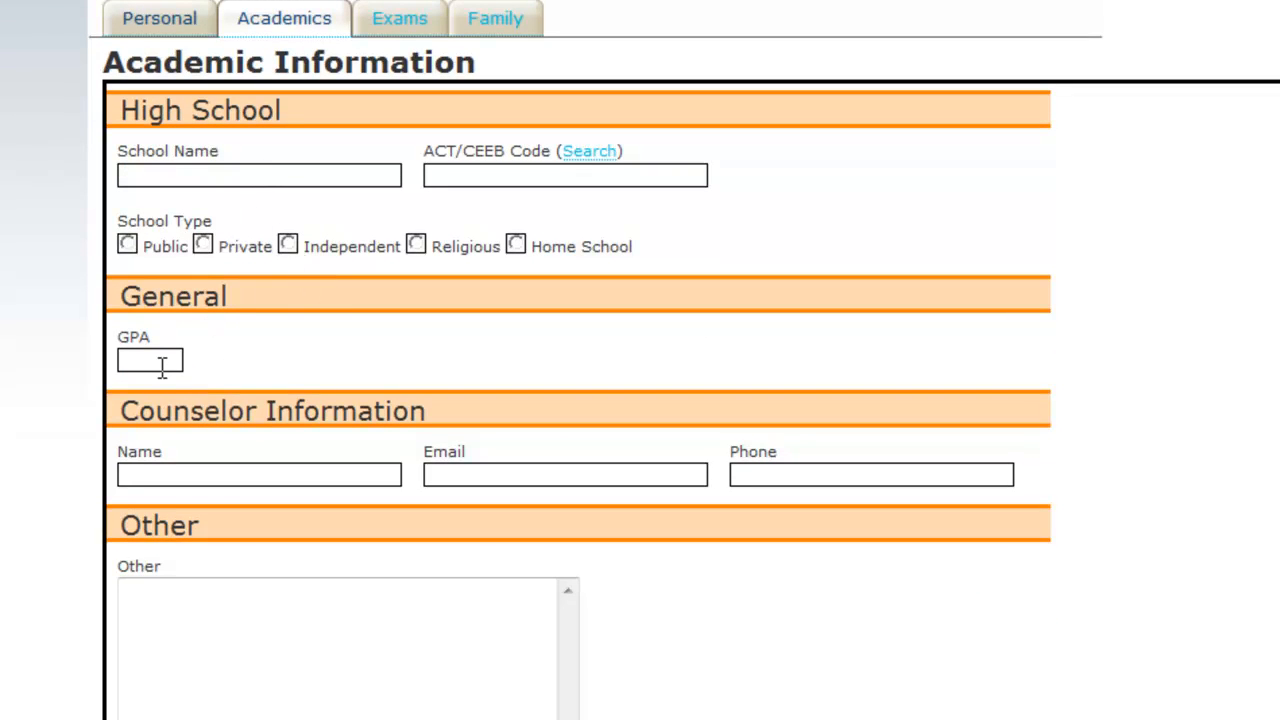
left_click(298, 612)
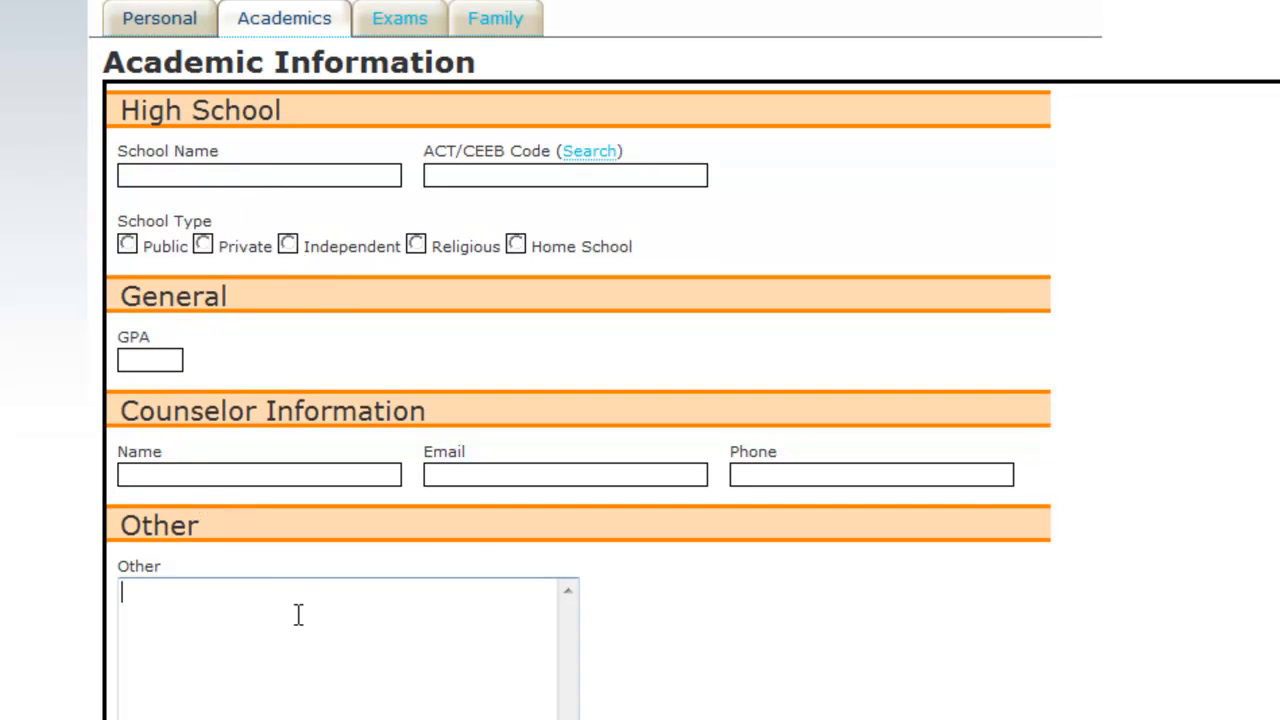
scroll(286, 617, "down", 5)
scroll(313, 220, "up", 8)
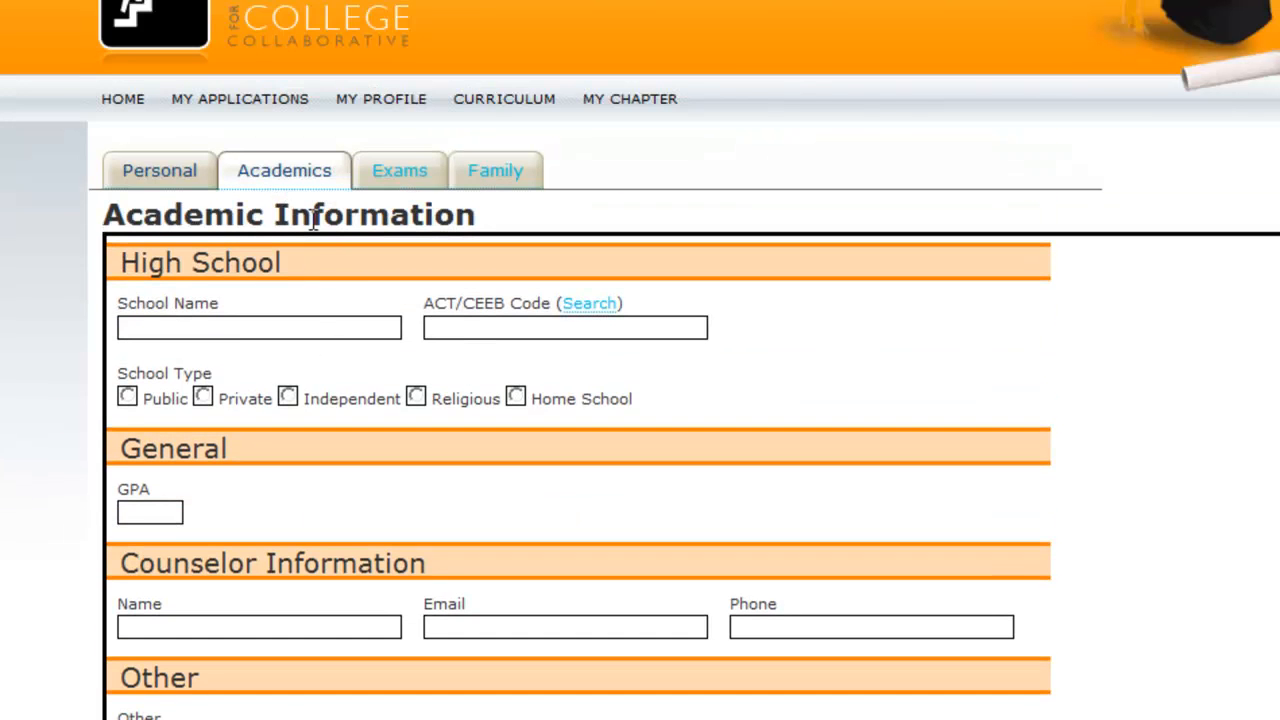
Add an SAT exam dated February 19, 2011 in the Exams section
left_click(393, 176)
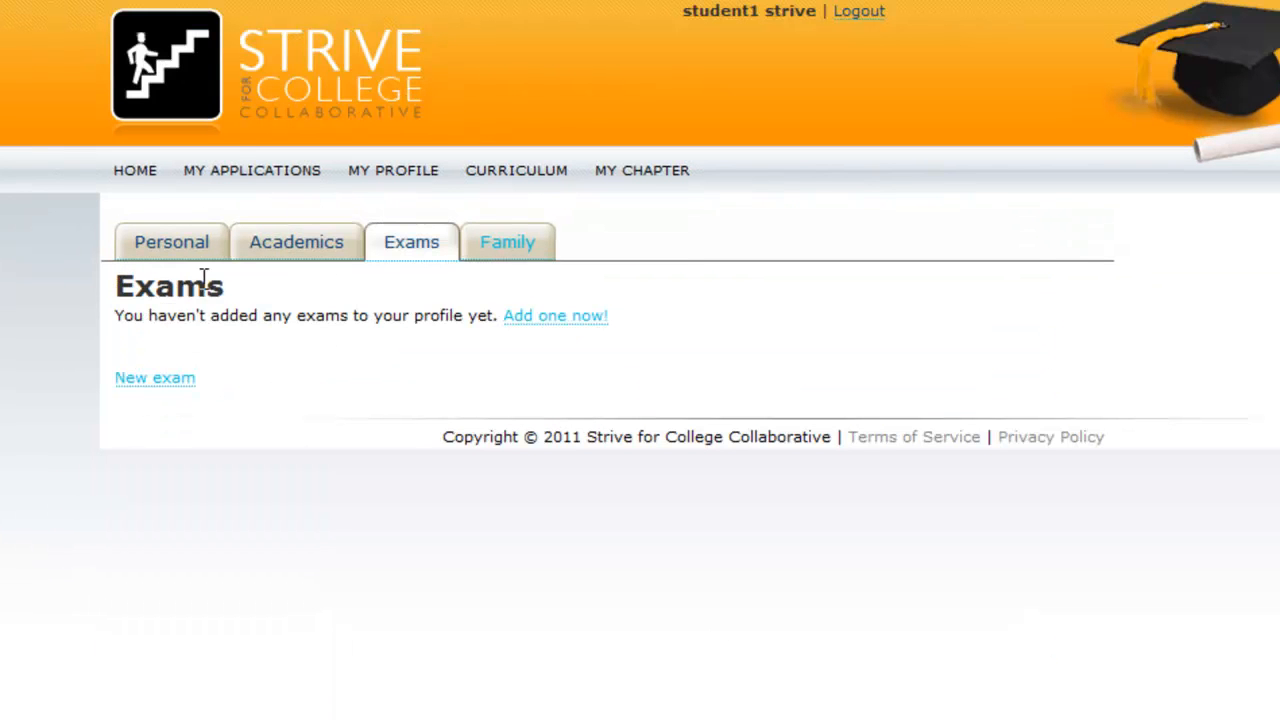
left_click(557, 316)
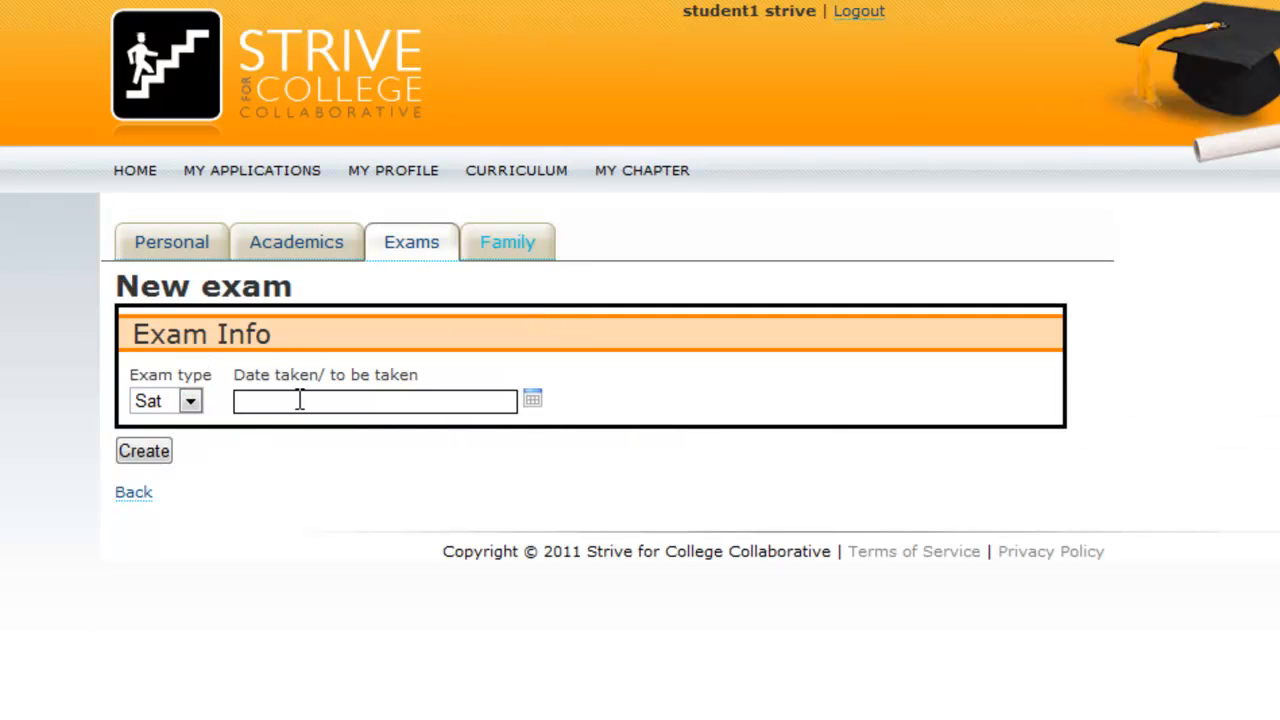
left_click(533, 401)
left_click(371, 428)
left_click(337, 468)
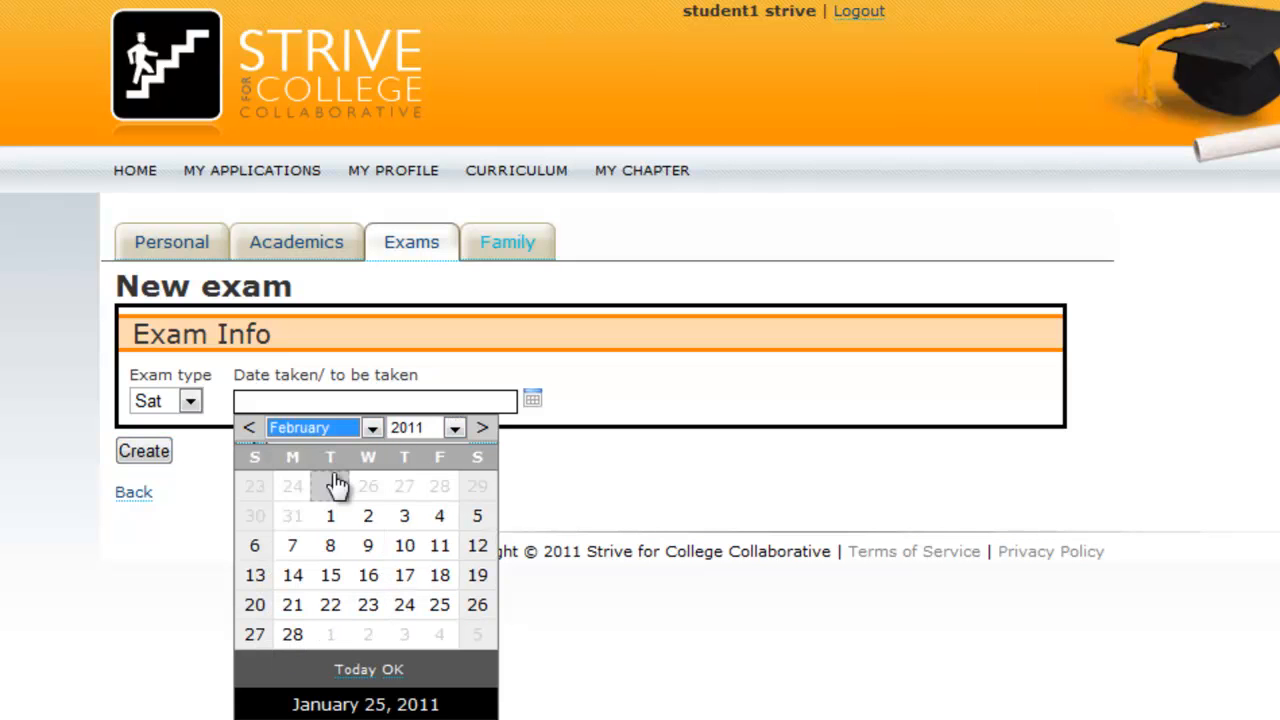
left_click(477, 575)
left_click(160, 455)
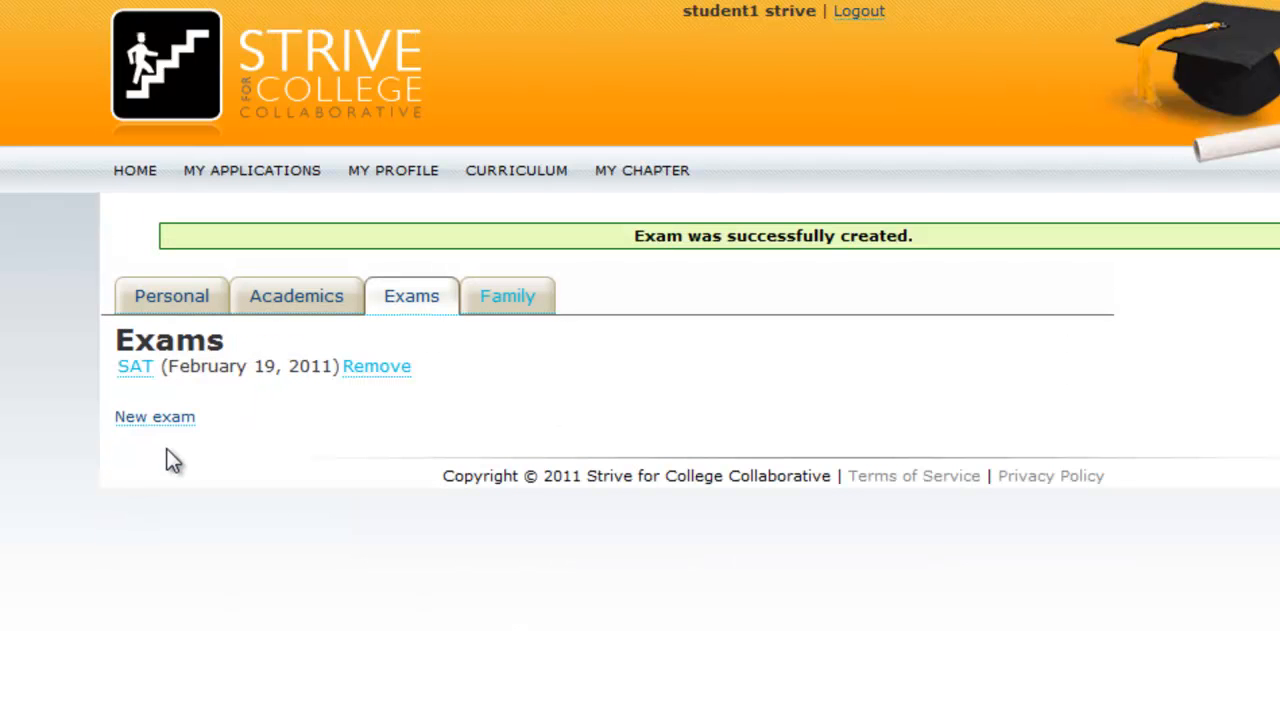
Record a Reading score of 700 on the SAT and go to the Family section
left_click(190, 416)
left_click(145, 368)
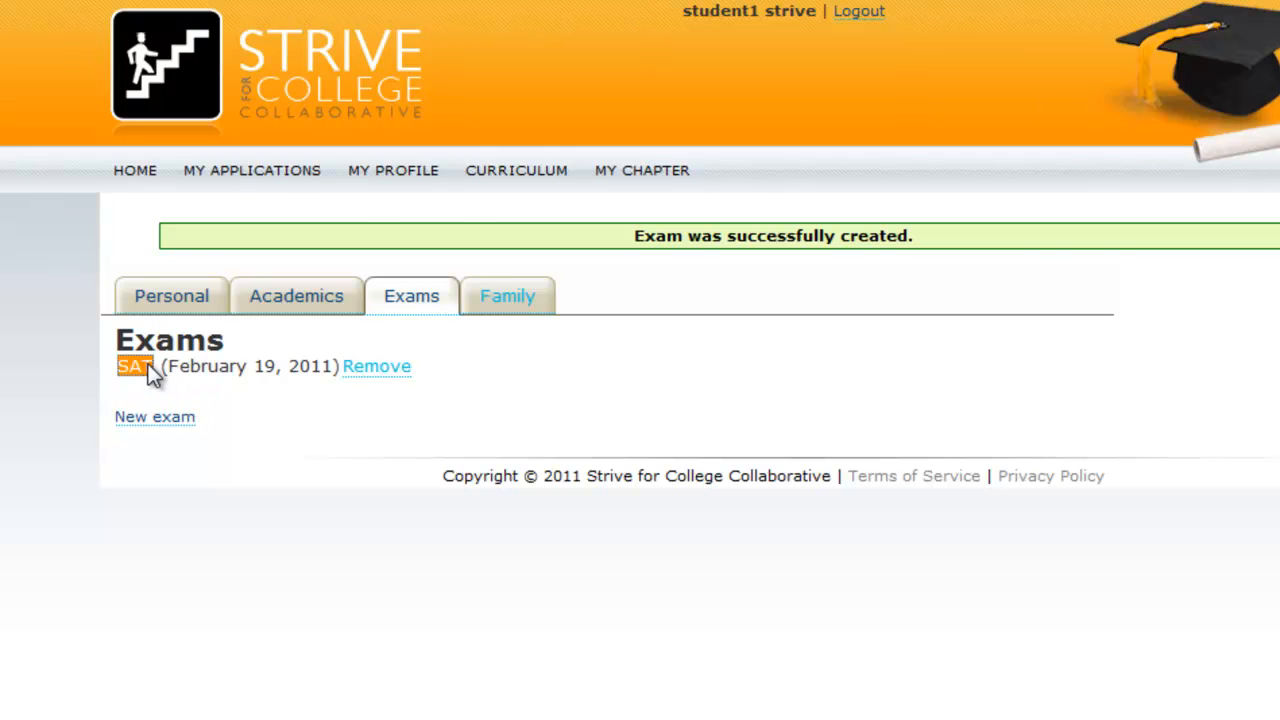
left_click(244, 496)
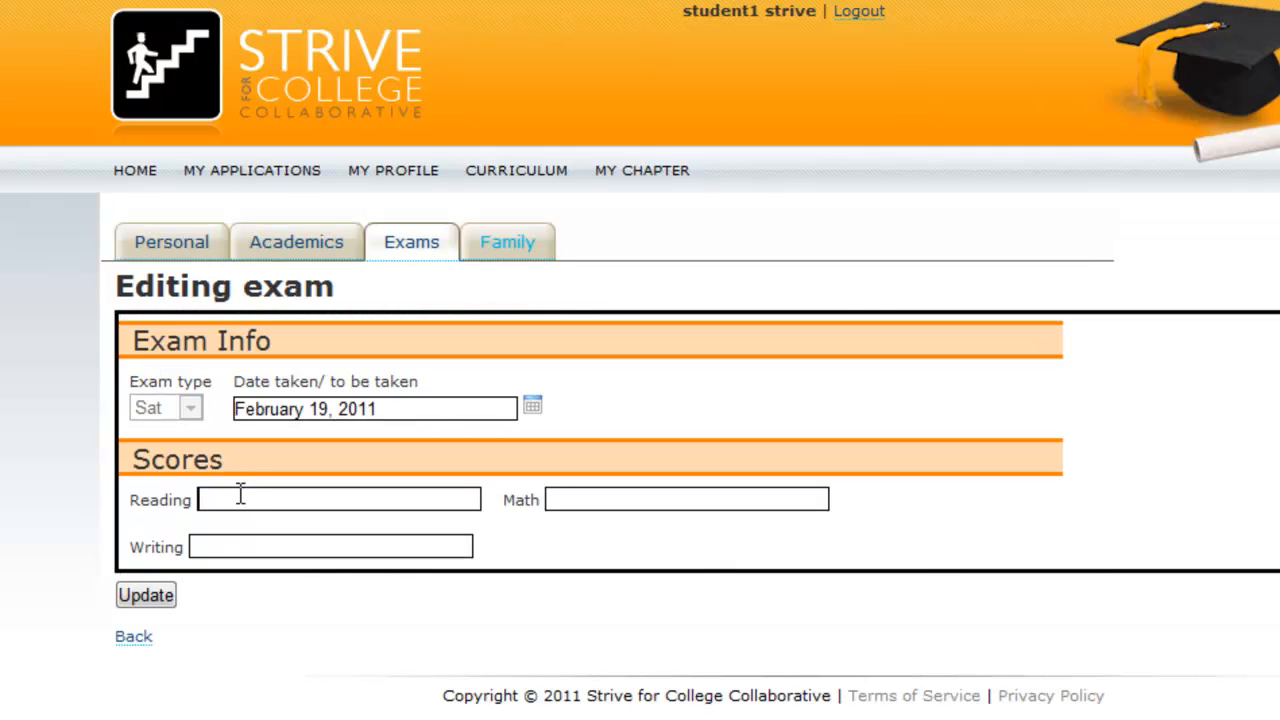
type("700")
key("Return")
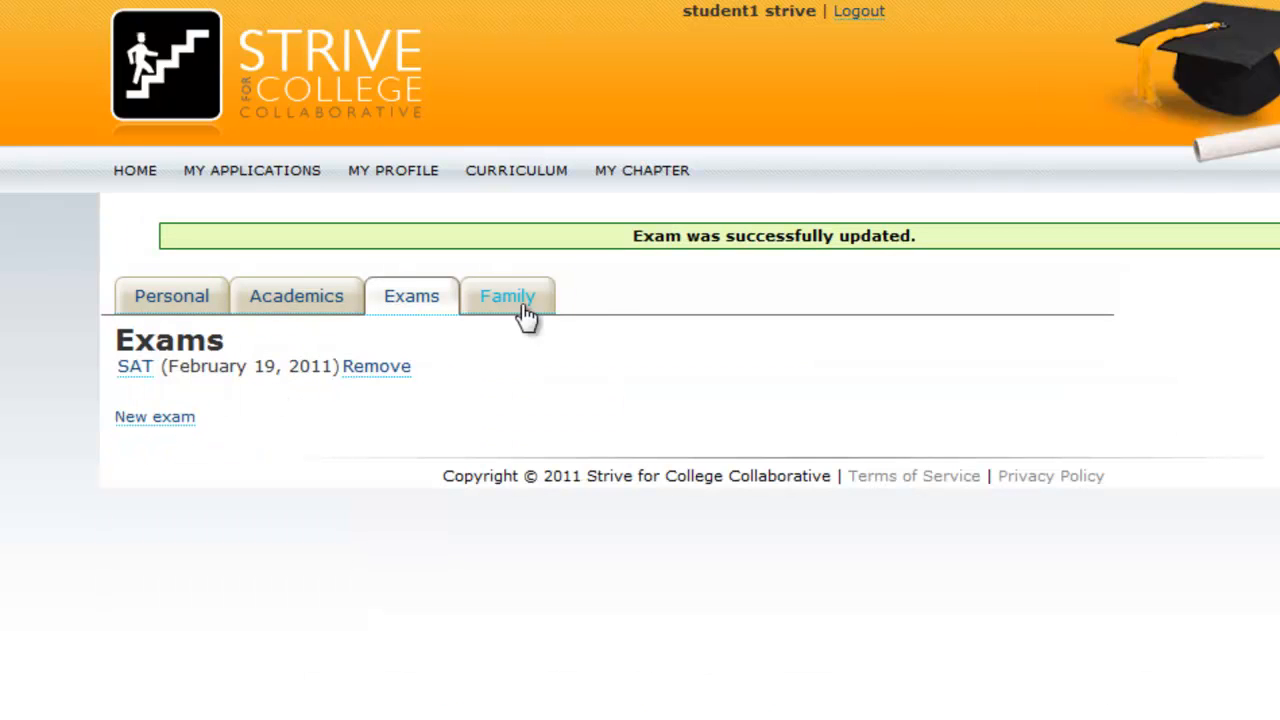
left_click(518, 301)
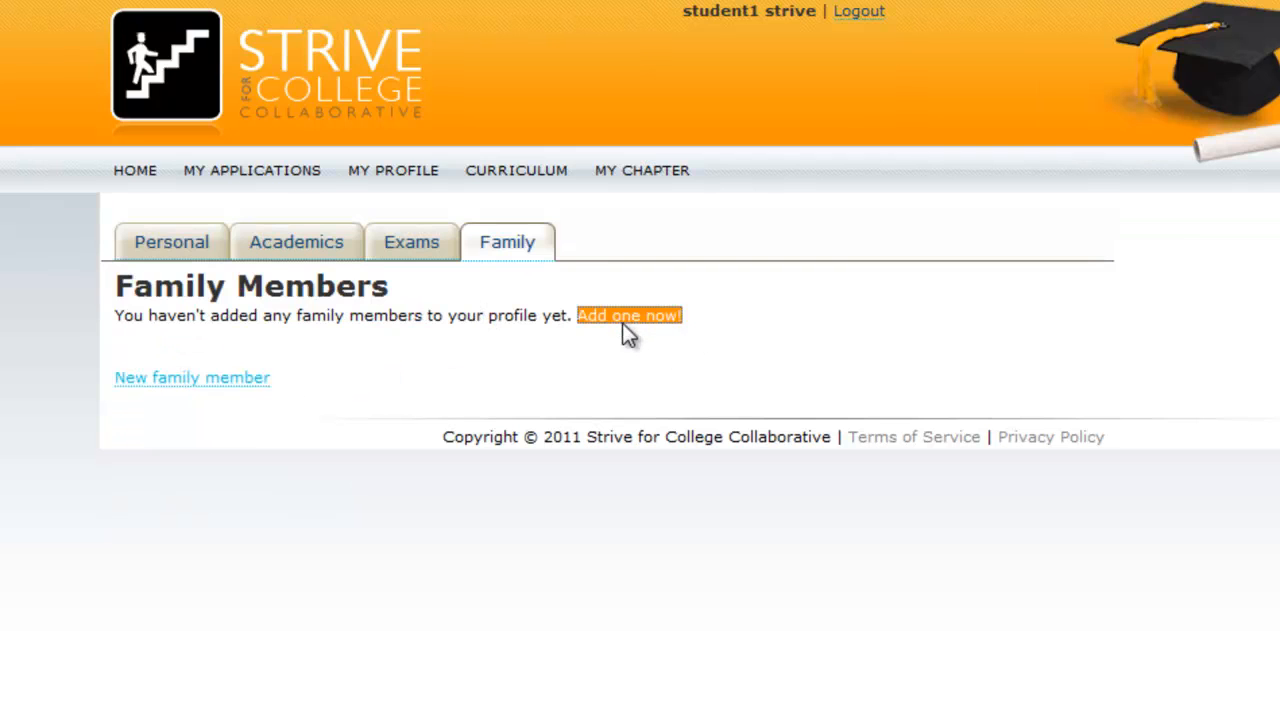
Add a Mother family member with her first name, save her, and return to the home page
left_click(622, 323)
left_click(131, 386)
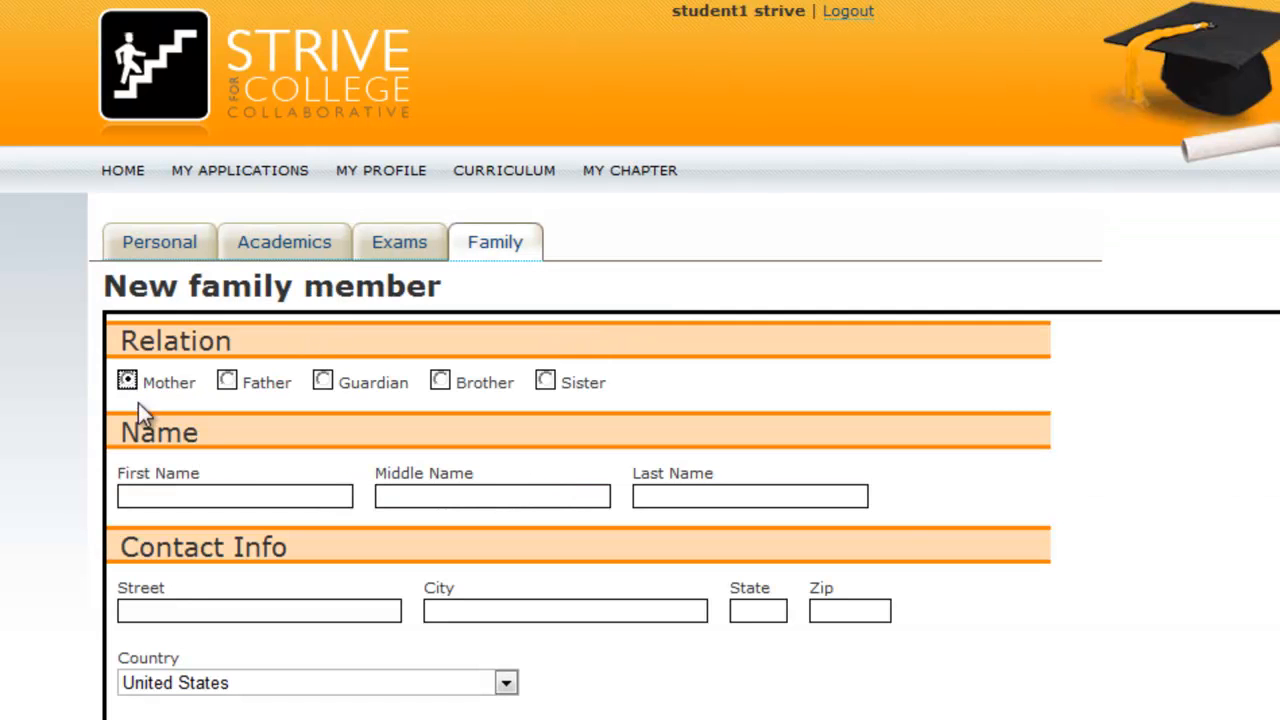
left_click(177, 500)
type("Mom")
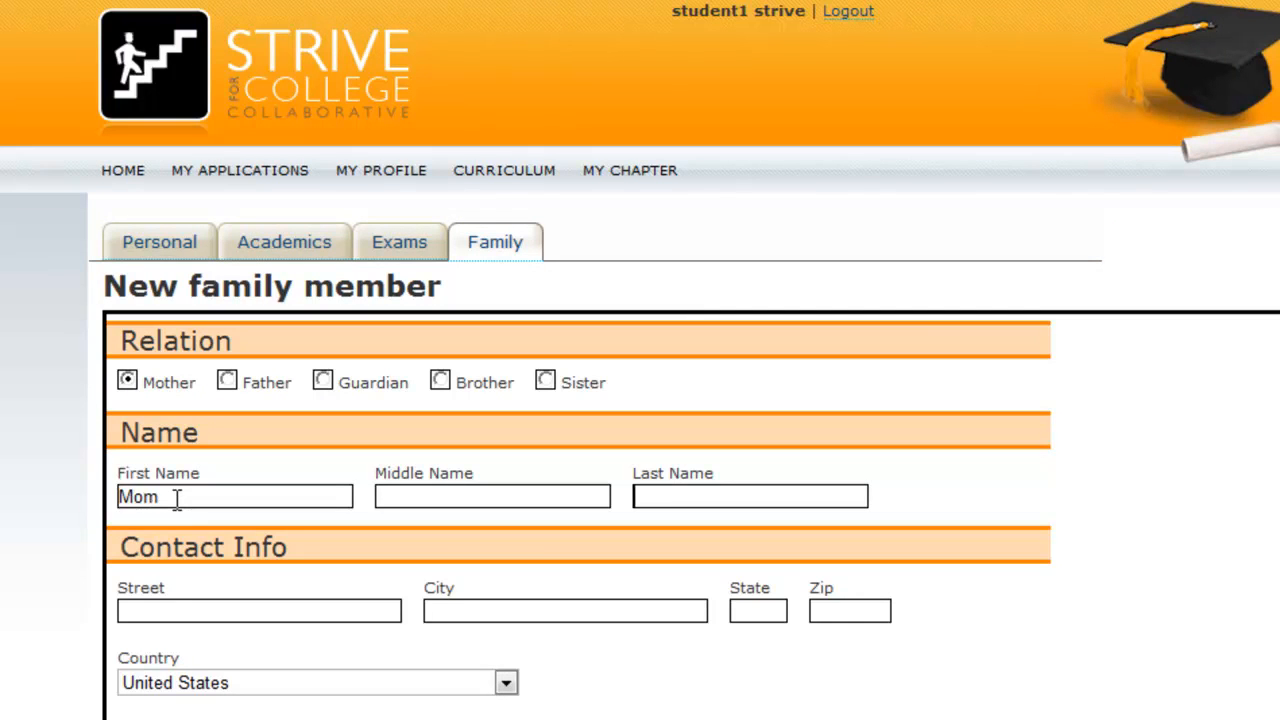
type("Strive")
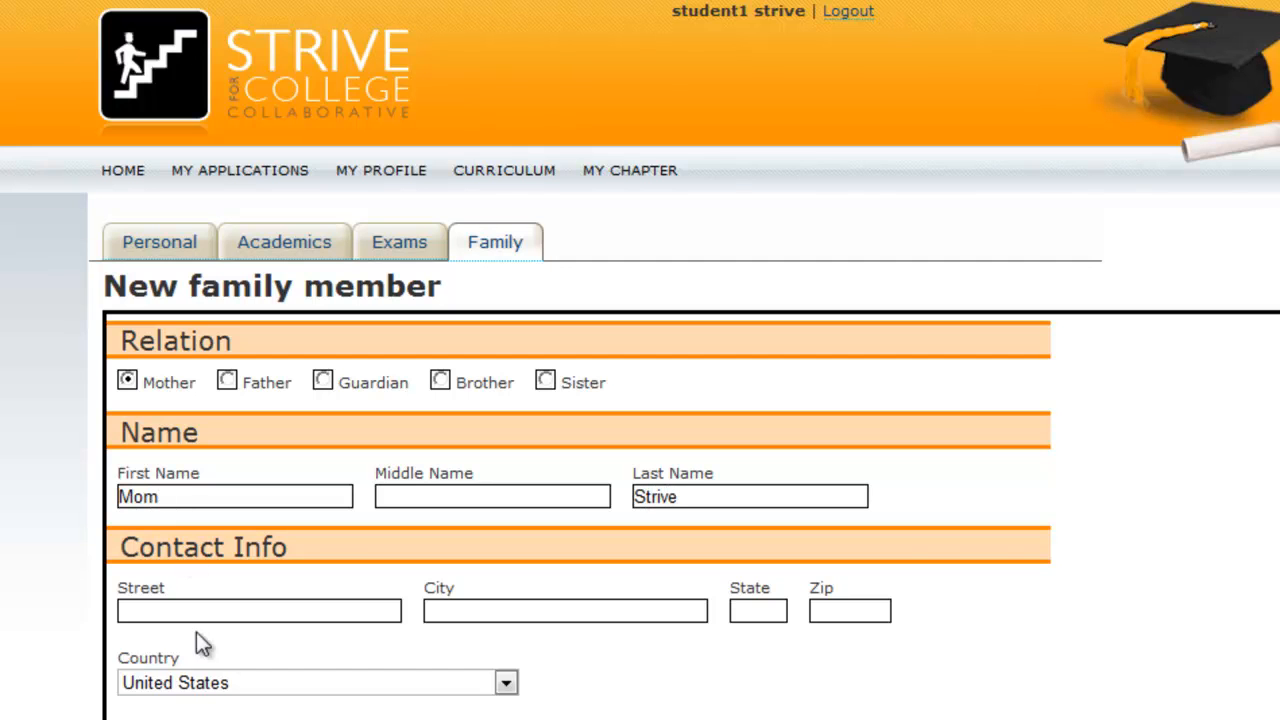
scroll(310, 640, "down", 3)
left_click(211, 416)
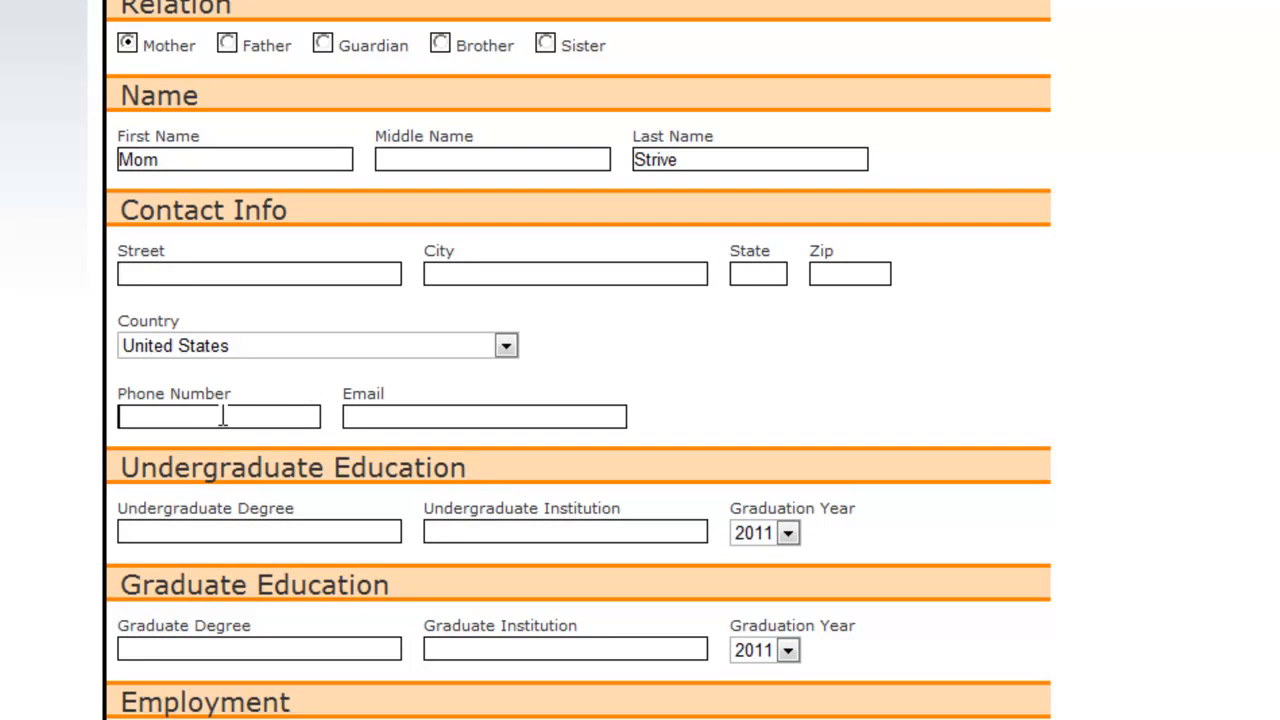
scroll(357, 449, "down", 2)
left_click(386, 326)
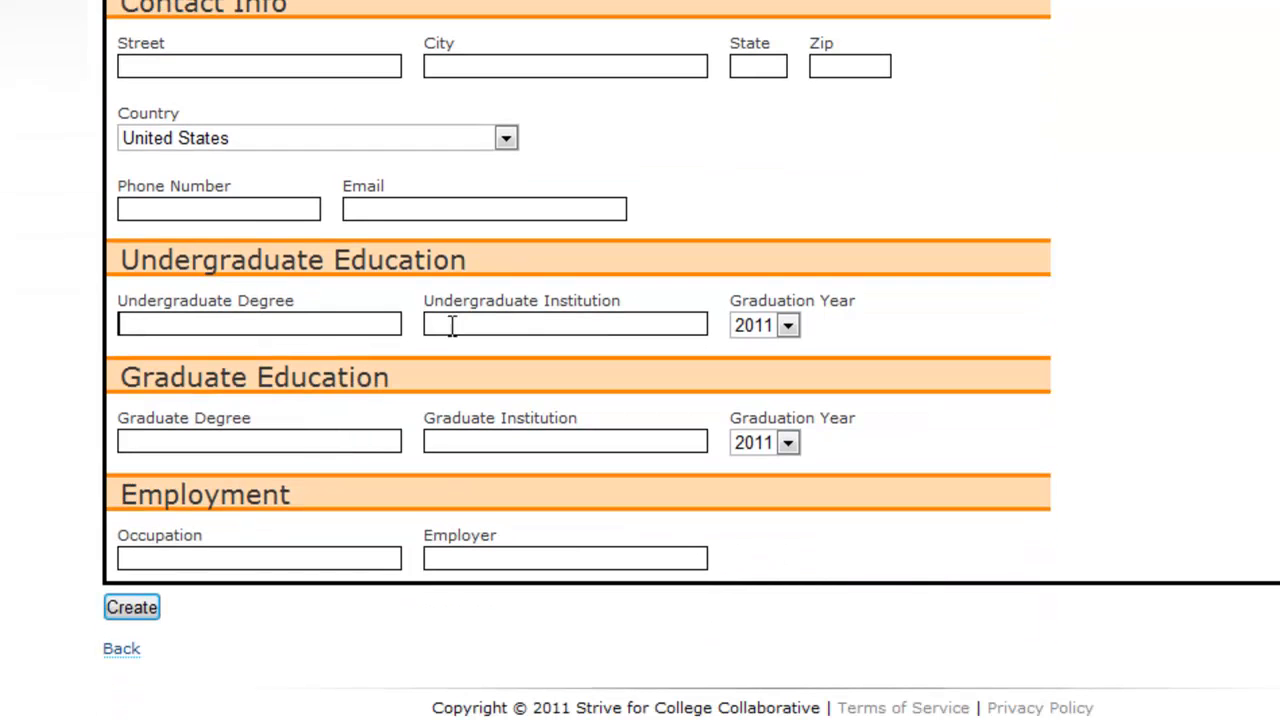
left_click(306, 441)
left_click(140, 612)
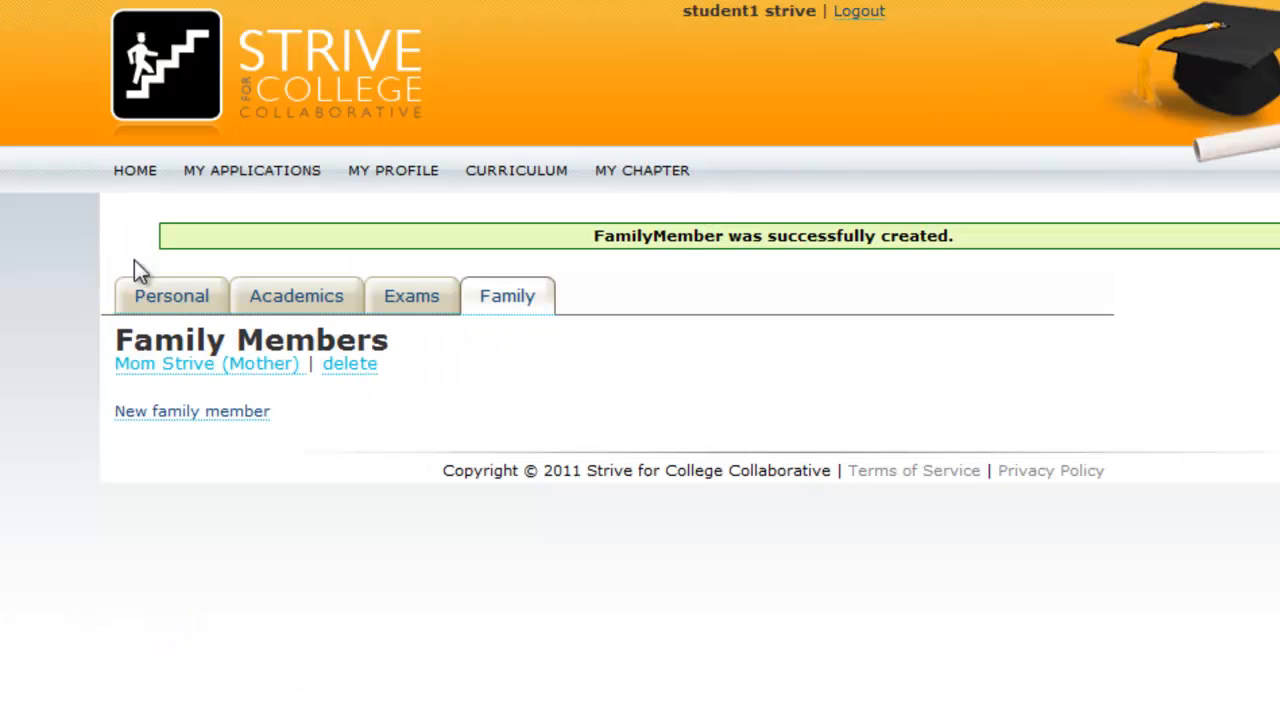
left_click(136, 176)
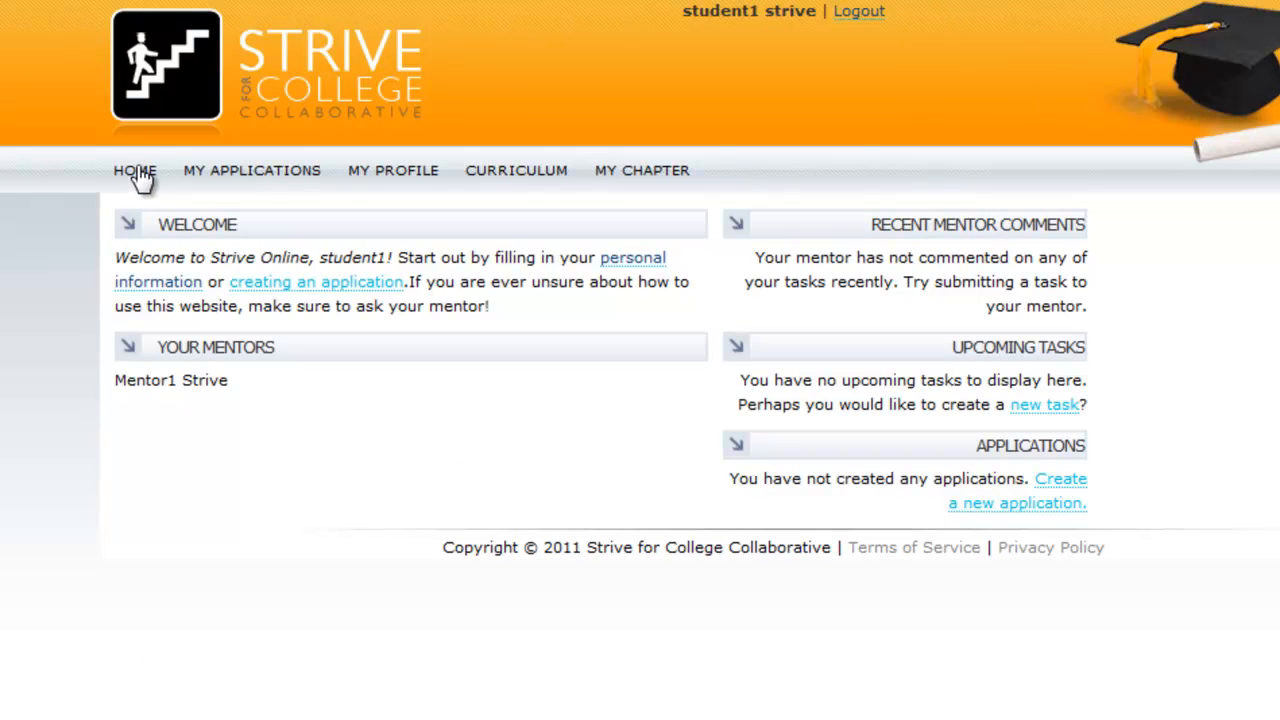
Create a Great School application with Regular decision, due December 31, 2011
left_click(297, 284)
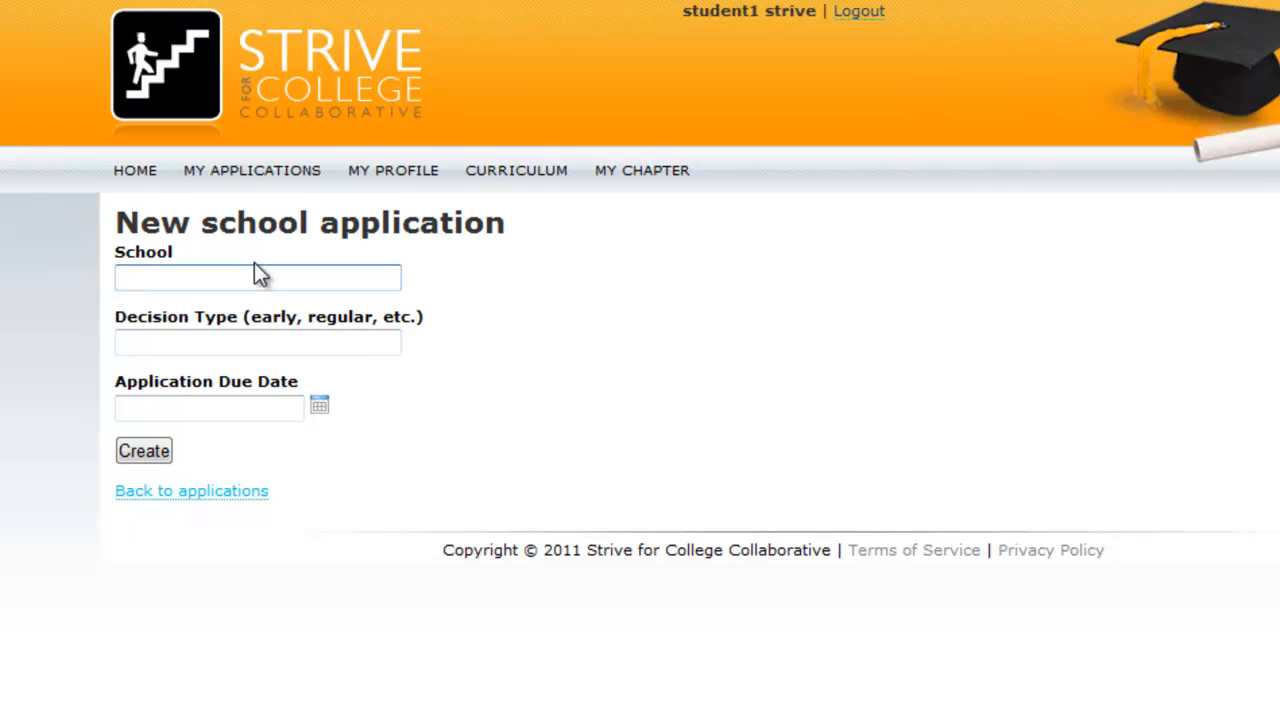
type("Great School")
key("Tab")
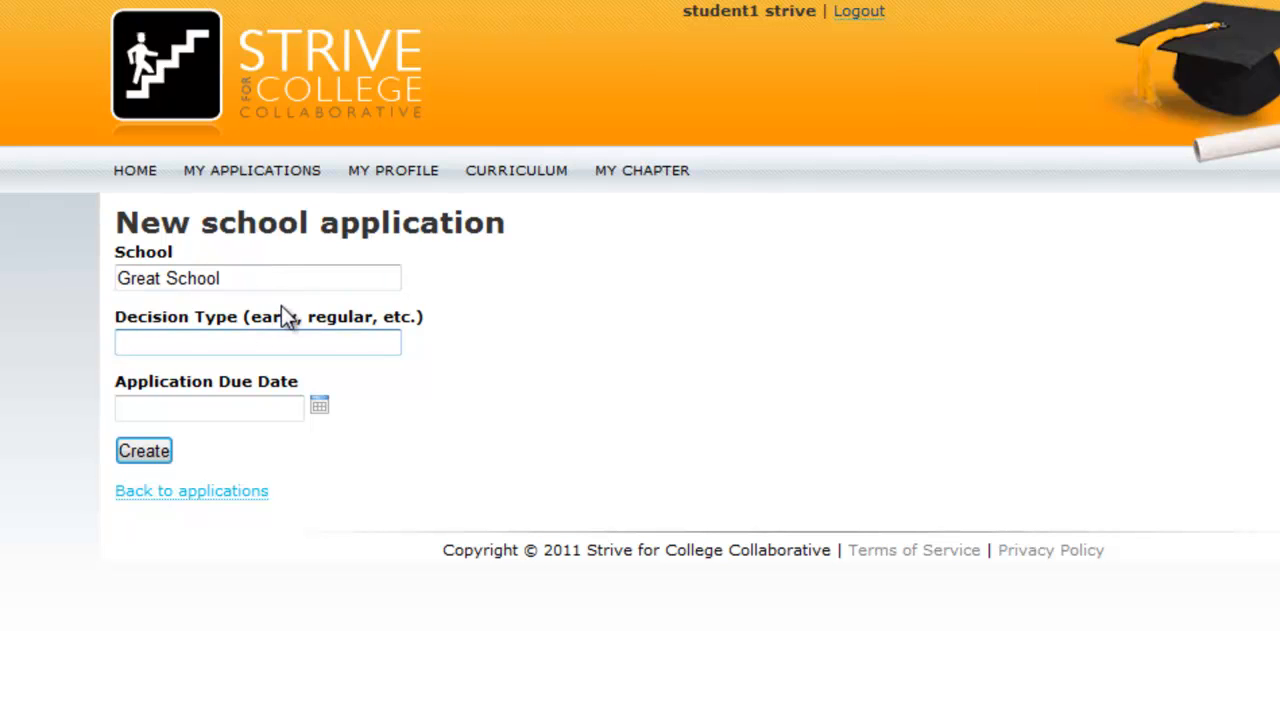
left_click(230, 277)
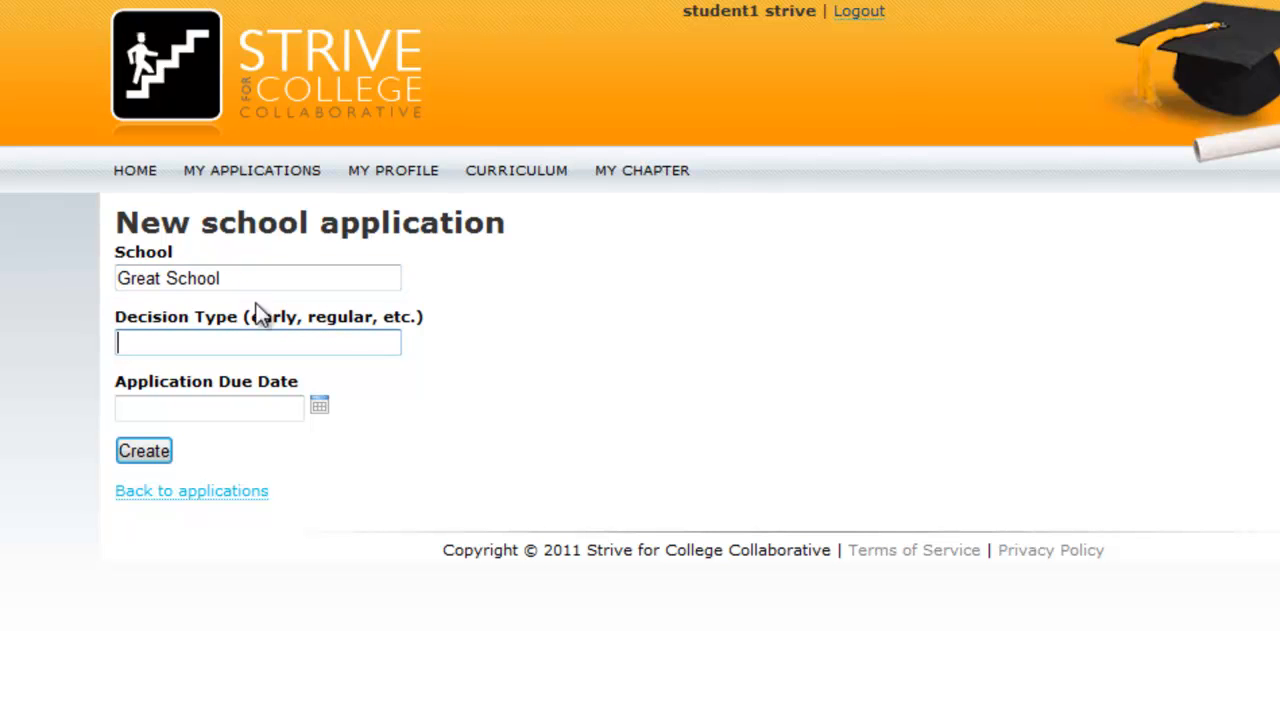
type("Regular")
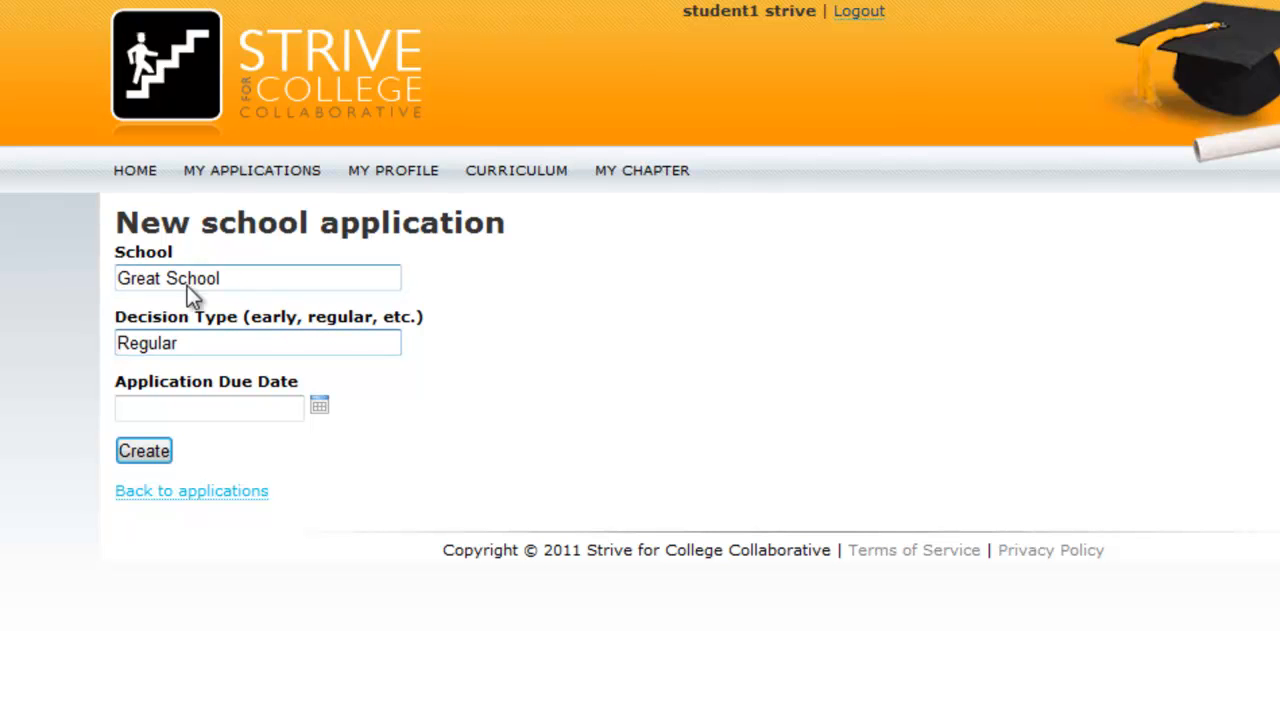
left_click(321, 408)
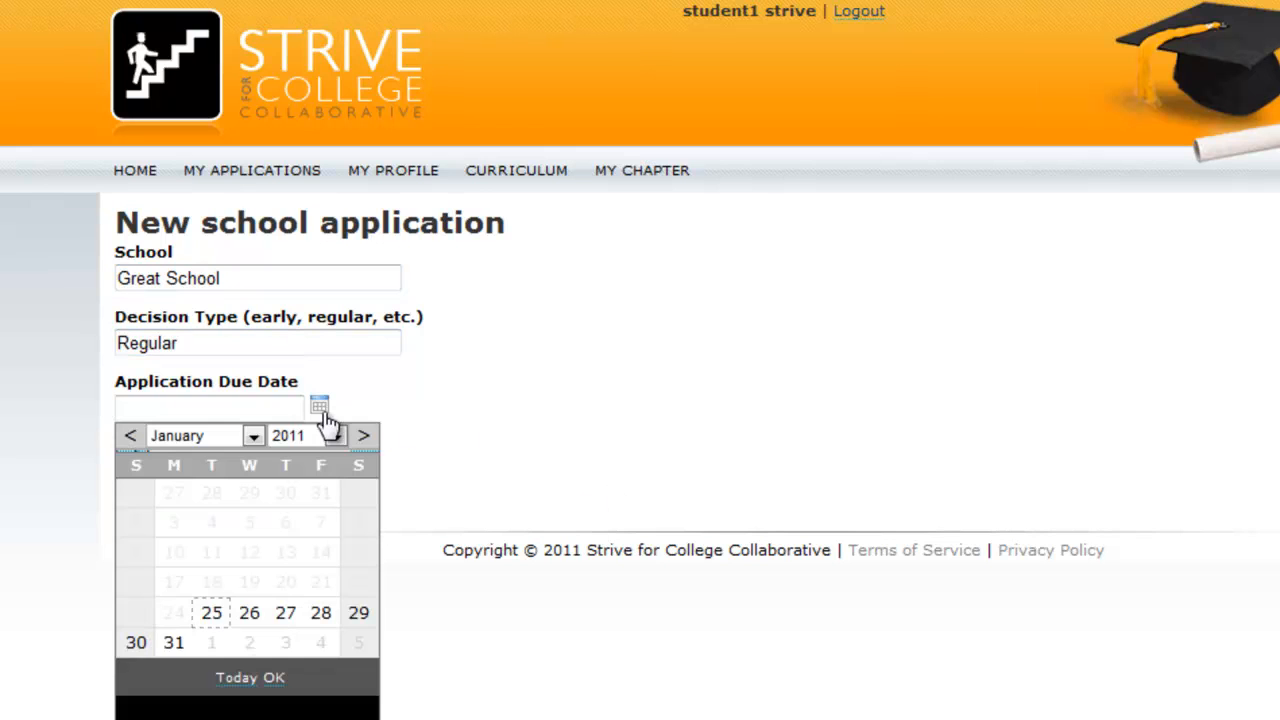
left_click(225, 437)
left_click(185, 665)
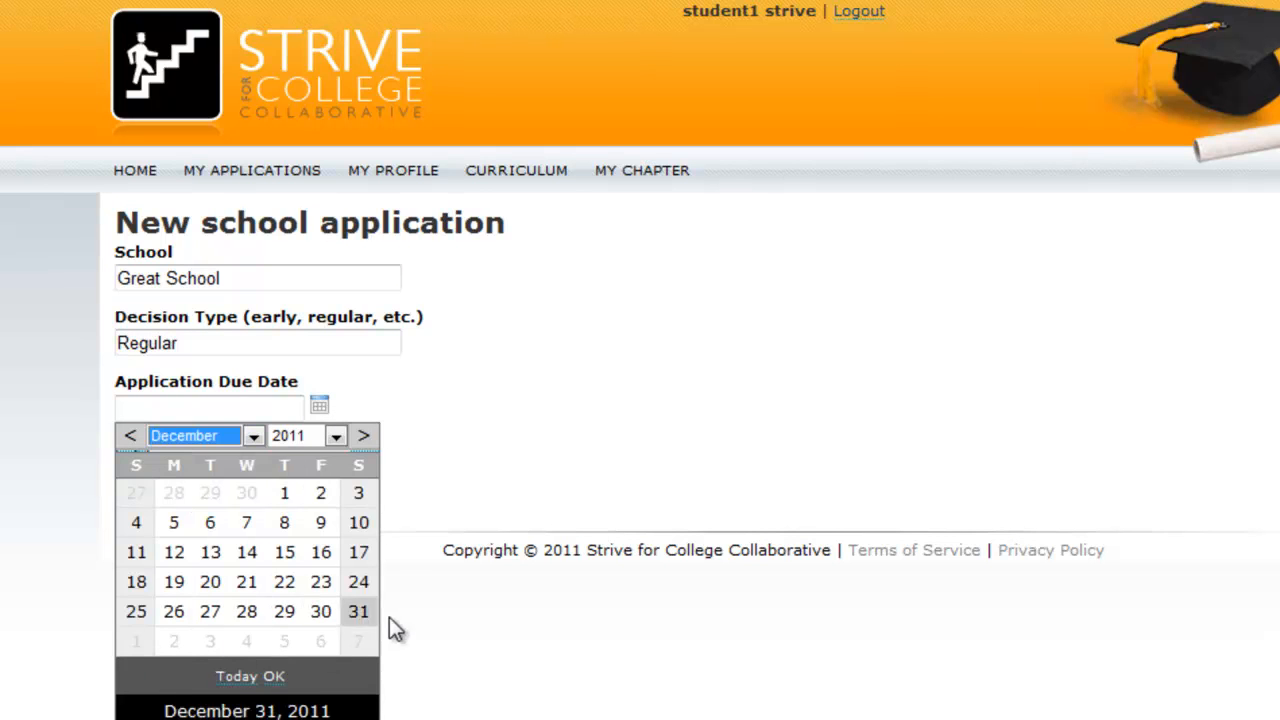
left_click(357, 612)
left_click(155, 455)
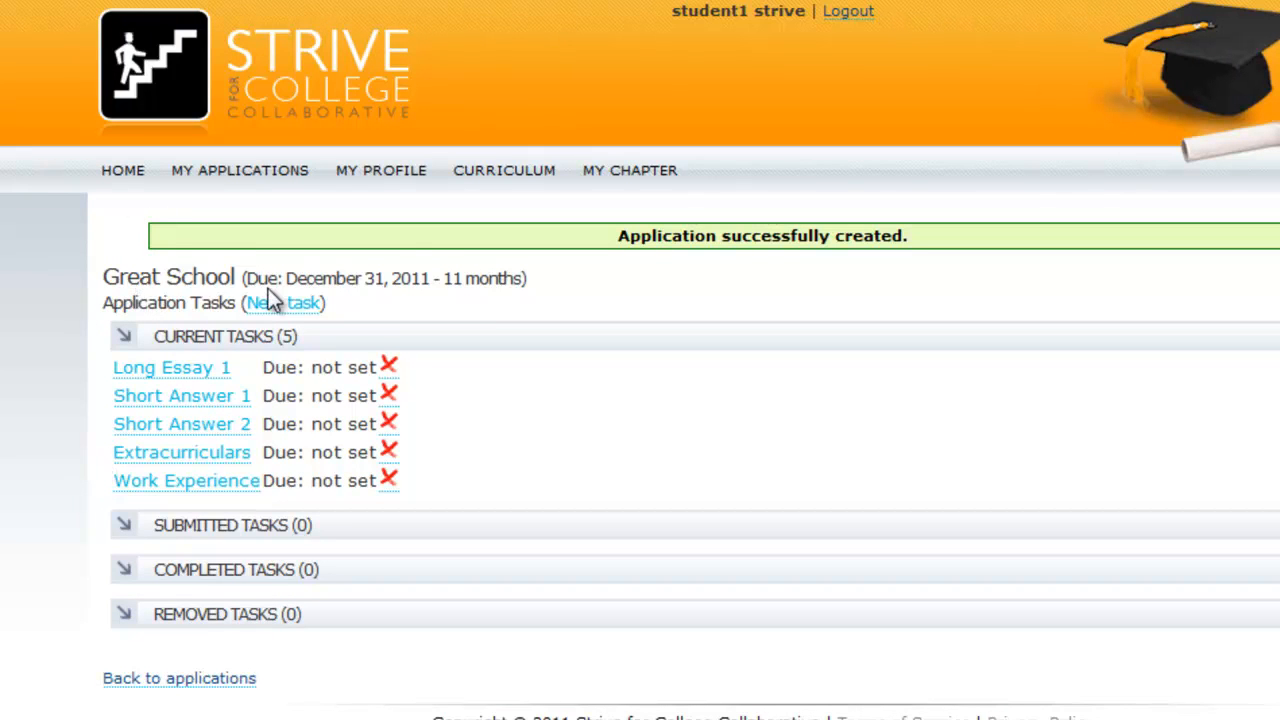
Highlight each of the five default tasks listed for the new application to review them
scroll(230, 305, "down", 1)
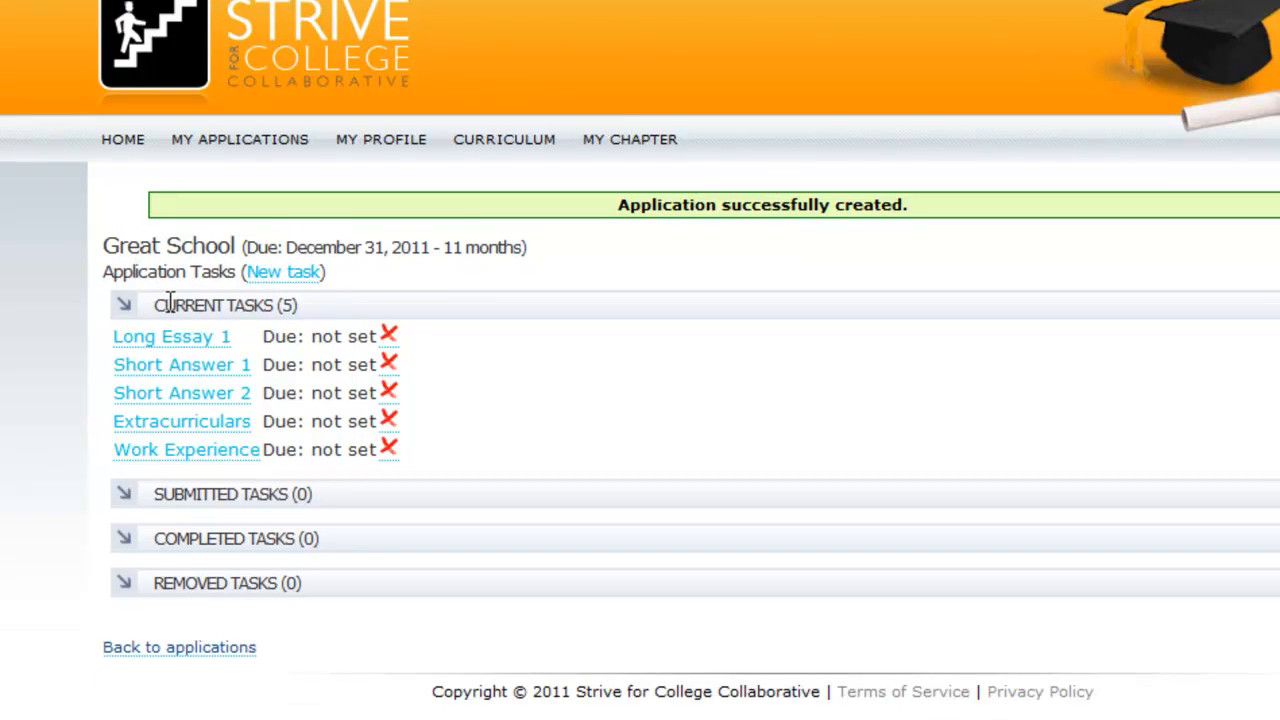
left_click_drag(160, 305, 320, 309)
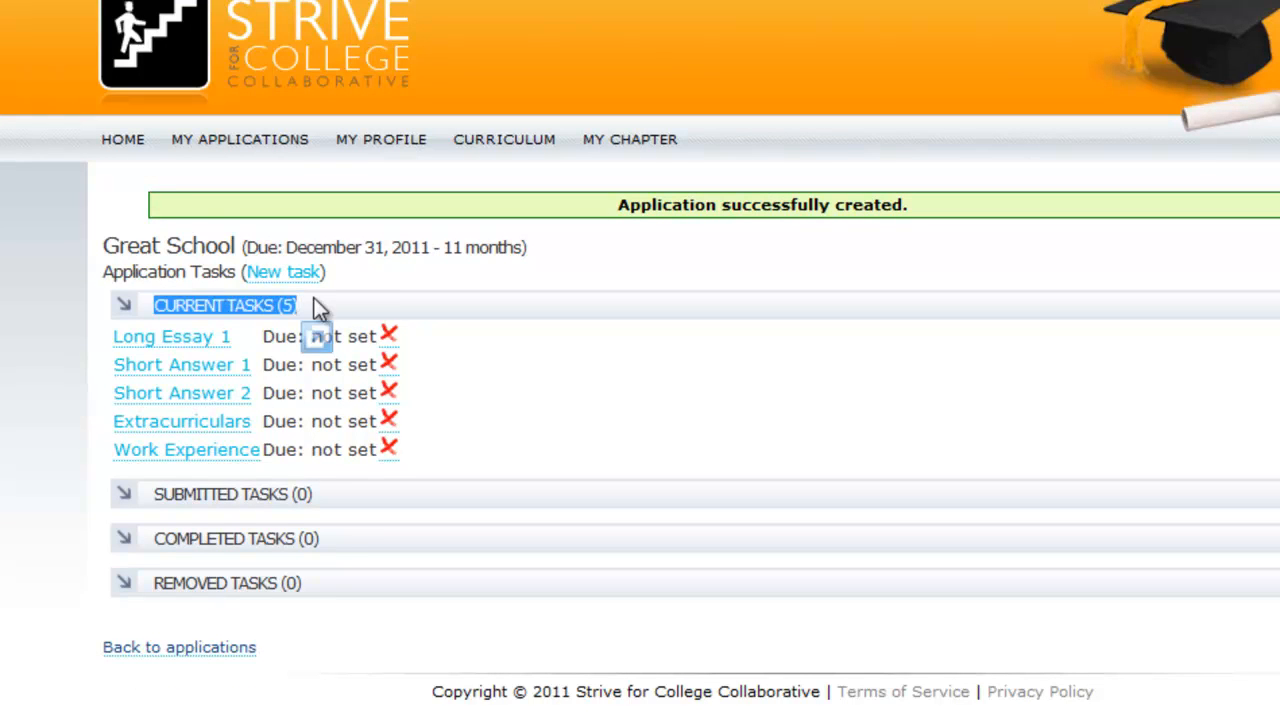
left_click(306, 313)
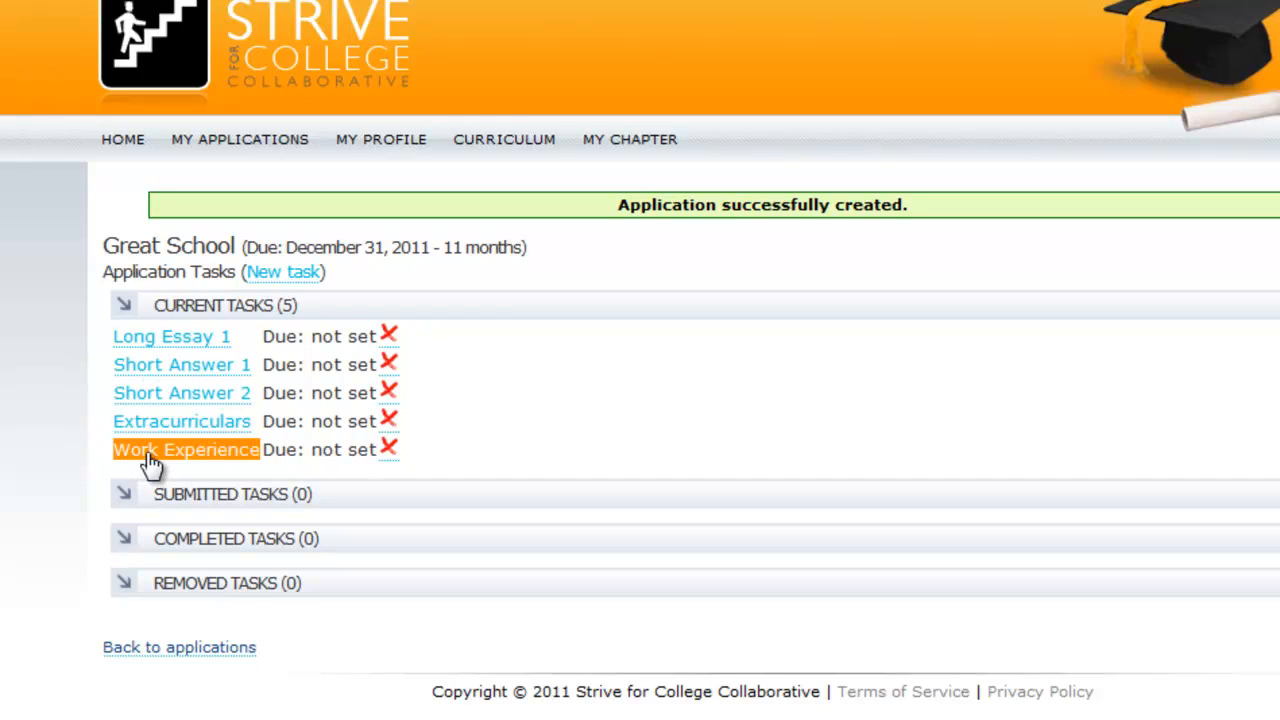
left_click_drag(284, 336, 335, 449)
left_click(332, 447)
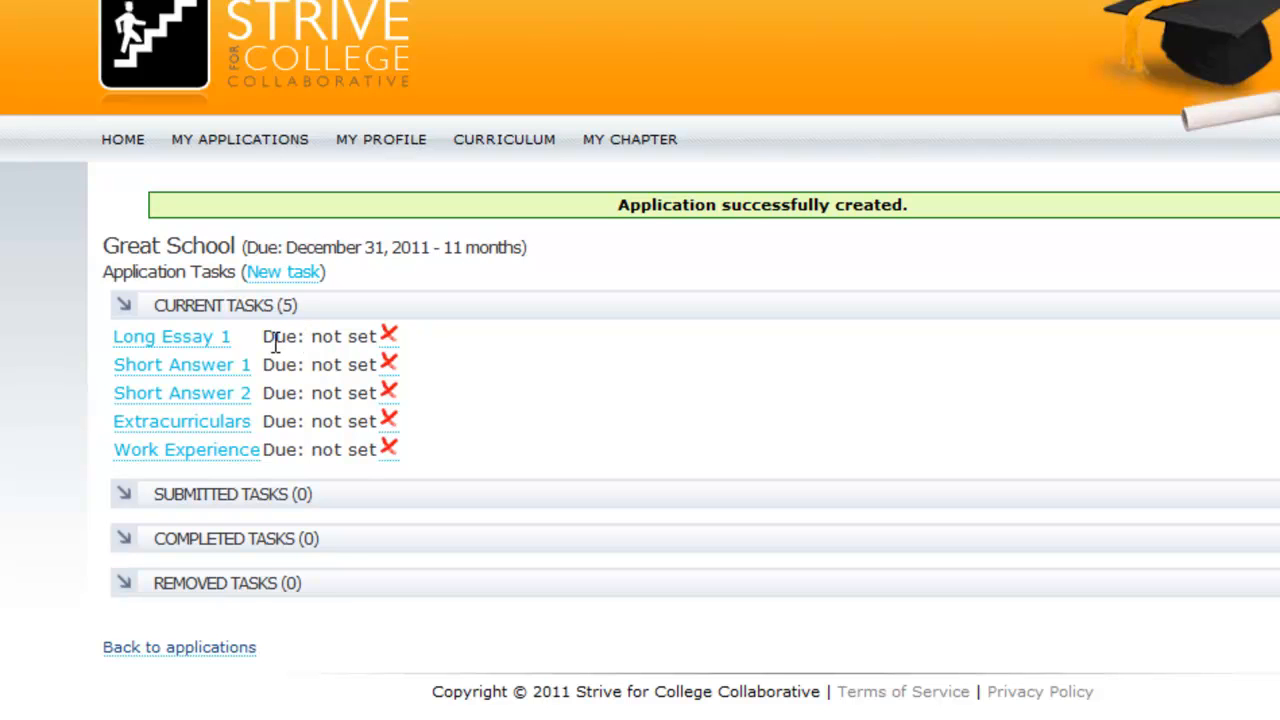
left_click_drag(160, 492, 287, 505)
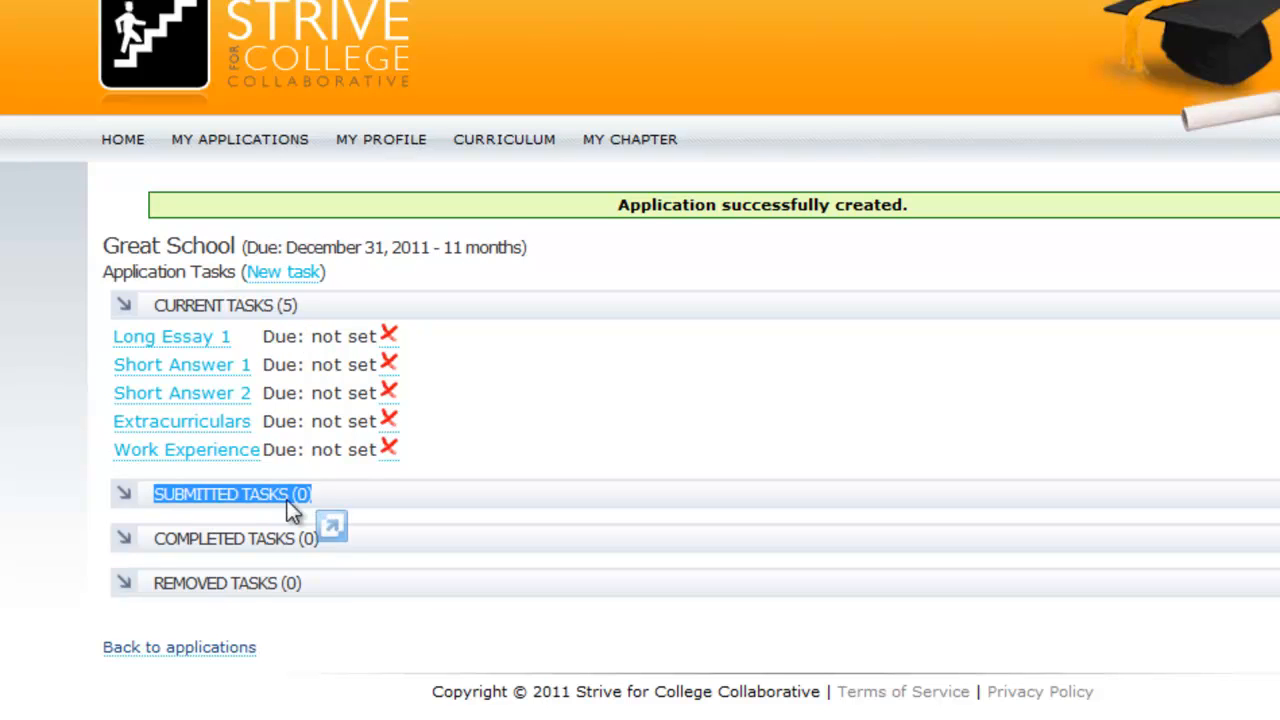
left_click(180, 492)
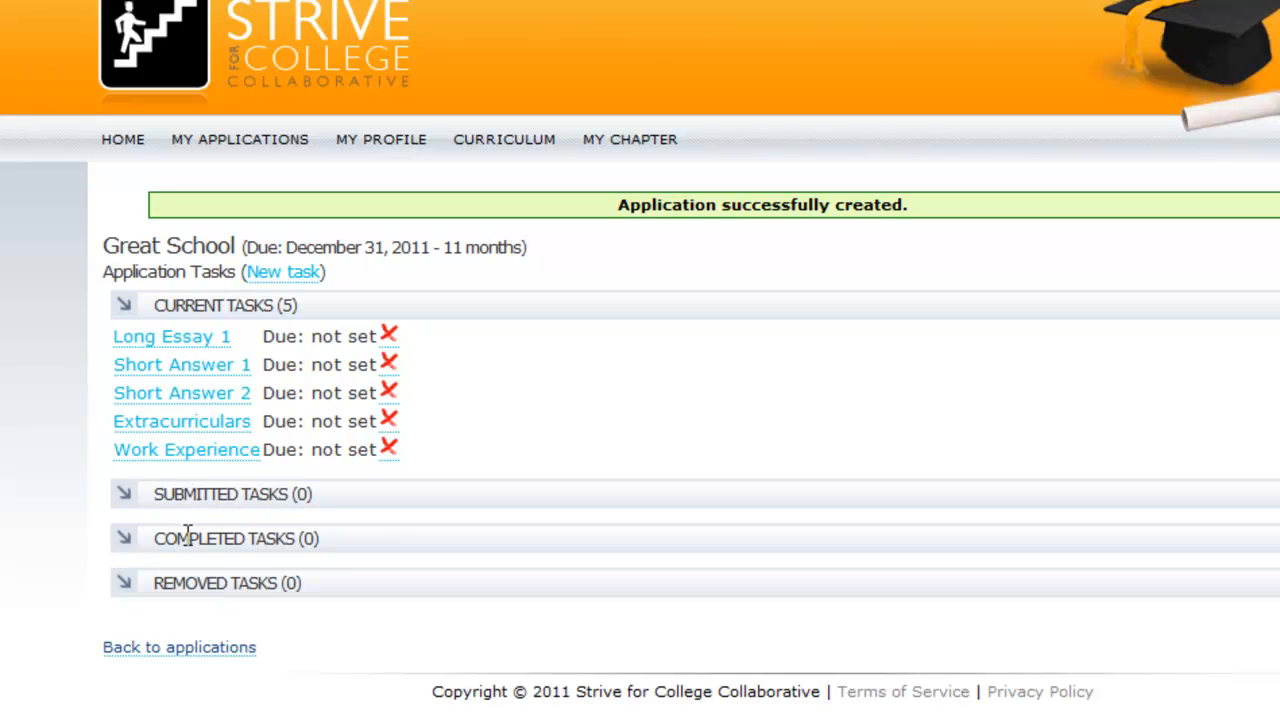
left_click_drag(172, 537, 275, 525)
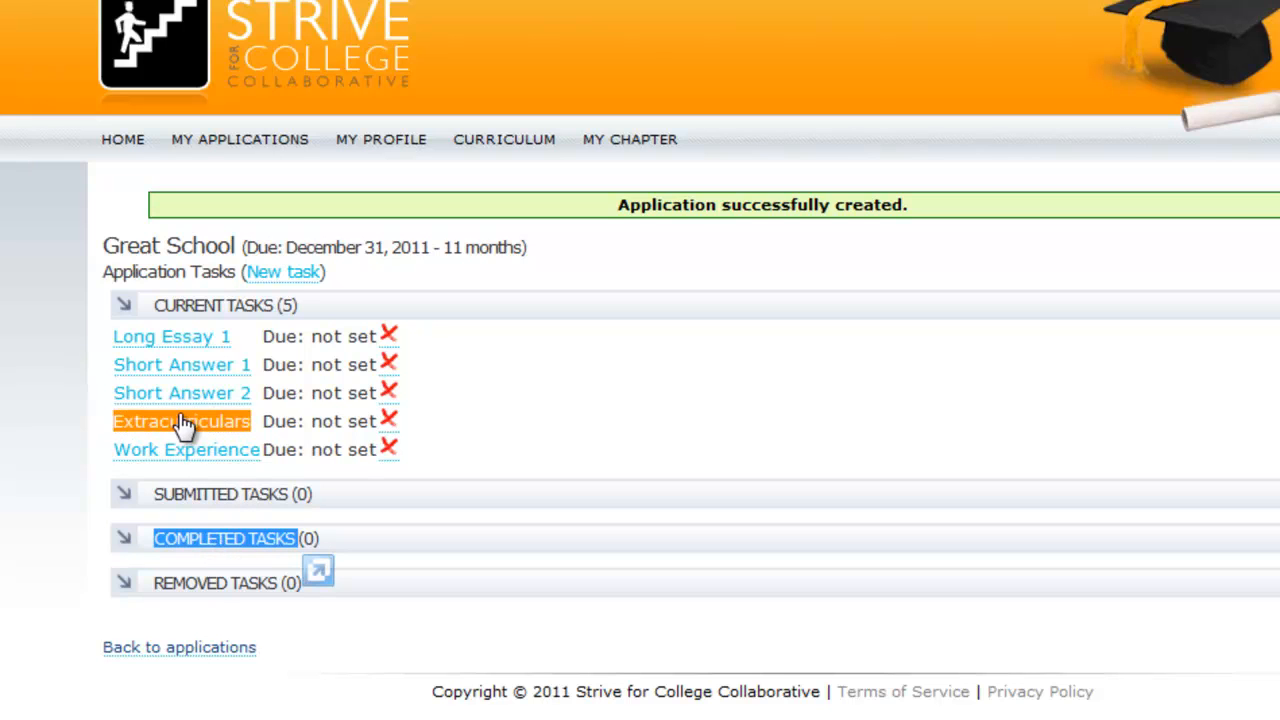
left_click(197, 540)
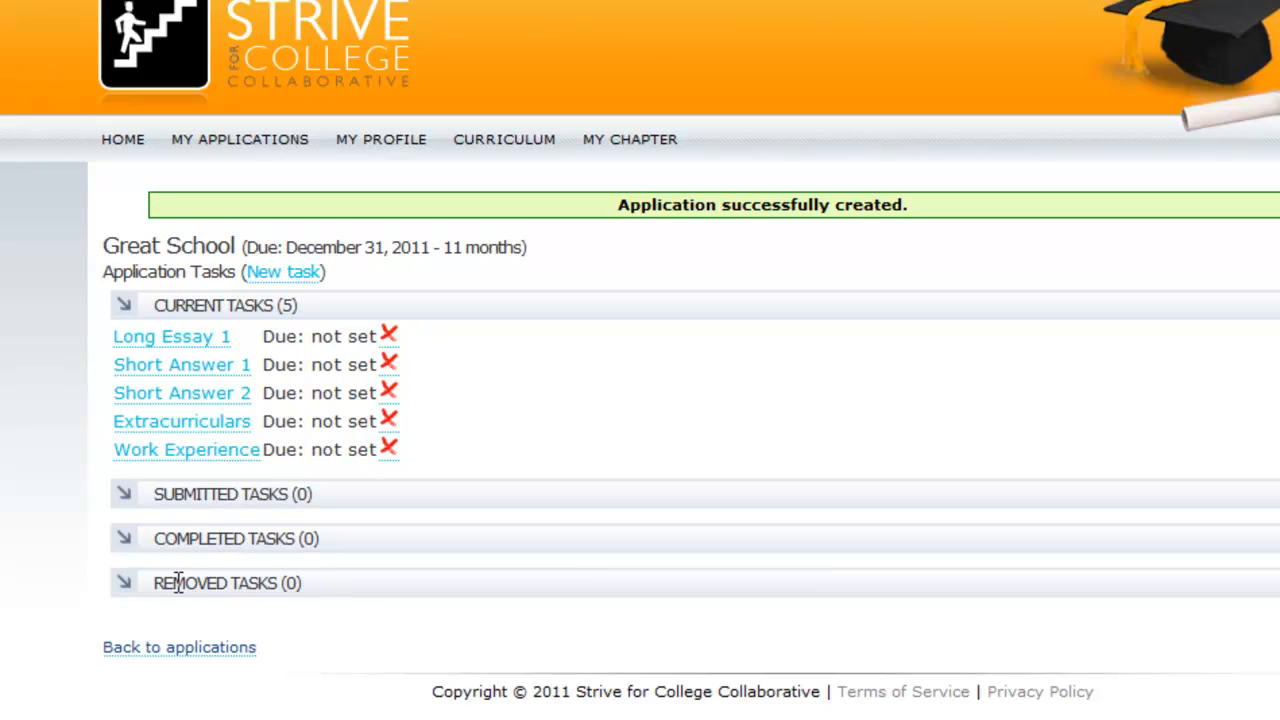
left_click_drag(177, 583, 288, 585)
left_click(243, 584)
Remove the Short Answer 2 task and confirm the removal
left_click(390, 394)
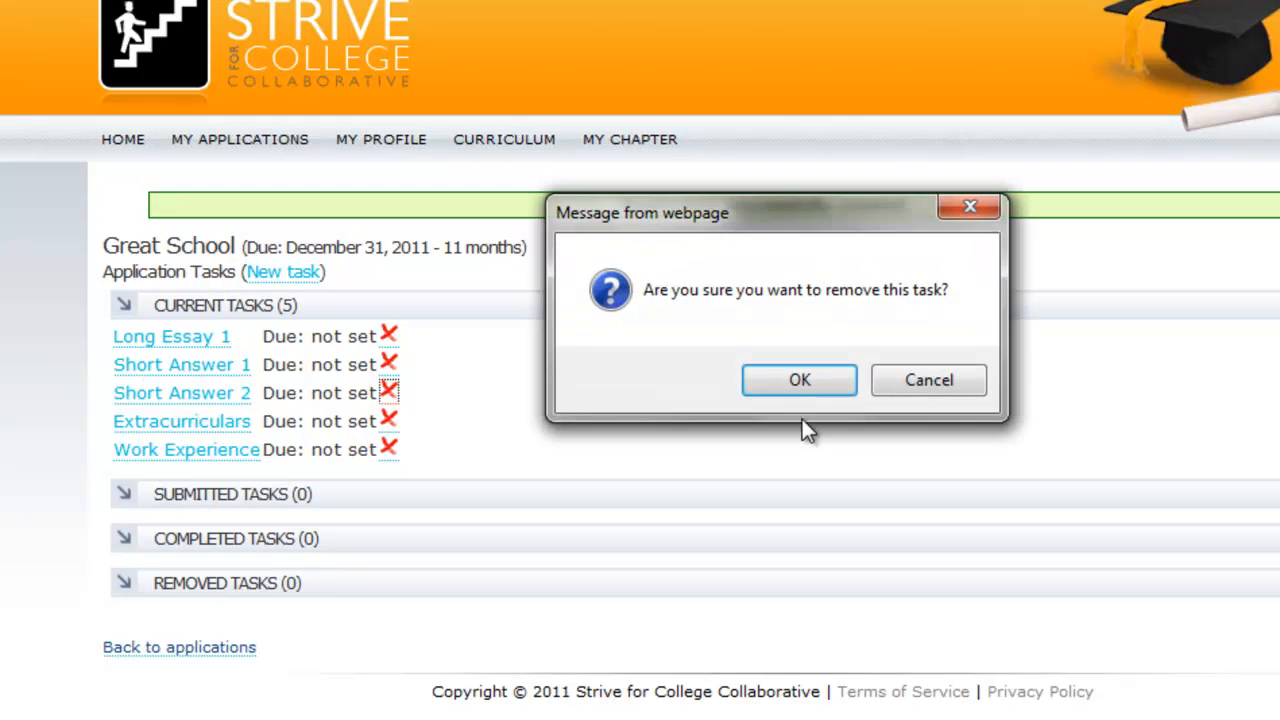
left_click(806, 385)
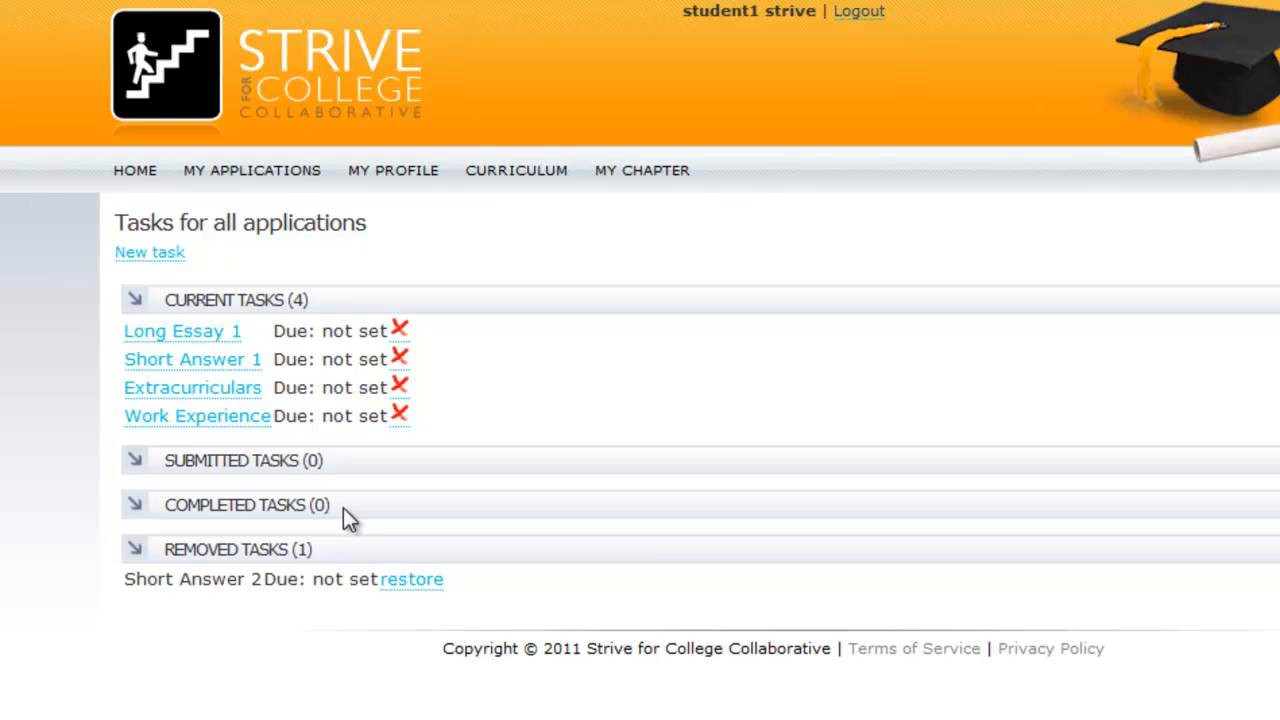
In Long Essay 1, change the prompt to 'Why Great School' and write 'Because this school is great.'
left_click(180, 335)
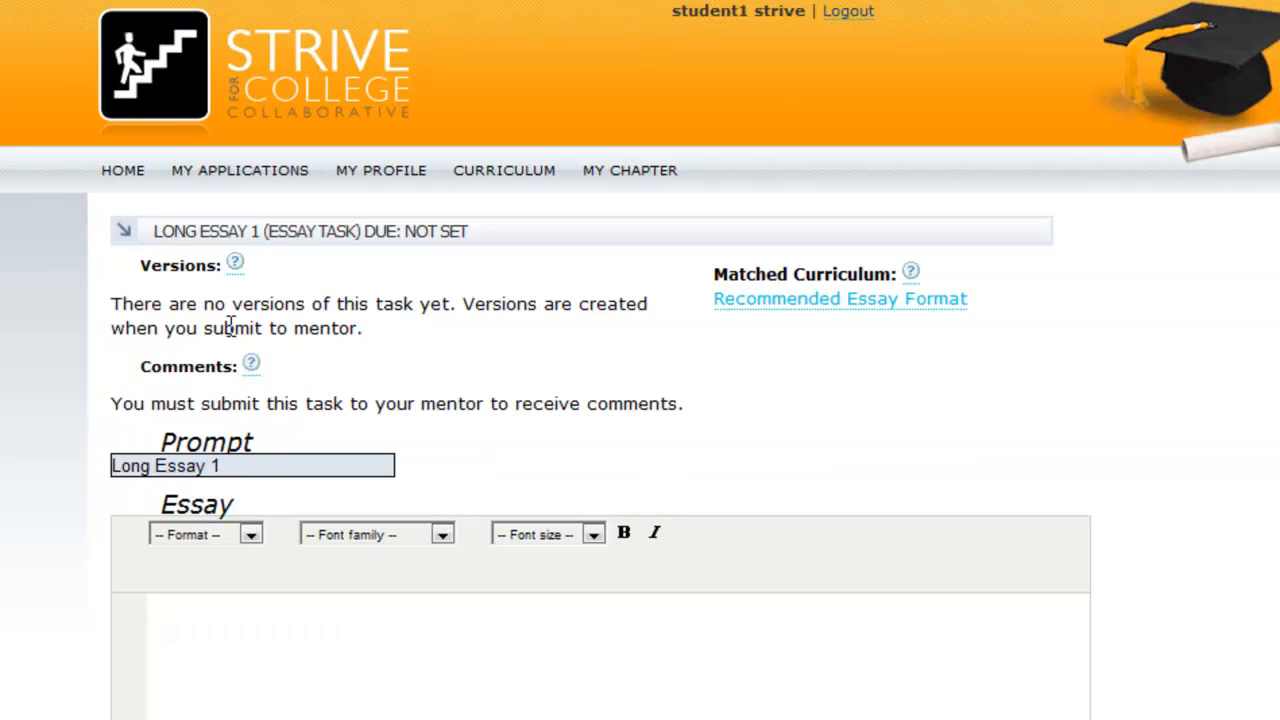
scroll(301, 370, "down", 2)
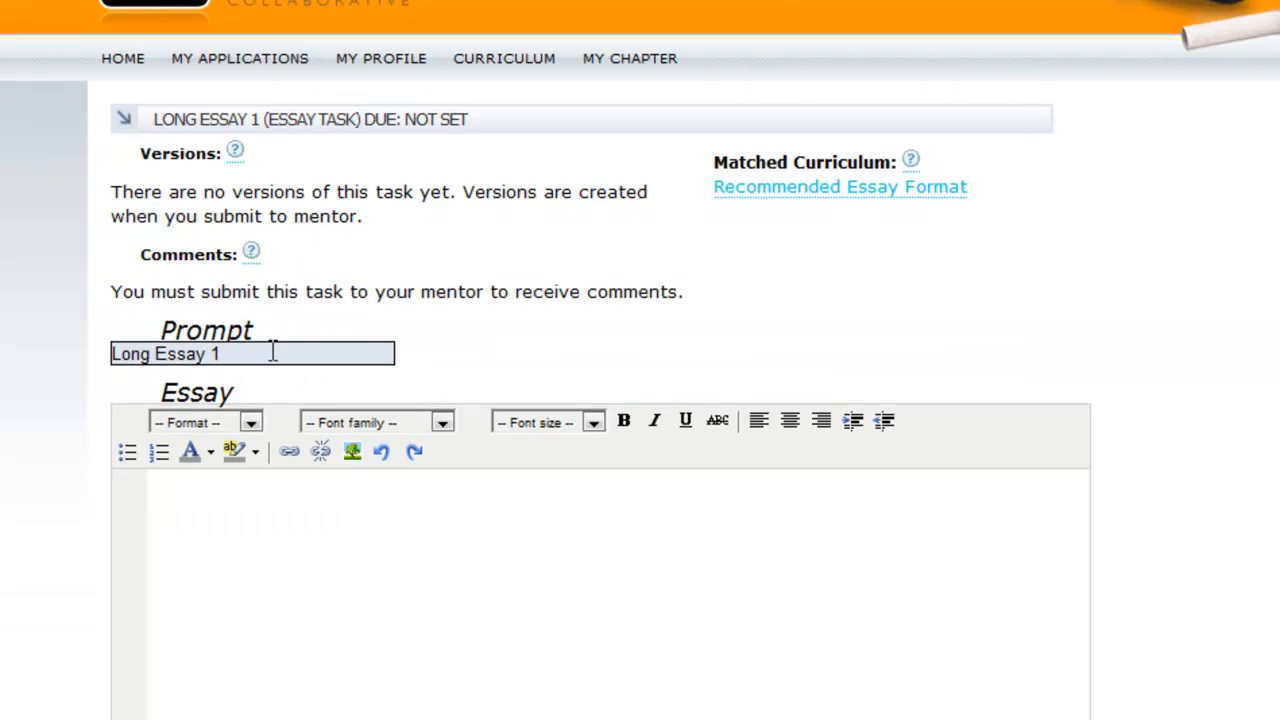
left_click_drag(274, 350, 52, 354)
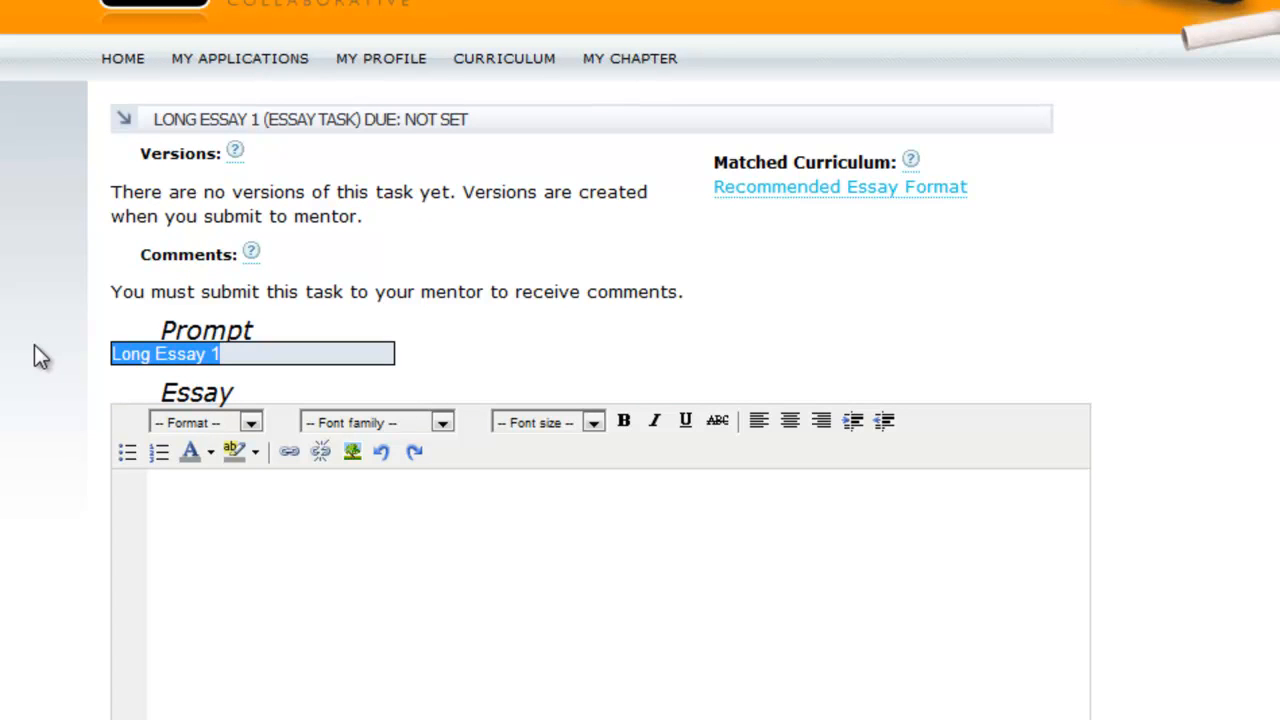
type("Why Great School")
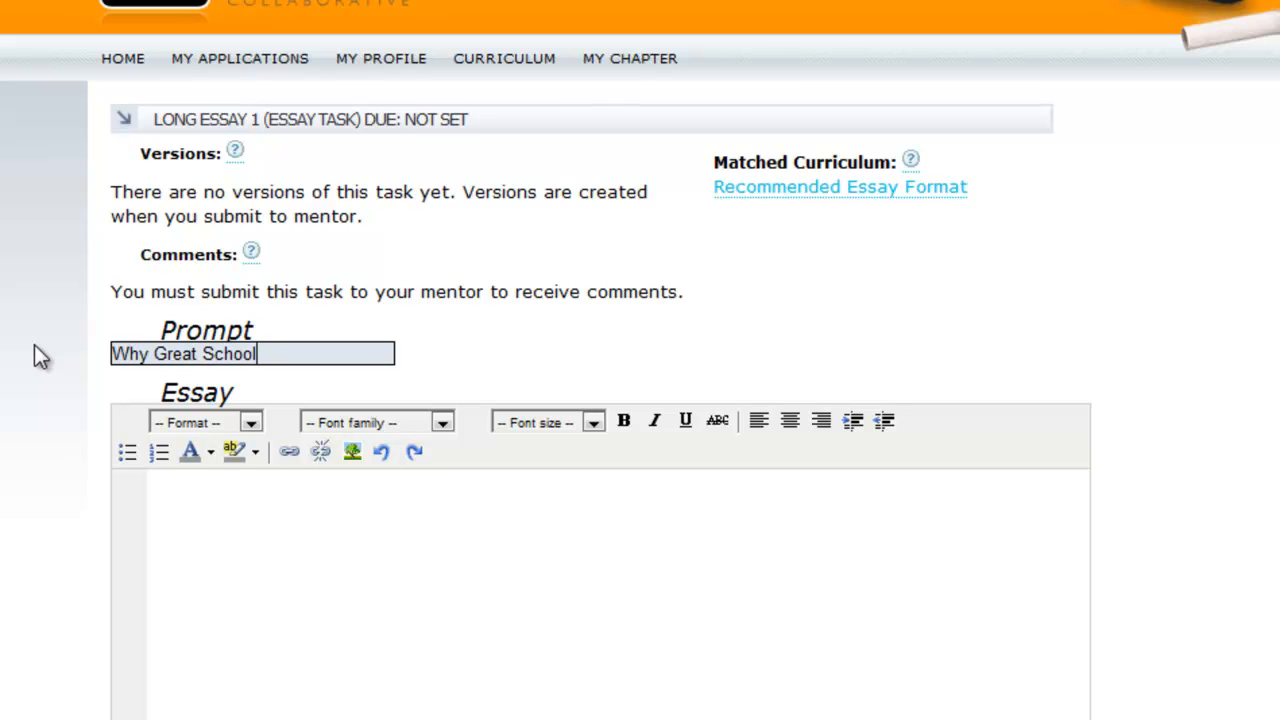
left_click(303, 606)
type("Because this school is great.")
Paste a question for the mentor, submit the essay to the mentor, and return to the application
scroll(322, 552, "down", 3)
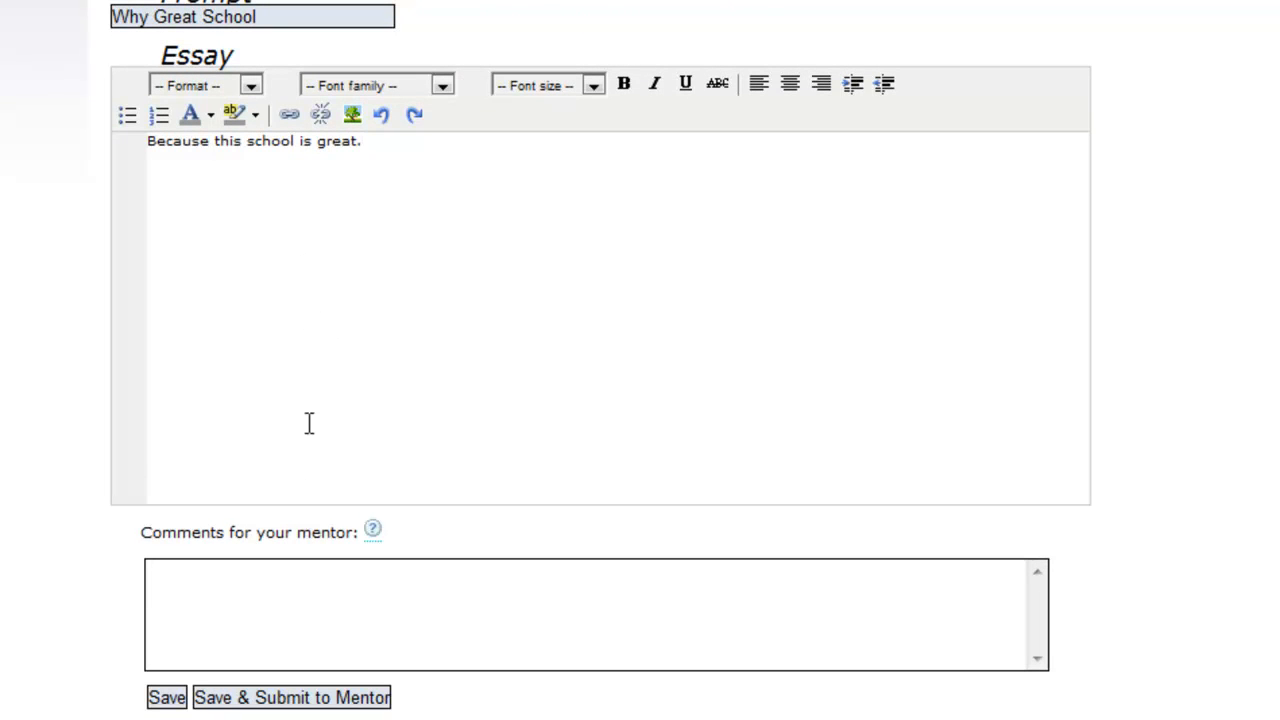
left_click(256, 142)
type("Is this long enough?")
scroll(476, 618, "down", 2)
left_click(268, 605)
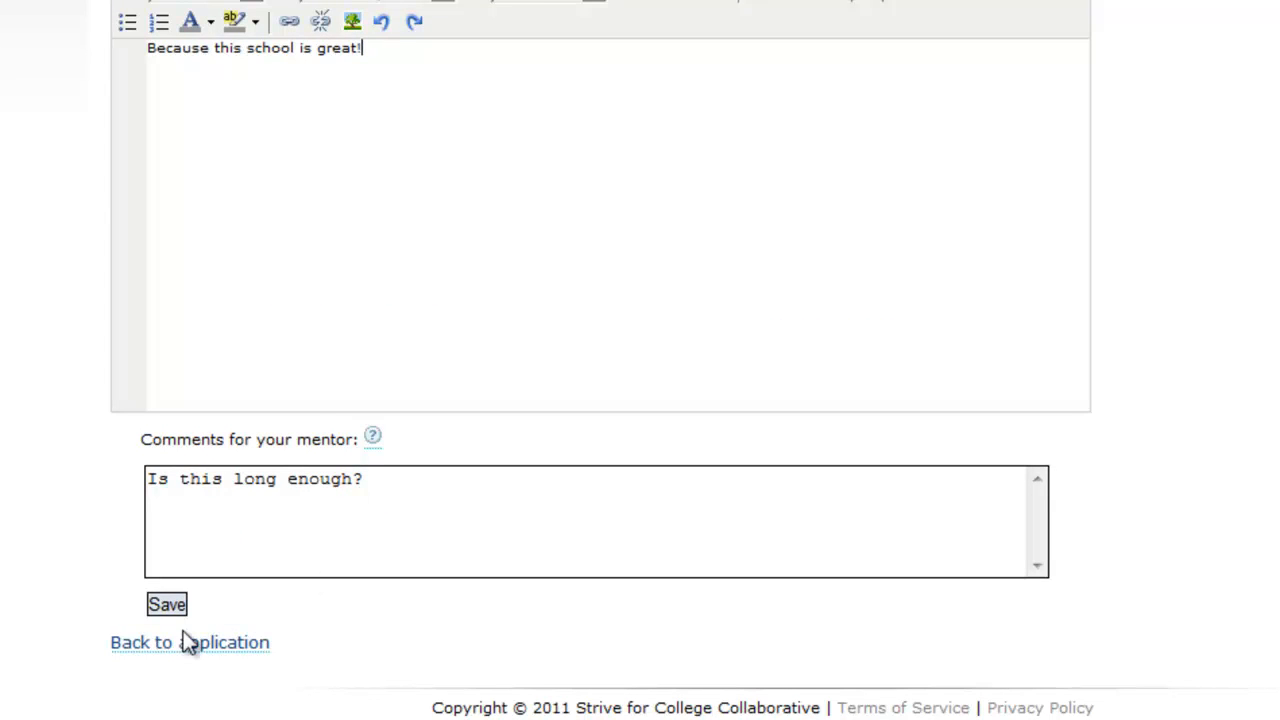
left_click(181, 645)
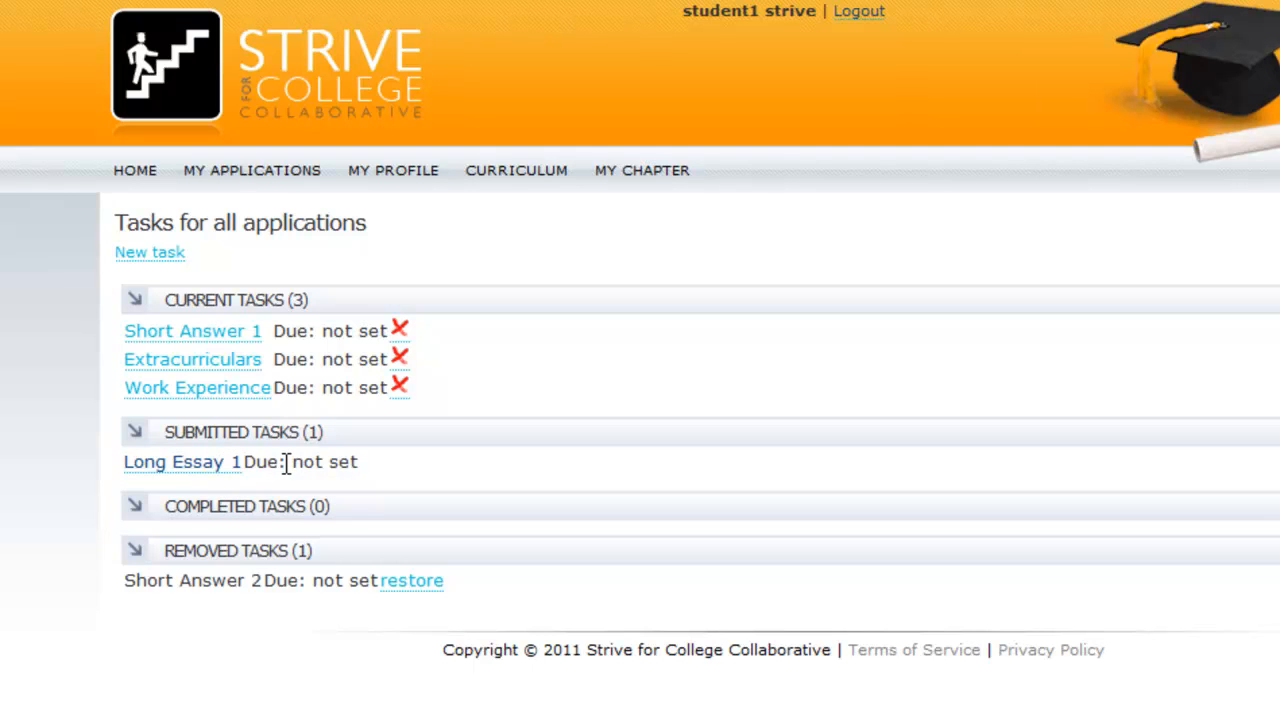
Log out of the student account and sign in with the mentor's email and password
left_click(866, 14)
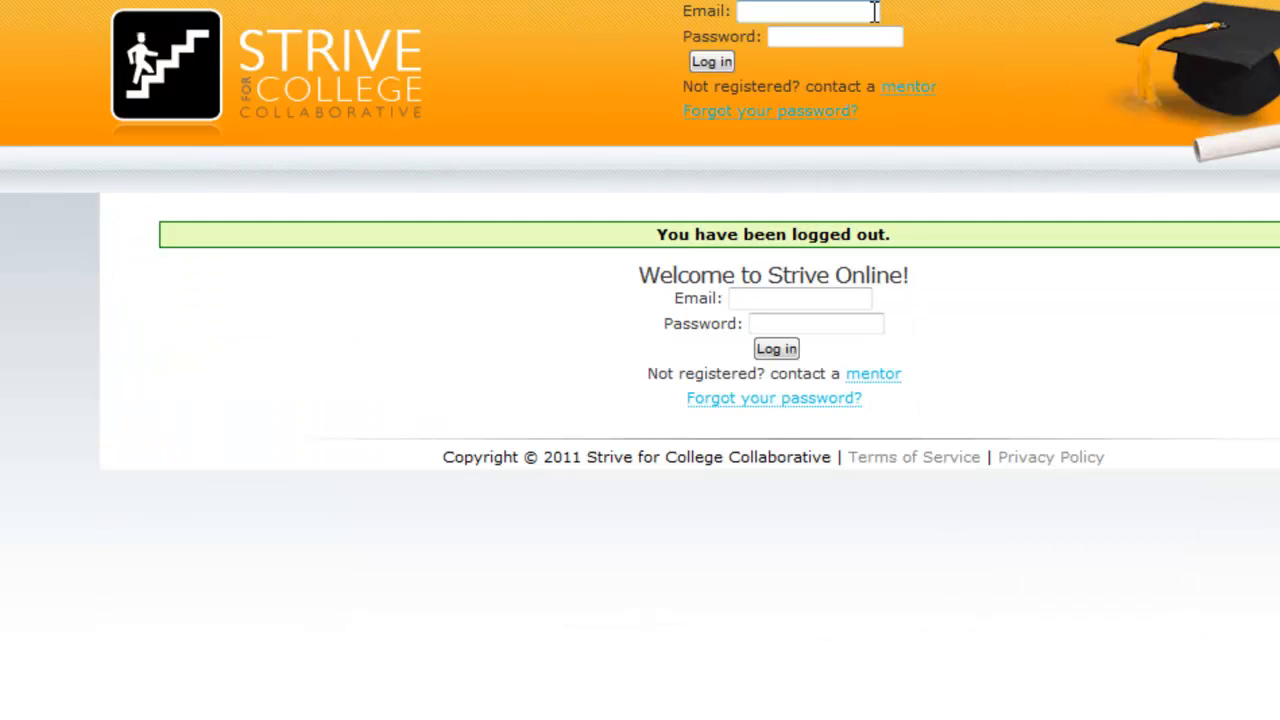
left_click(746, 296)
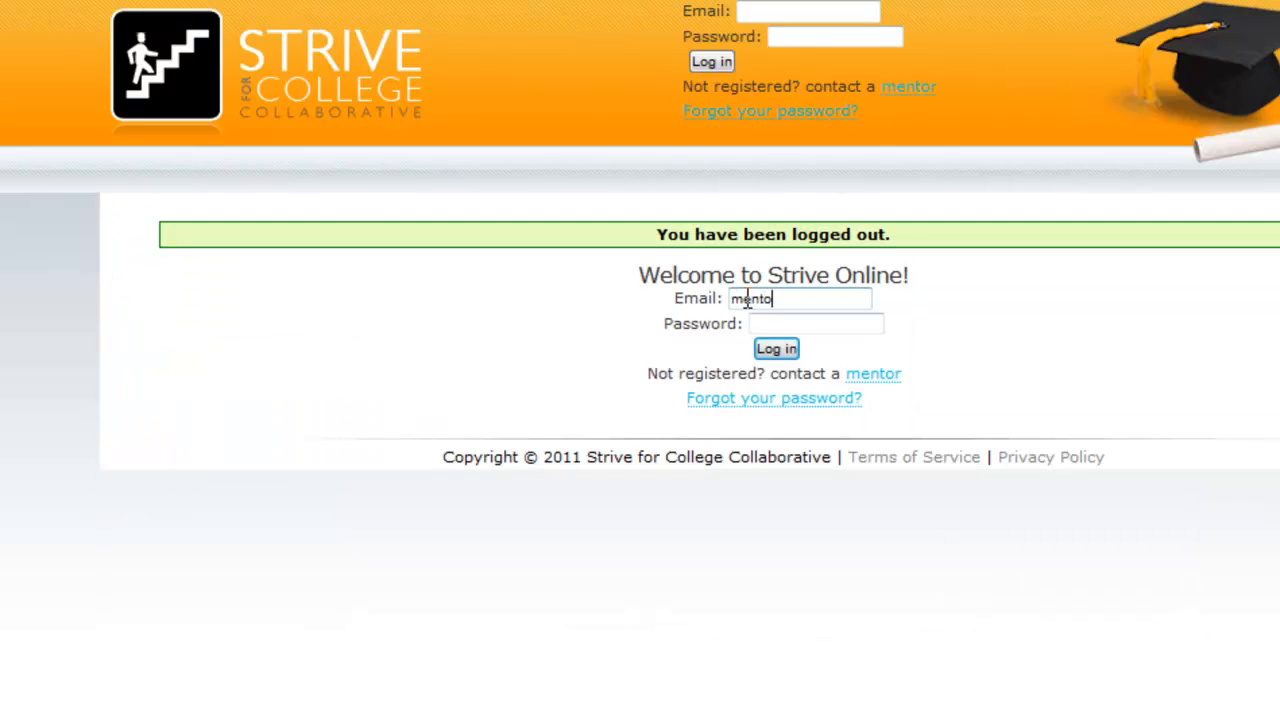
key("Tab")
type("123456")
key("Tab")
key("Return")
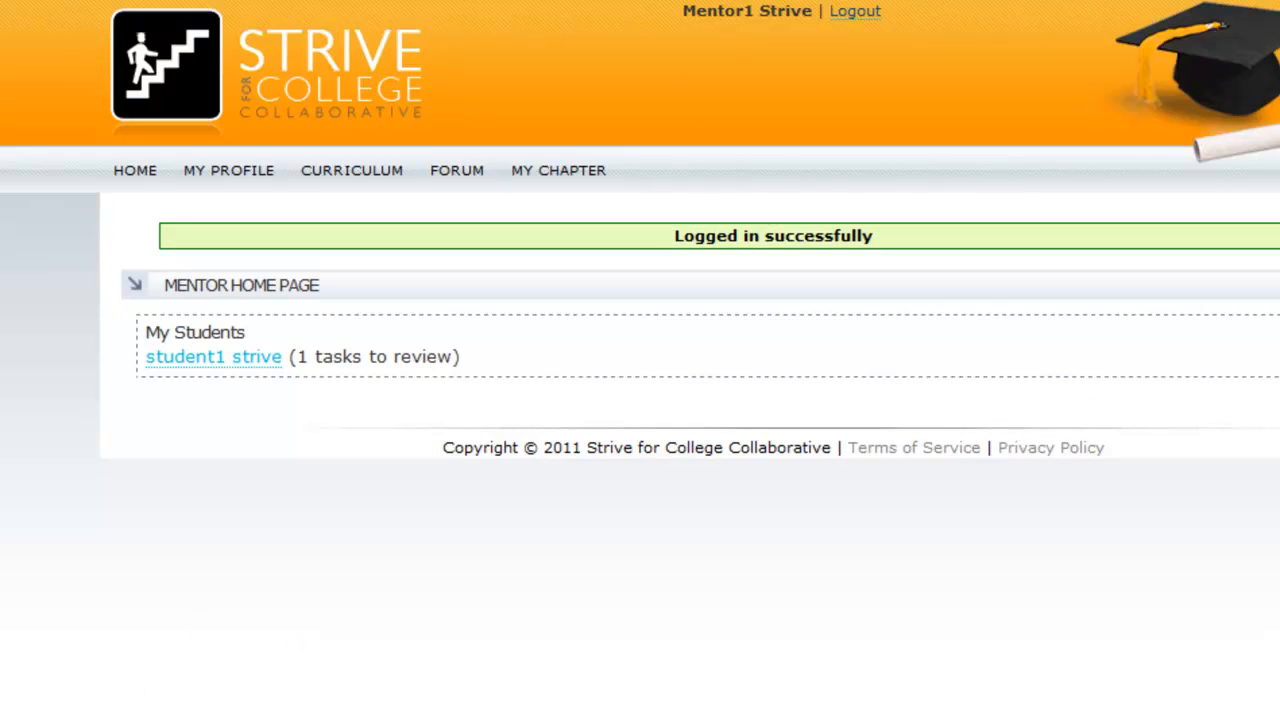
In the Gmail inbox, open the 'Task submitted' email and follow its link to Long Essay 1
left_click(38, 646)
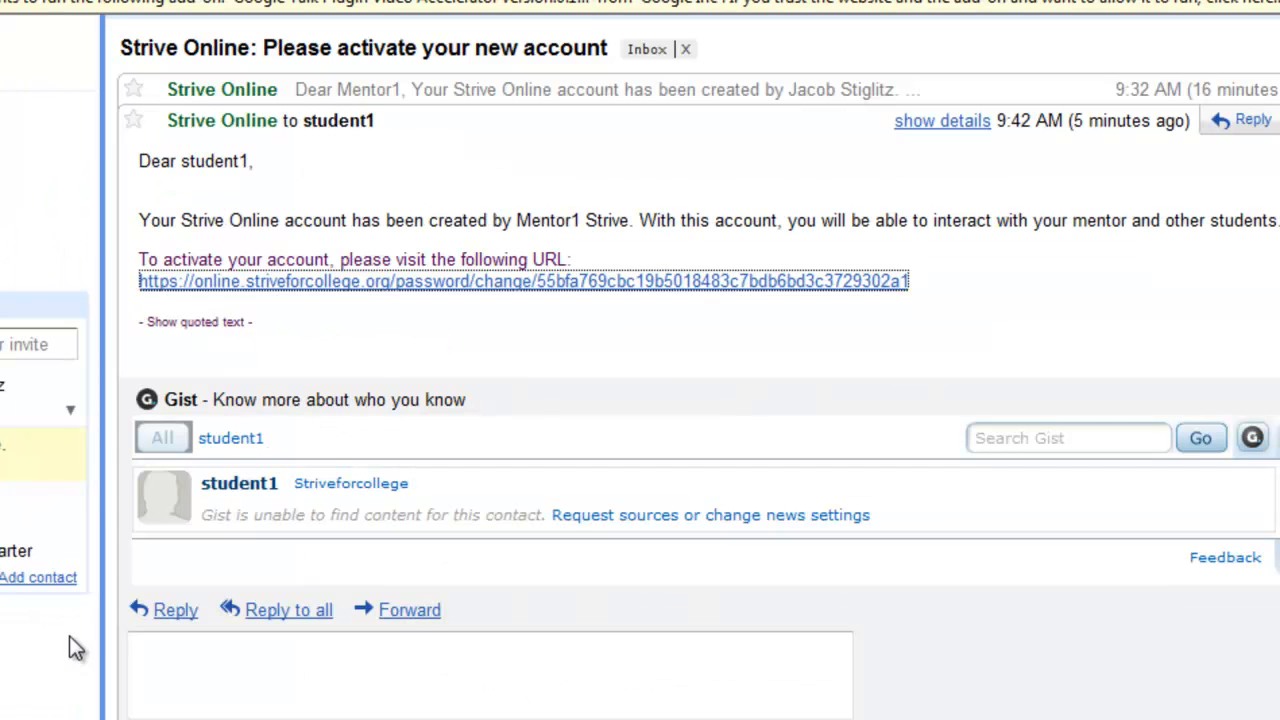
scroll(320, 371, "up", 3)
left_click(3, 204)
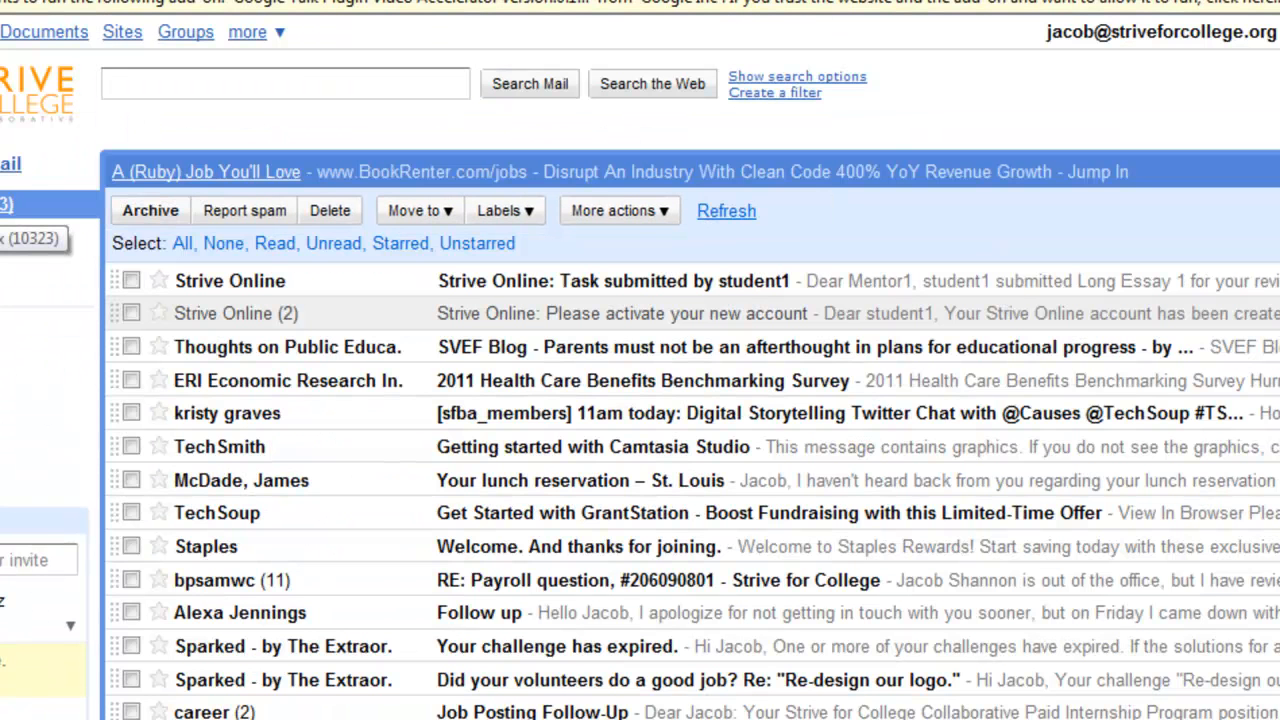
left_click(318, 290)
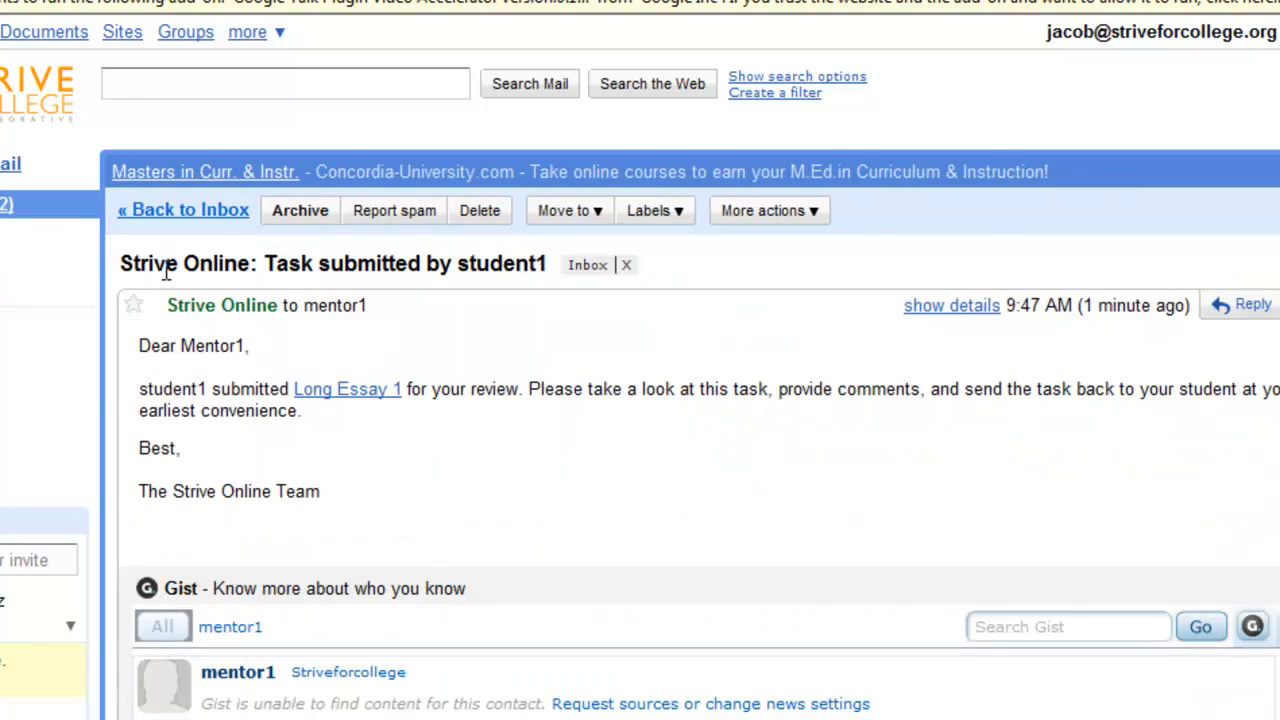
mouse_move(297, 316)
left_click(313, 393)
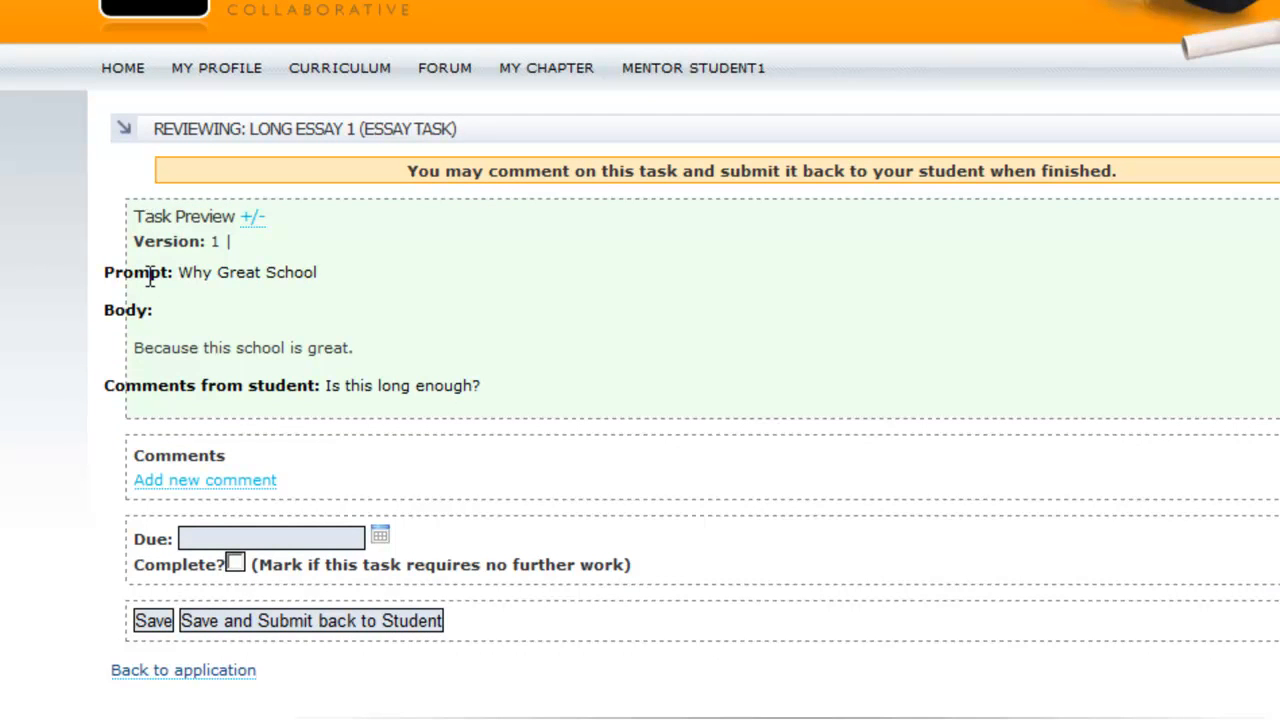
Read over the essay's prompt, body text and the student's comment by highlighting them
left_click_drag(104, 272, 327, 276)
left_click_drag(134, 347, 362, 350)
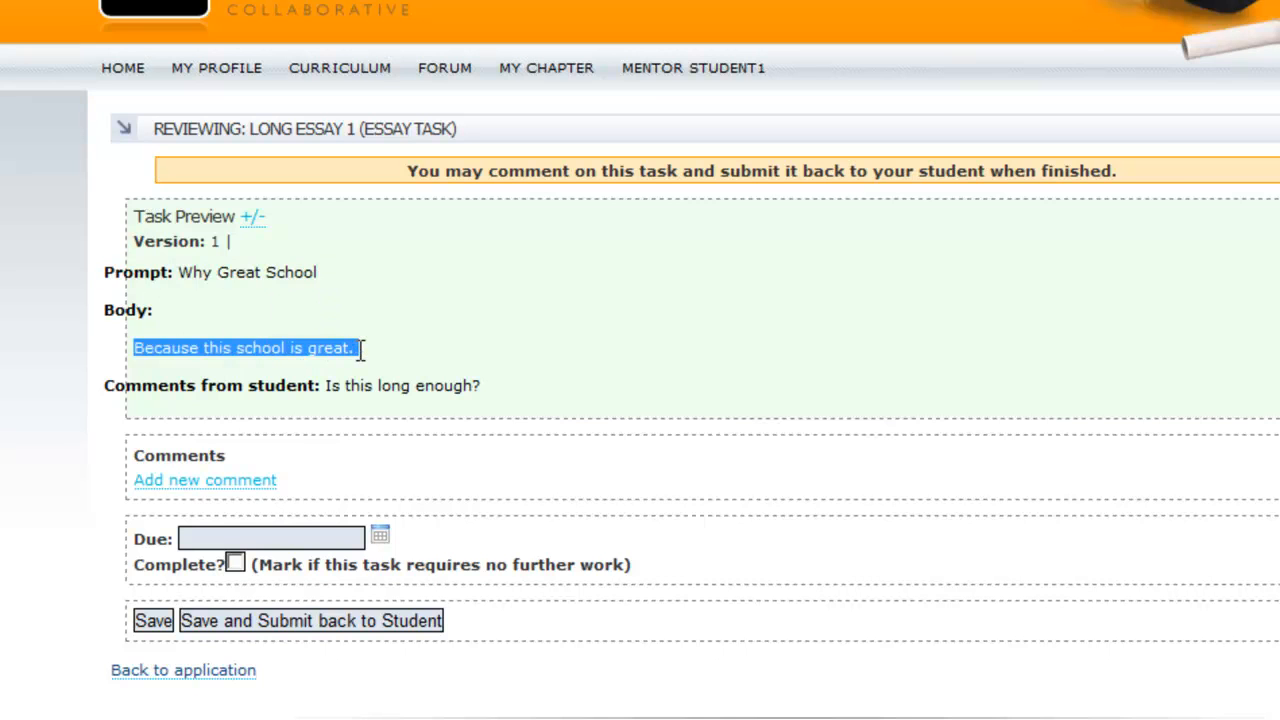
left_click(280, 349)
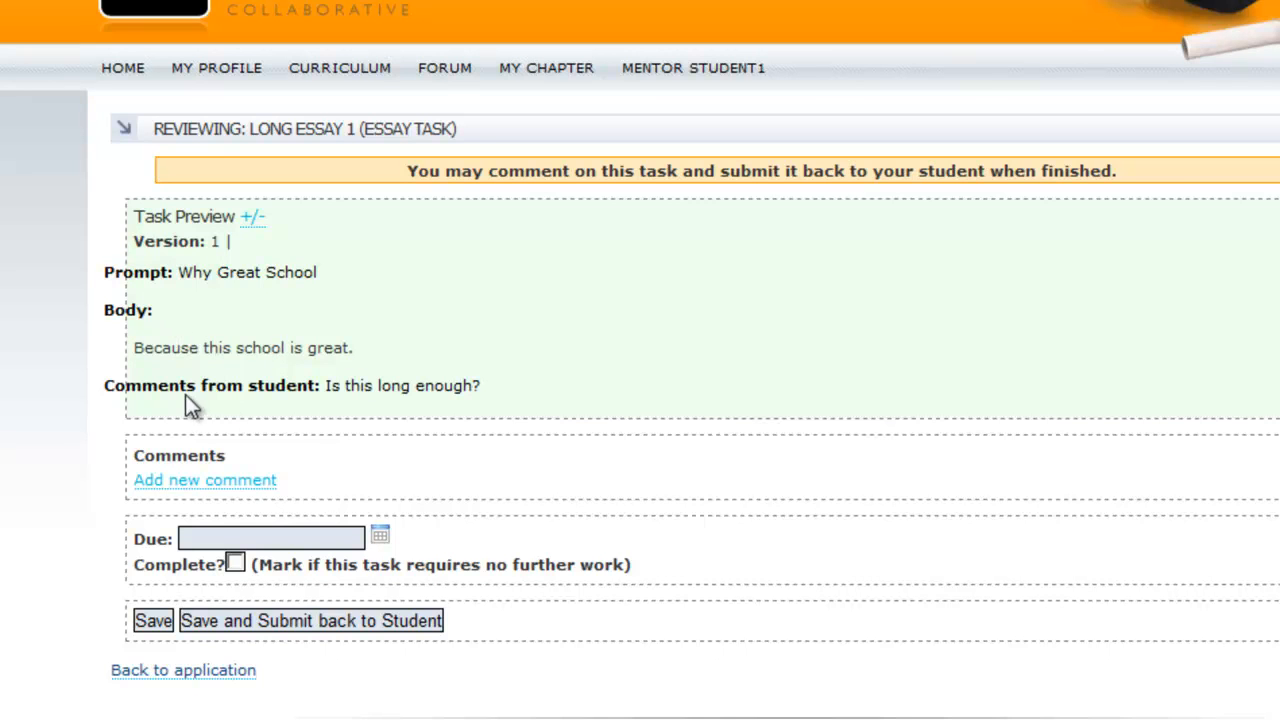
left_click_drag(104, 385, 508, 389)
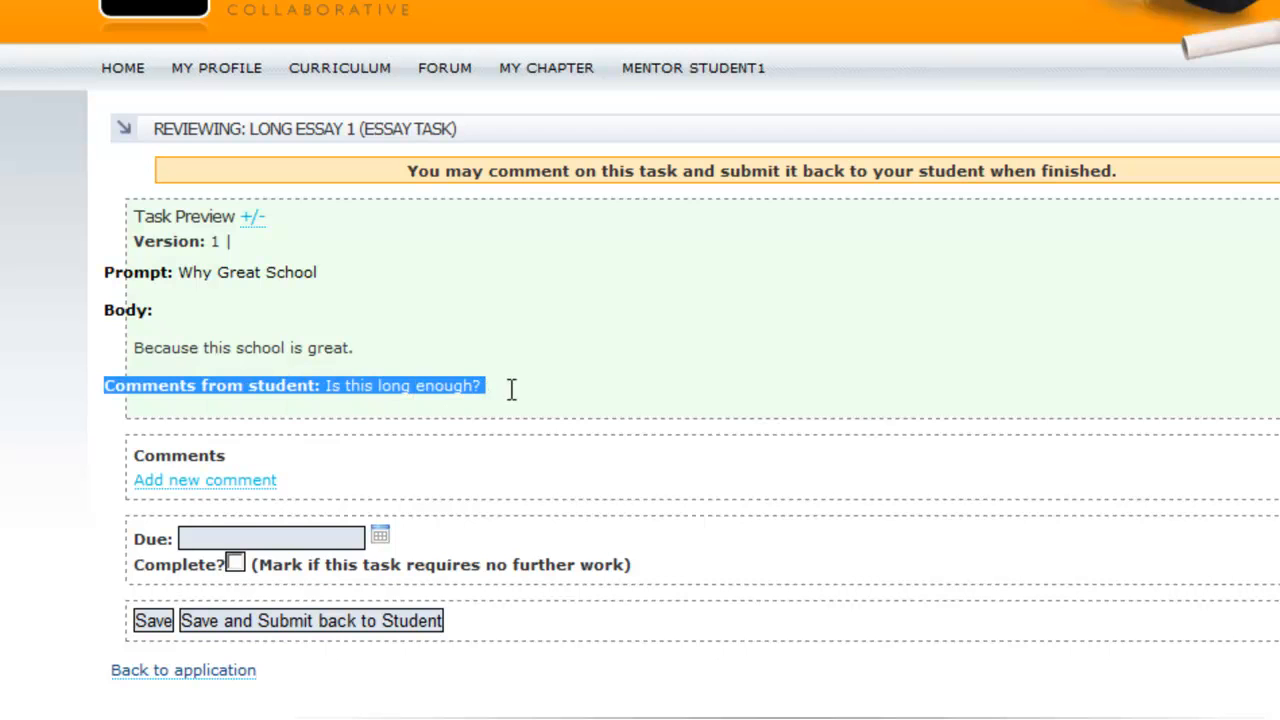
left_click(411, 388)
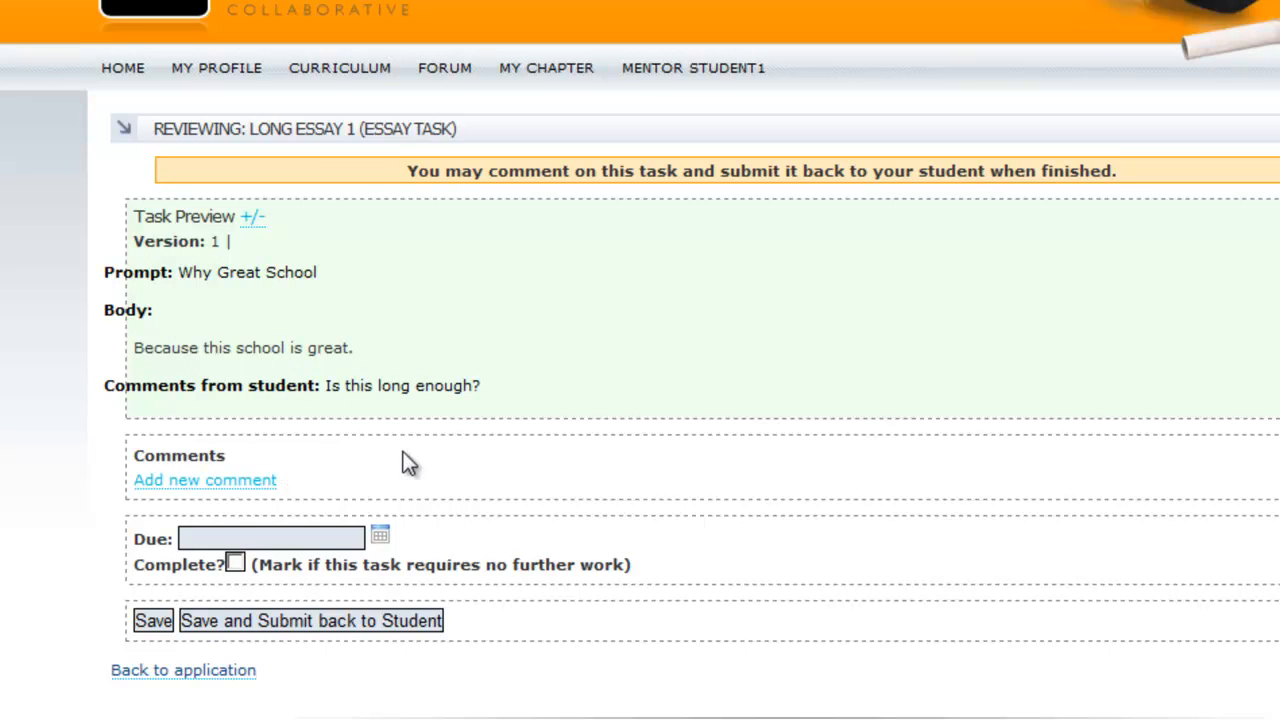
scroll(404, 457, "down", 1)
Comment that the essay is too short, then send Long Essay 1 back due January 30, 2011
left_click(209, 452)
left_click(238, 456)
type("No")
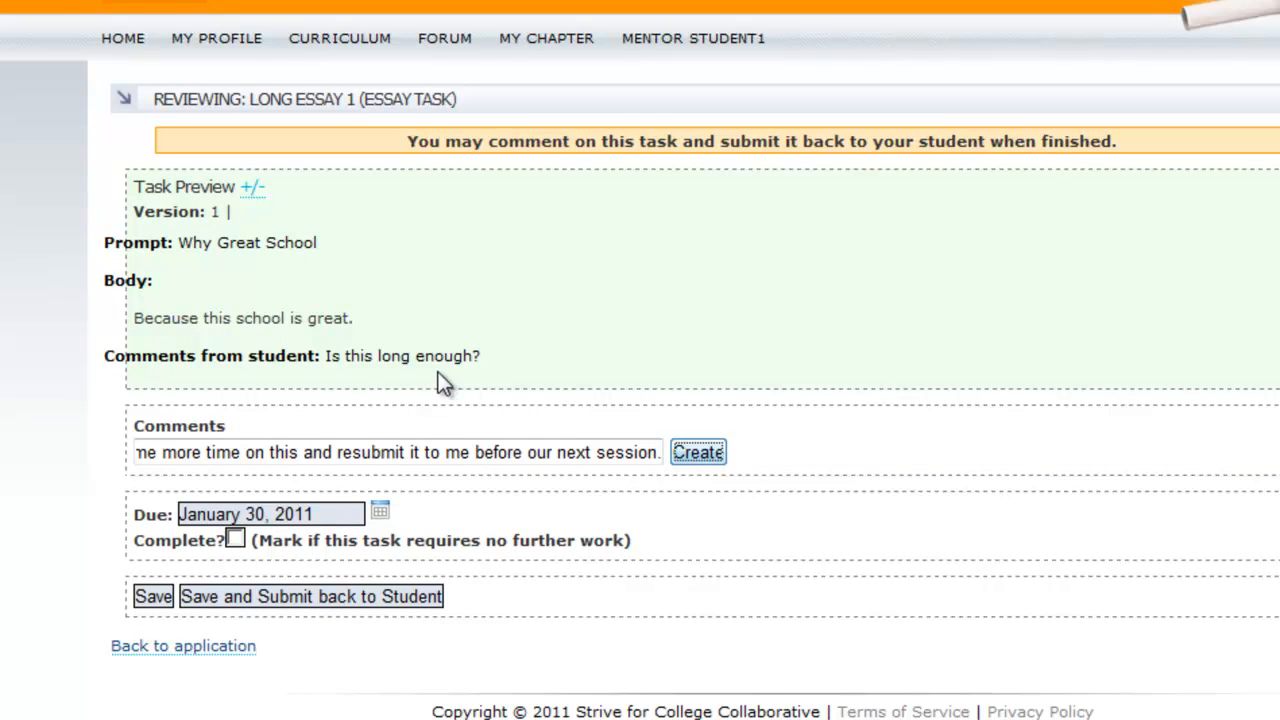
key("Return")
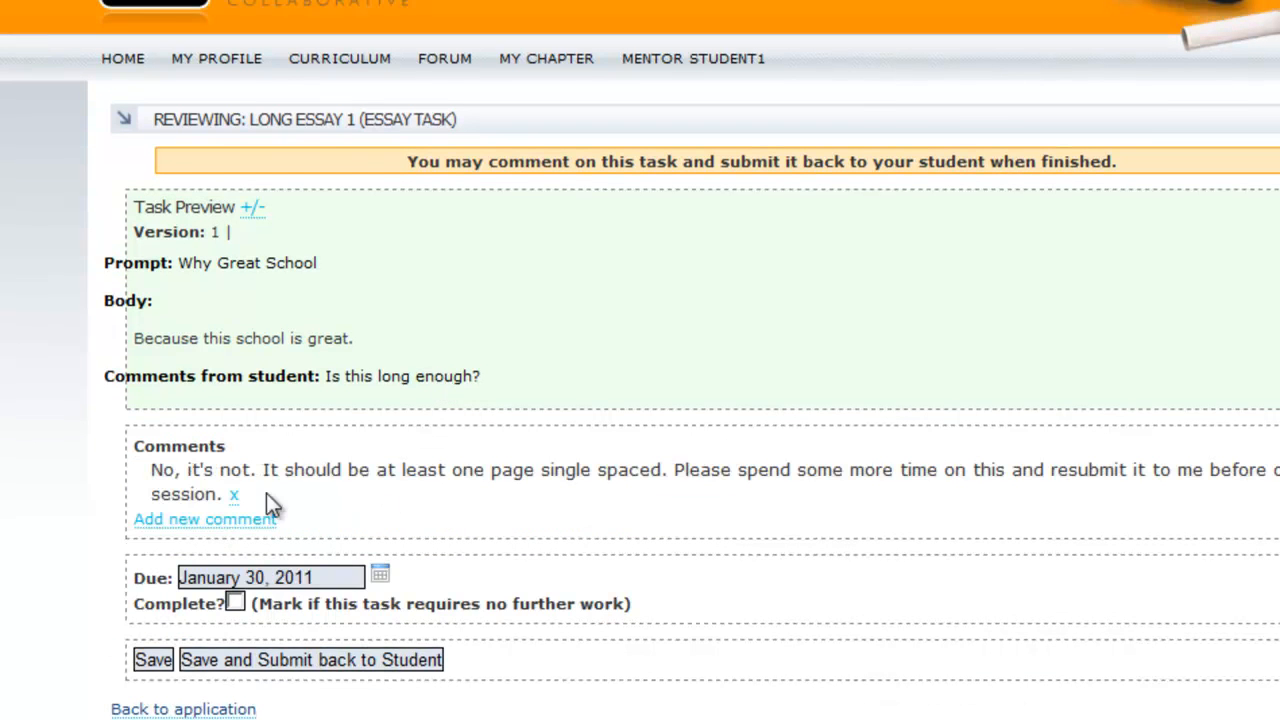
left_click_drag(160, 446, 343, 466)
left_click(312, 466)
left_click(247, 668)
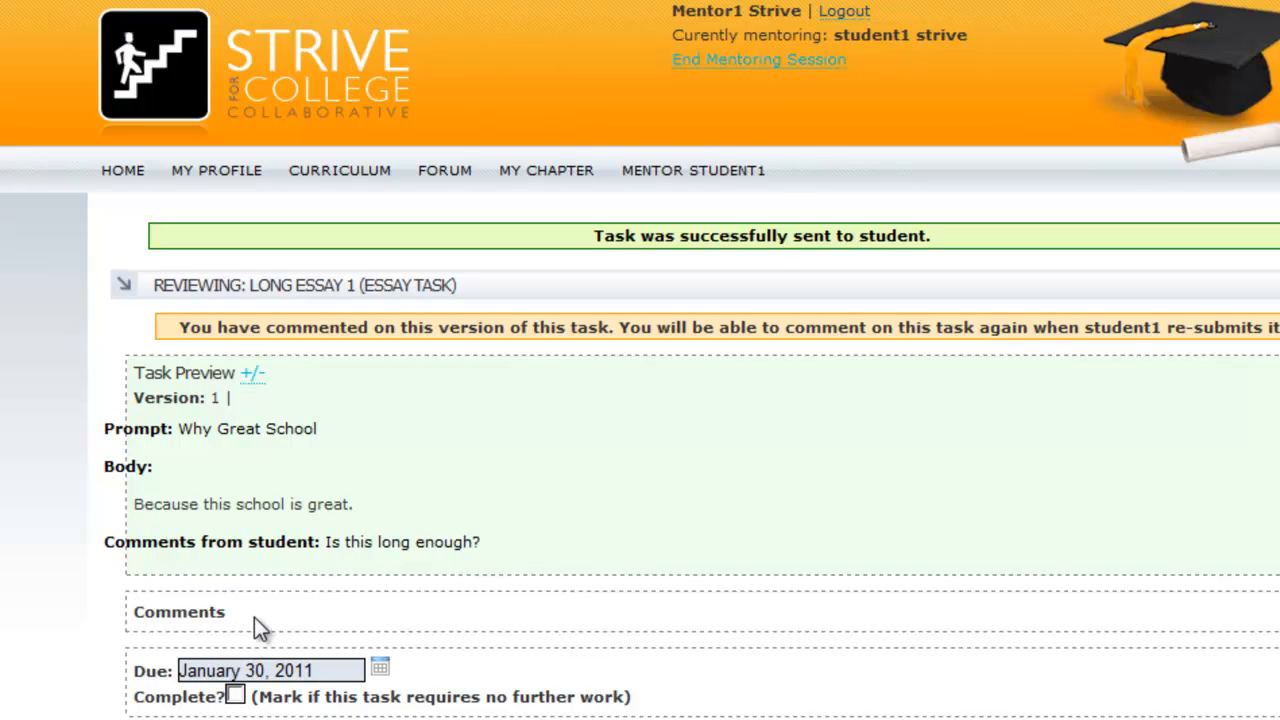
Return to Great School's task list and check Long Essay 1's January 30, 2011 due date
scroll(254, 617, "down", 2)
left_click(240, 648)
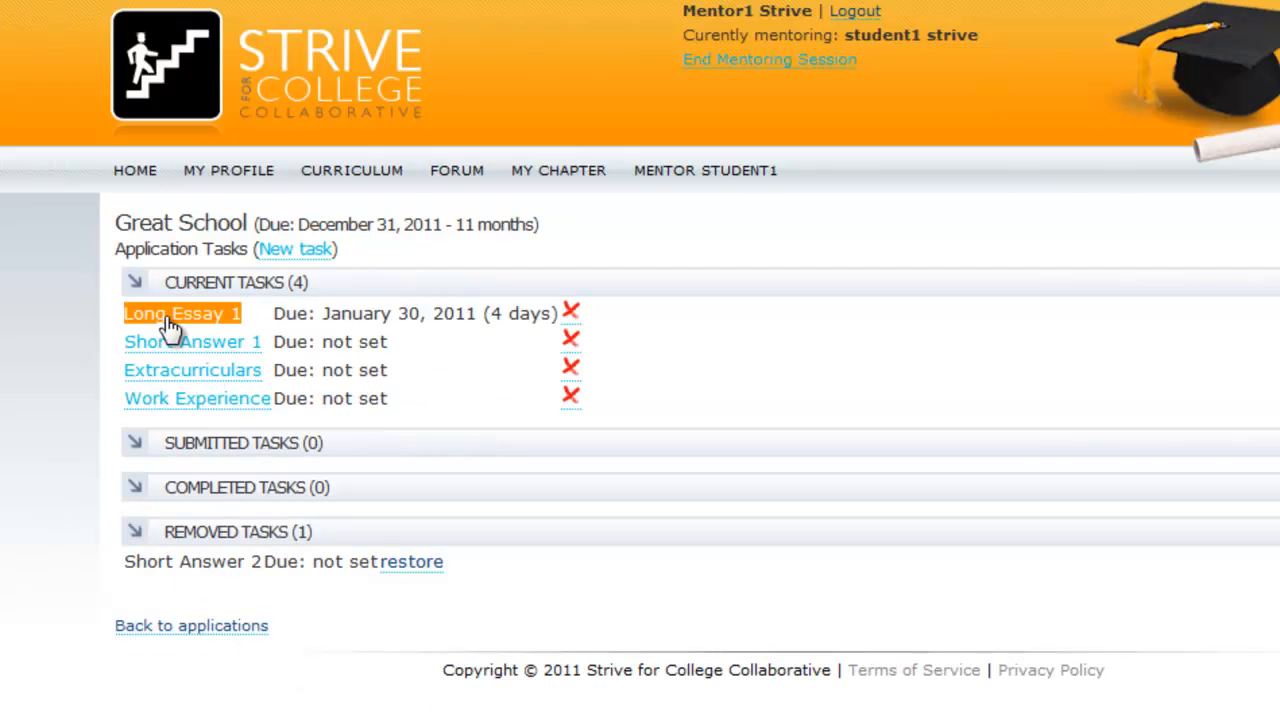
left_click_drag(272, 313, 502, 318)
left_click(371, 303)
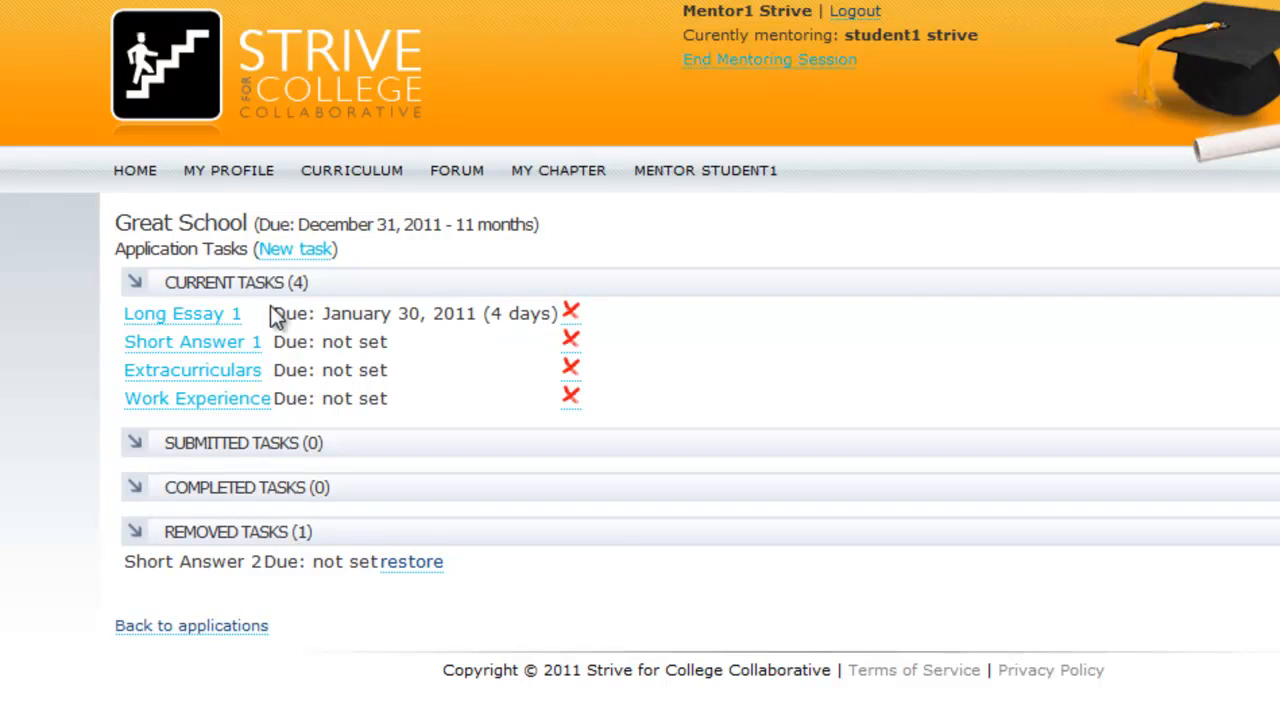
left_click(172, 316)
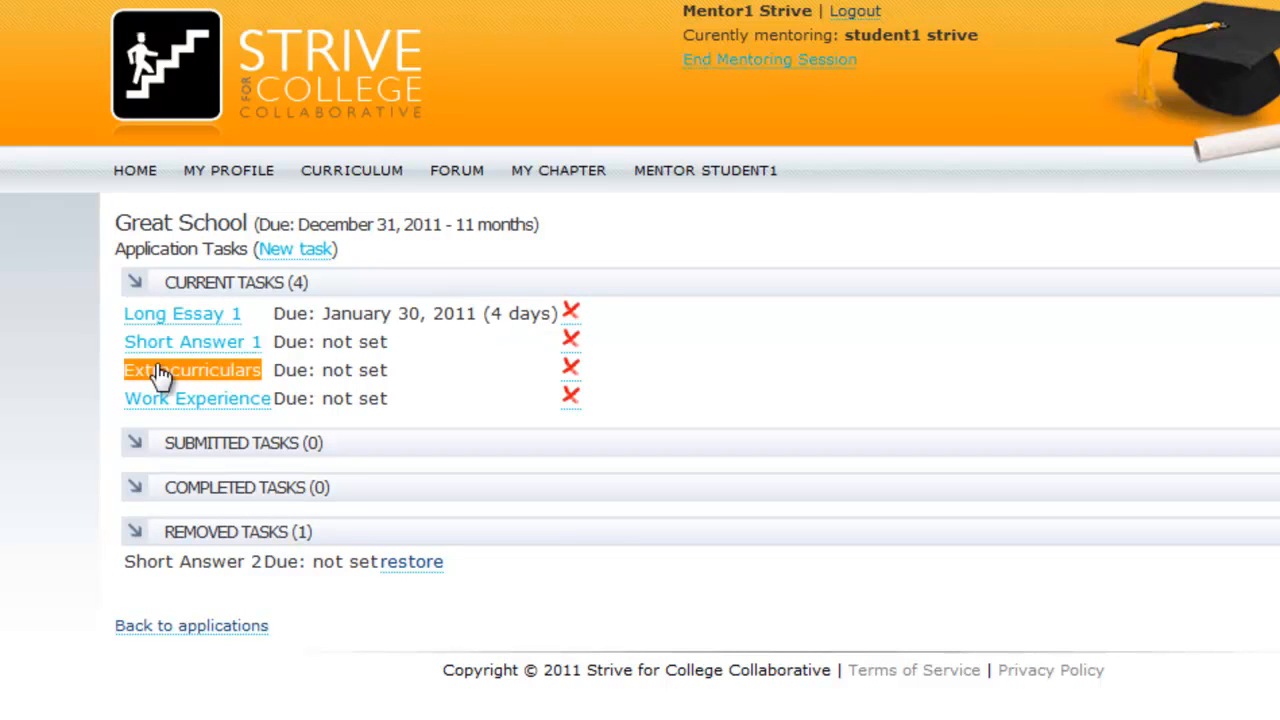